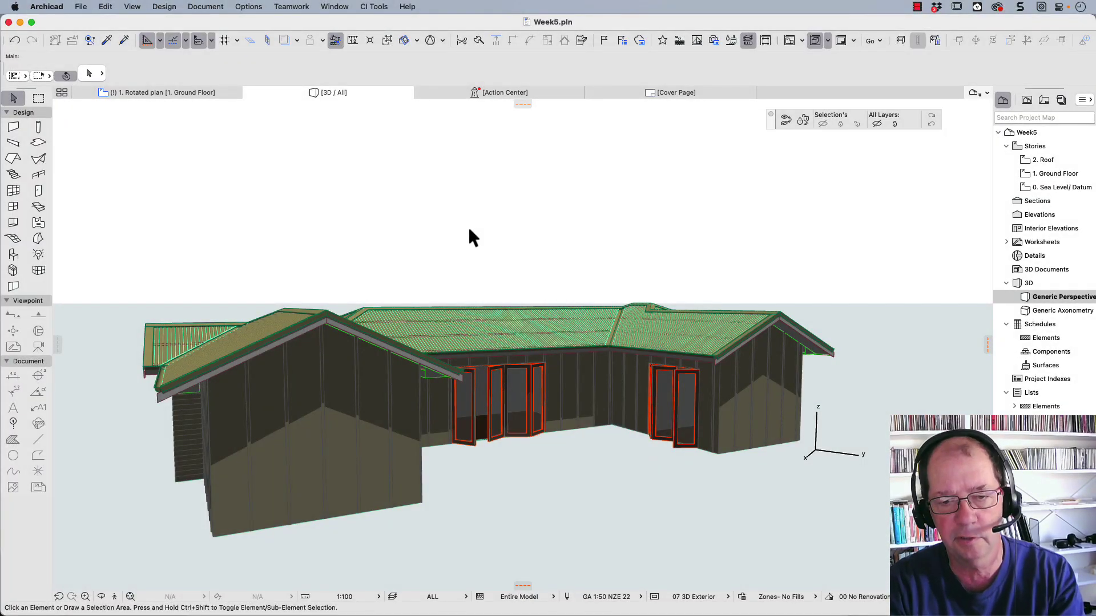
Step: Orbit the 3D house to view it from above, then switch to the 1. Ground Floor plan
middle_click_drag(317, 392, 419, 402, "shift")
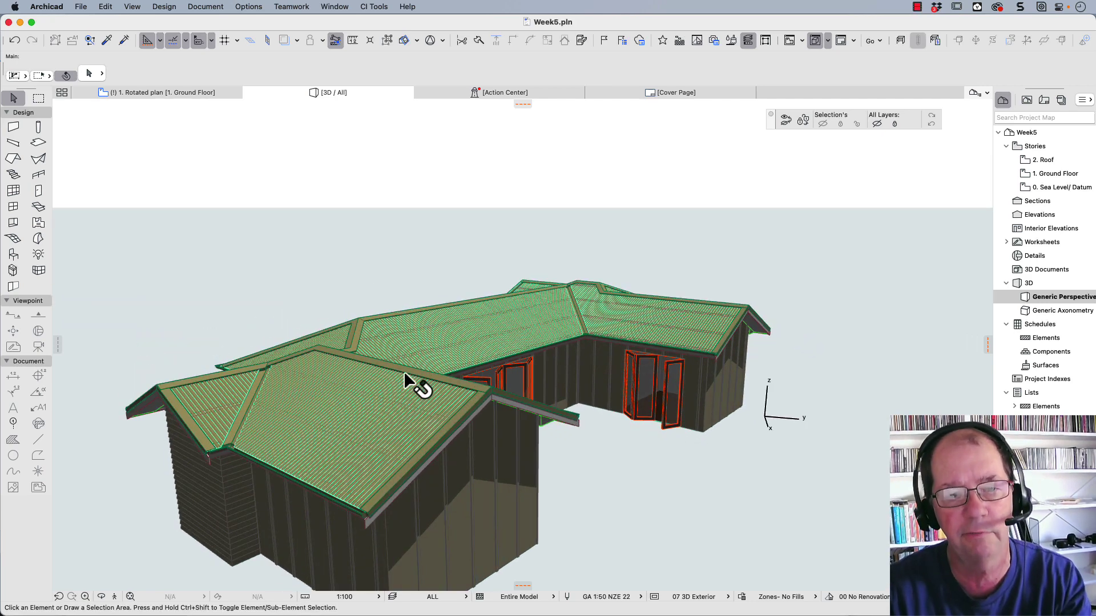
left_click(407, 375)
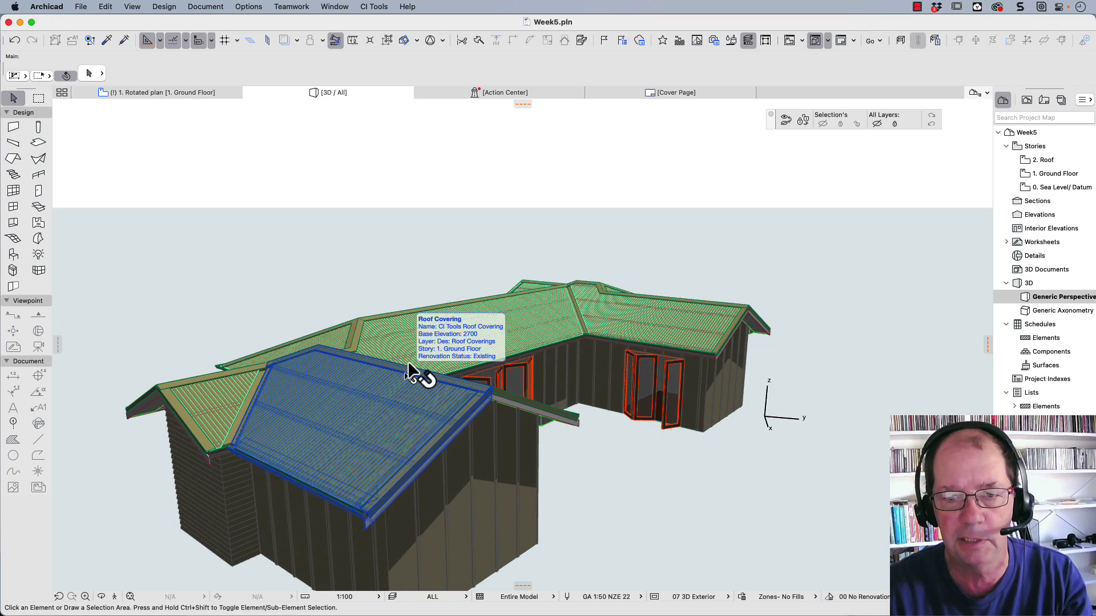
left_click(406, 228)
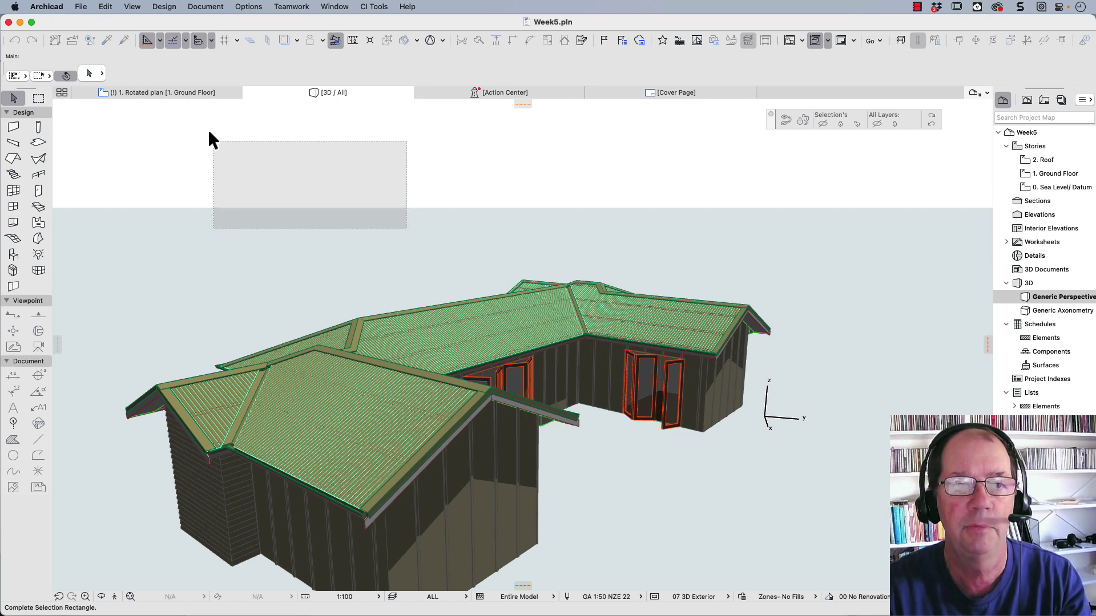
left_click(168, 93)
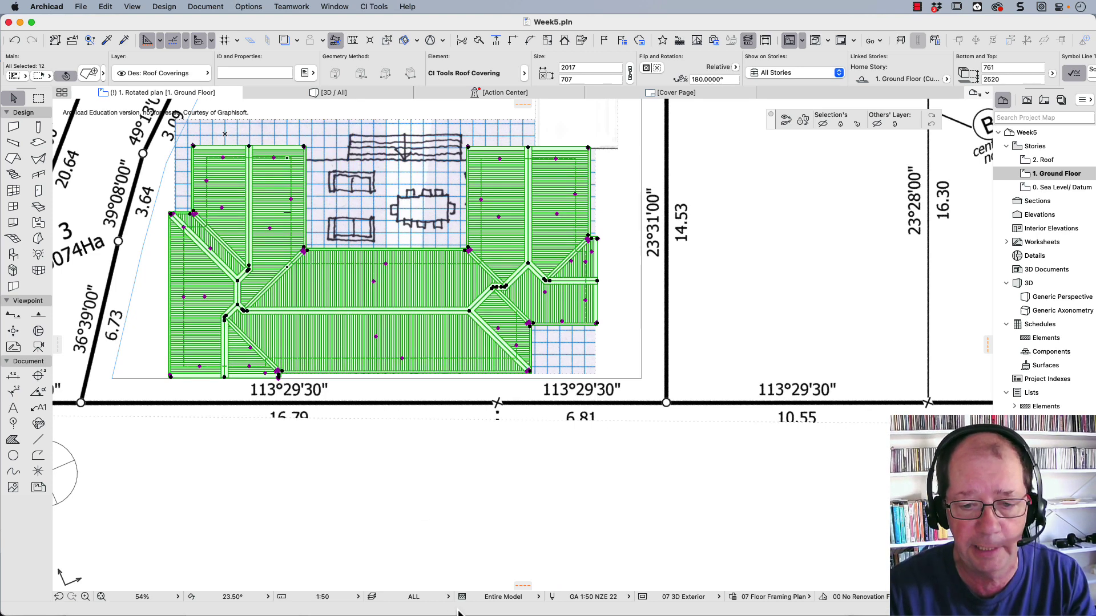
Step: Apply the Plan Floor layer combination with Des: Roof Coverings hidden, and zoom into the rooms
left_click(443, 598)
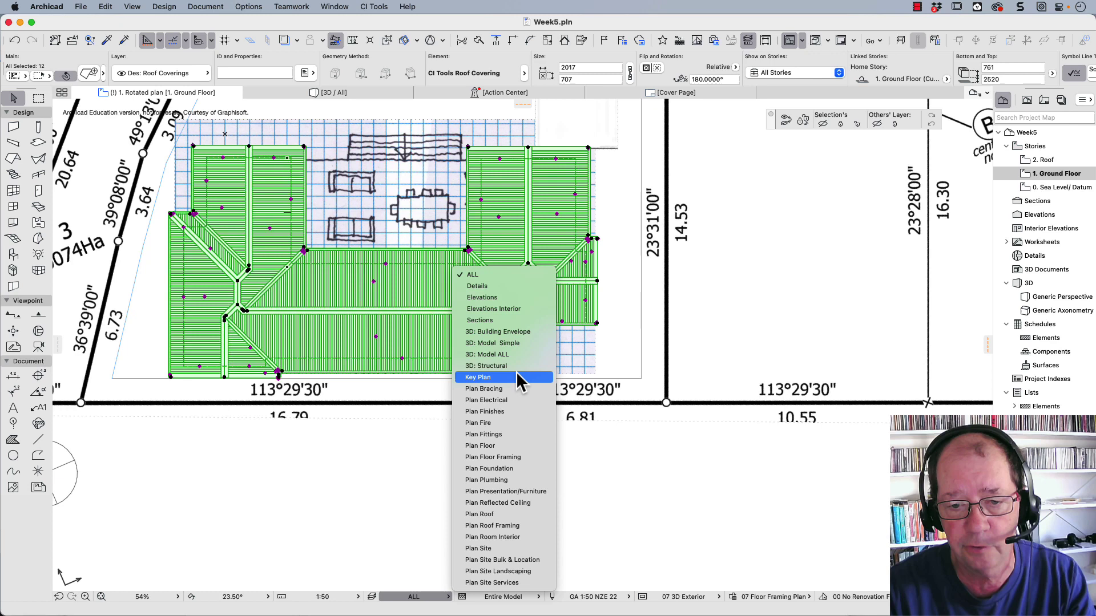
left_click(512, 446)
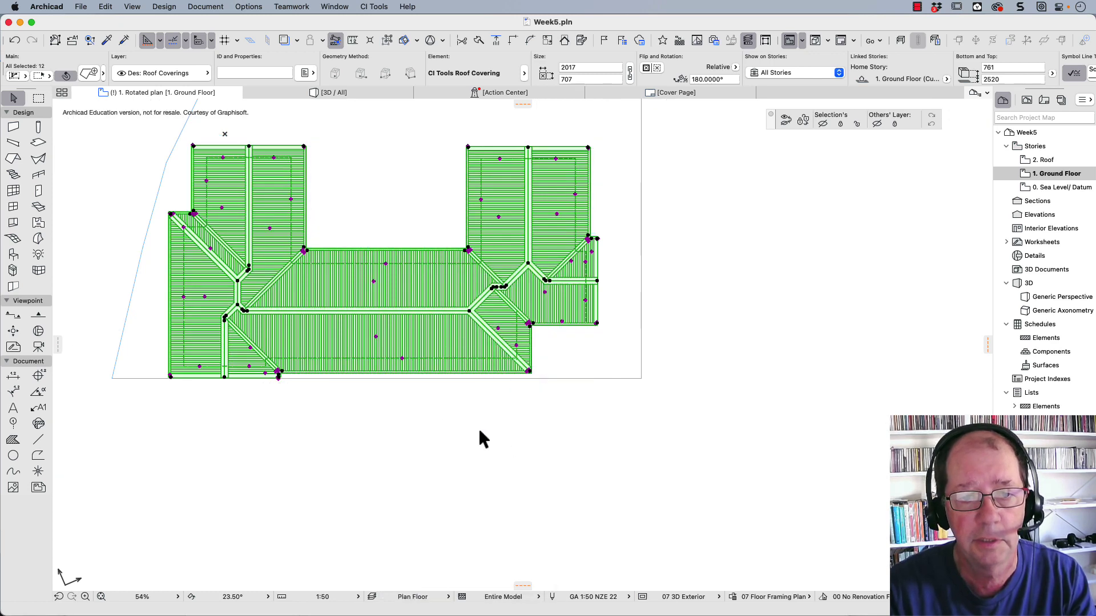
left_click(372, 597)
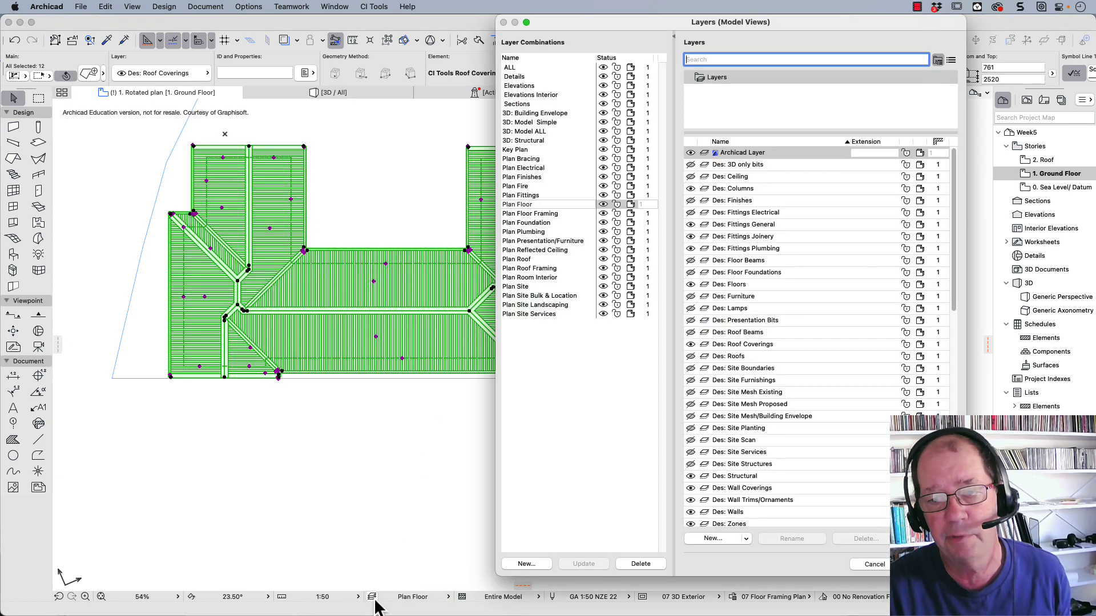
left_click(691, 344)
left_click(583, 564)
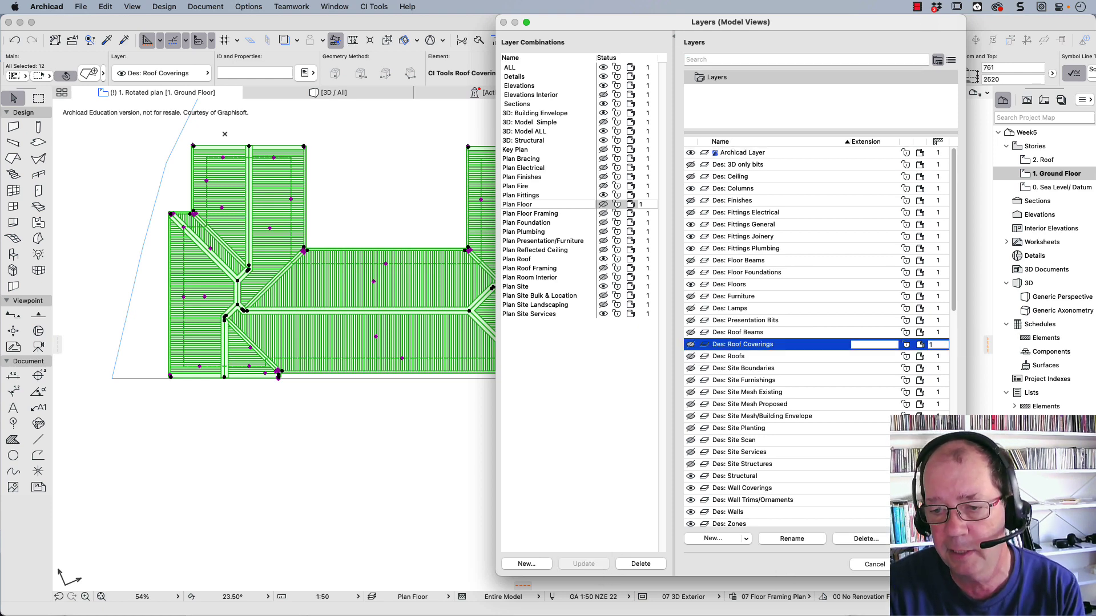
key("Return")
left_click_drag(471, 475, 287, 234)
left_click(287, 234)
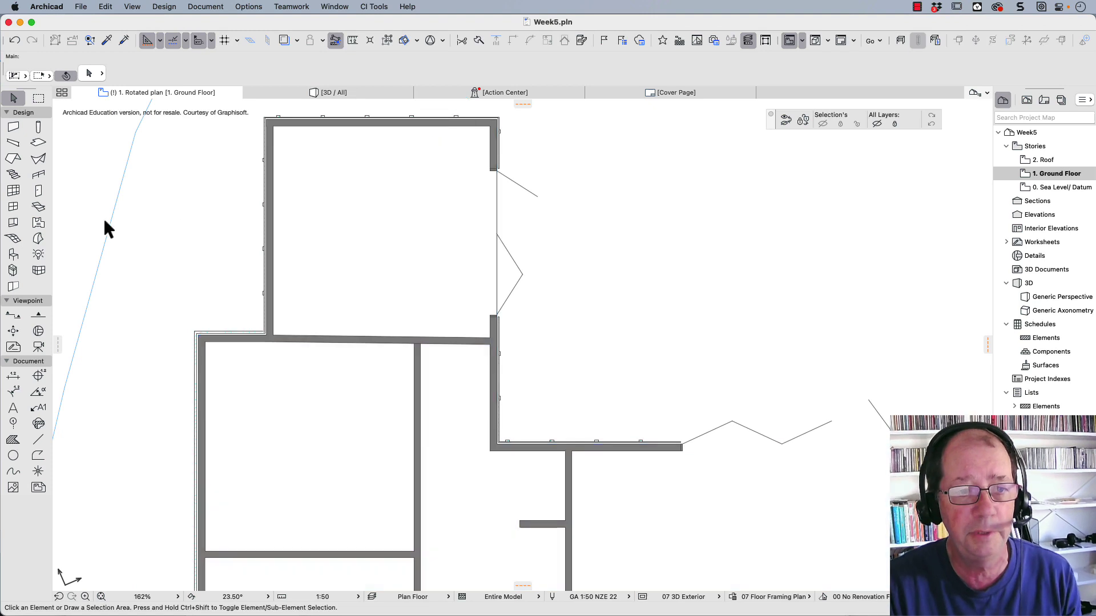
Step: Open the Zone default settings and set the zone number to 001
left_click(37, 223)
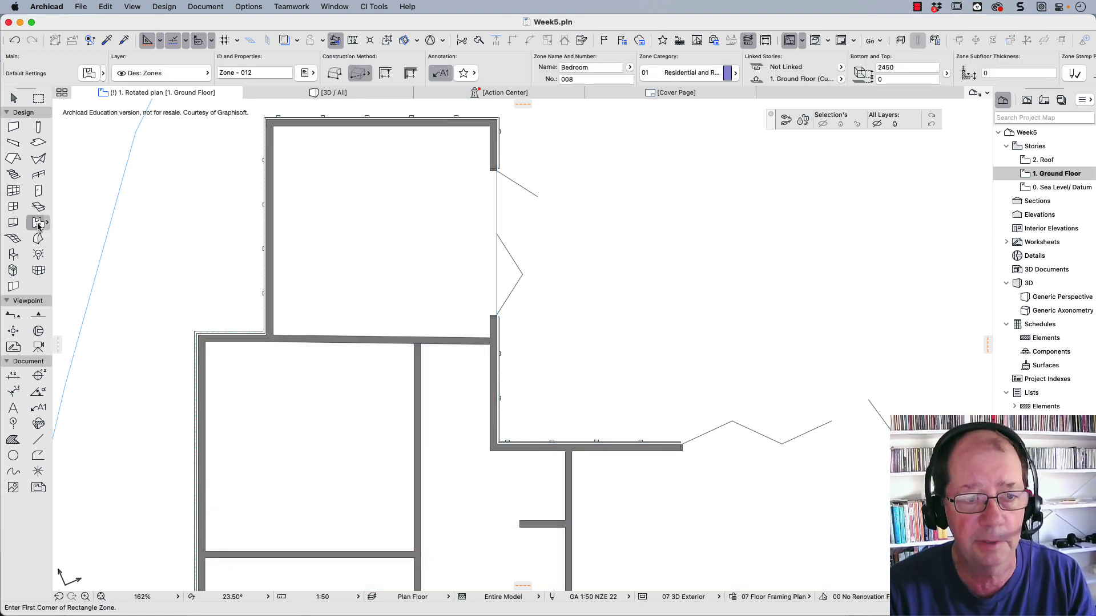
double_click(37, 224)
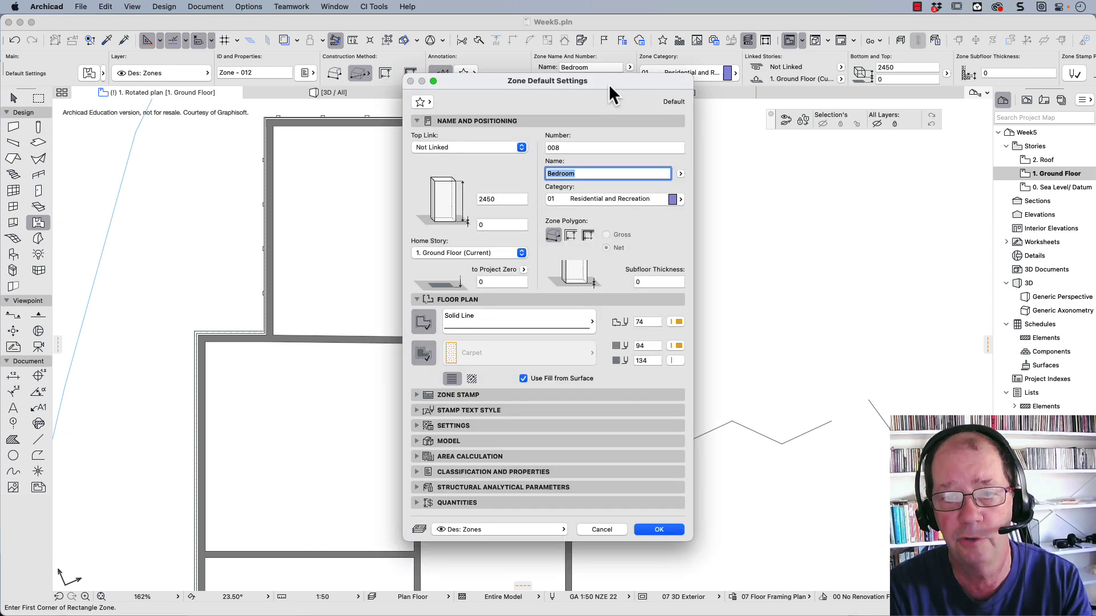
double_click(570, 148)
type("0")
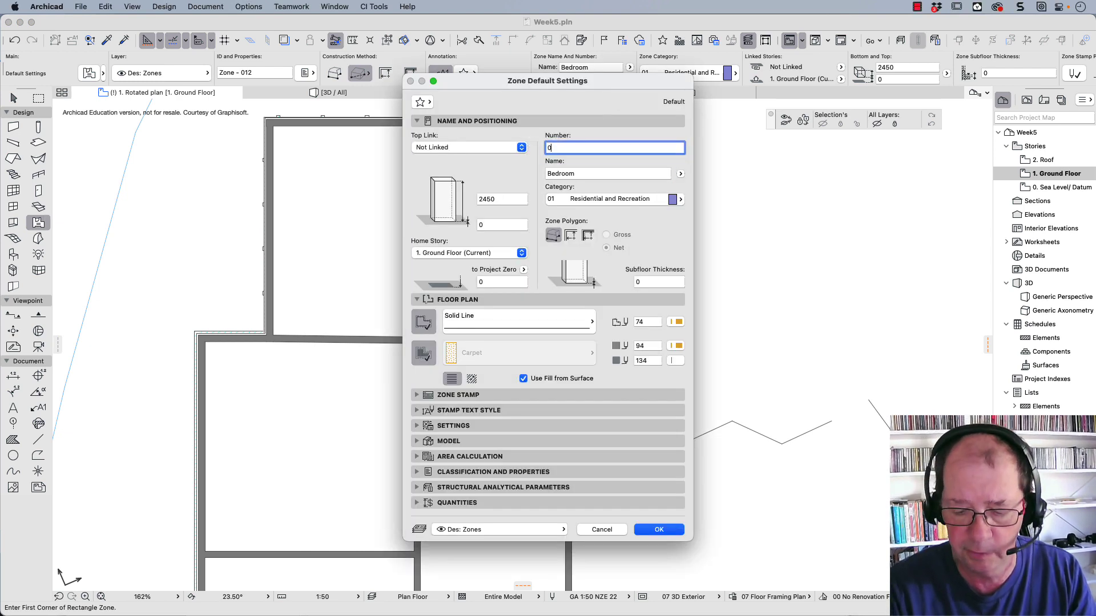
type("01")
key("Tab")
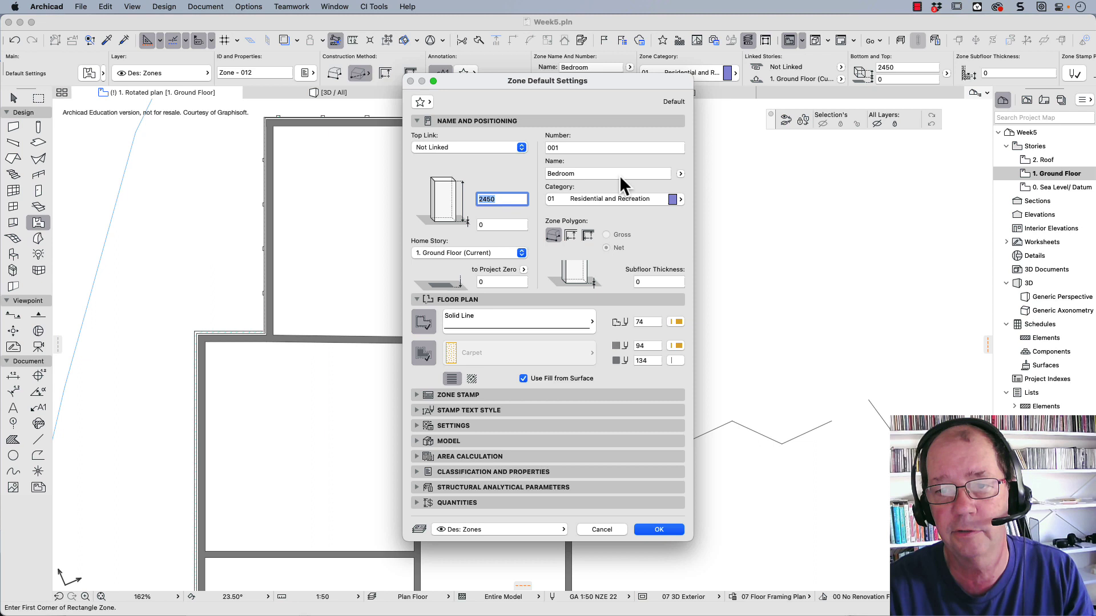
Step: Keep name Bedroom, category 01 Residential and Recreation, top Not Linked, and height 2450
left_click(666, 175)
left_click(679, 172)
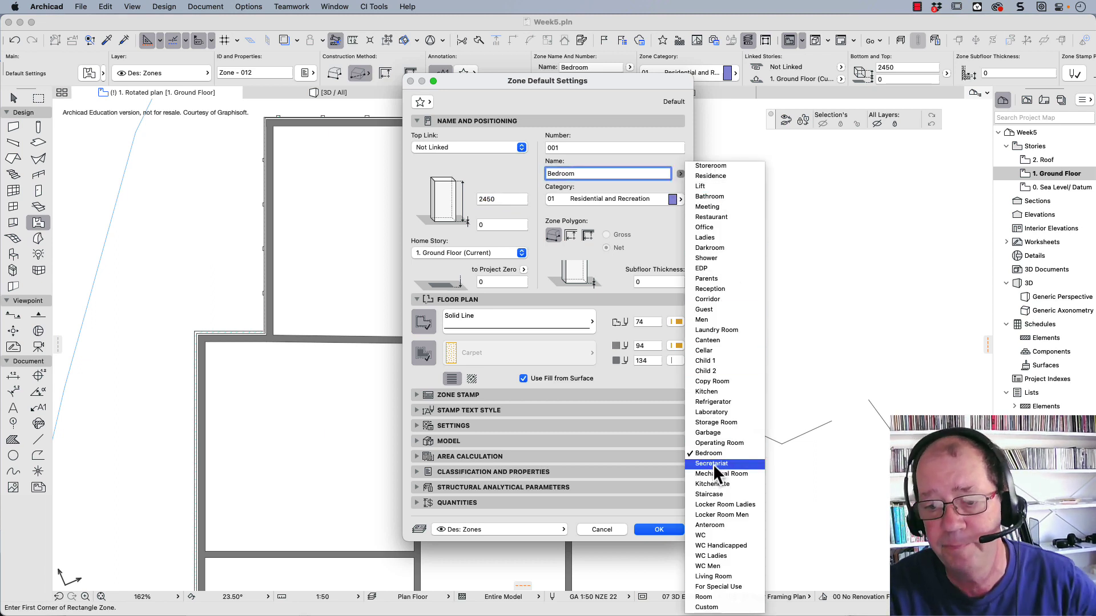
left_click(598, 166)
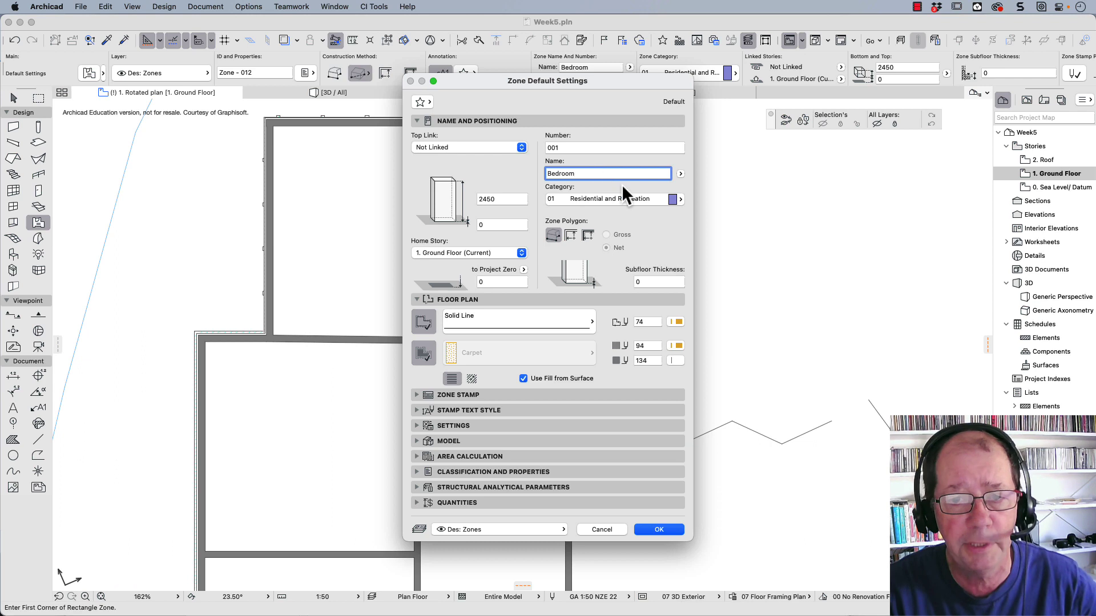
left_click(680, 199)
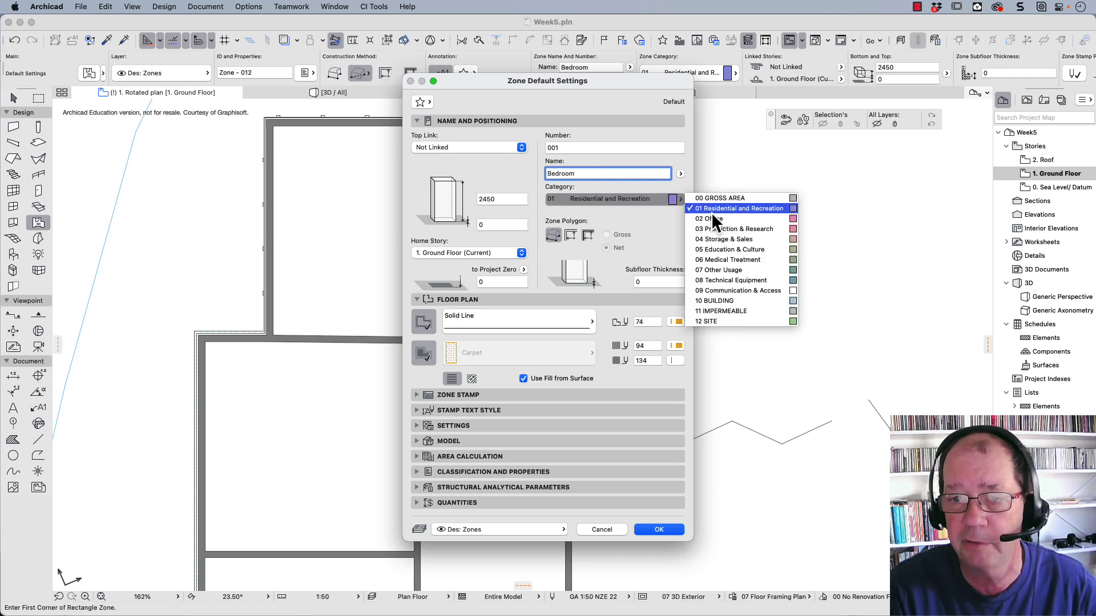
left_click(710, 208)
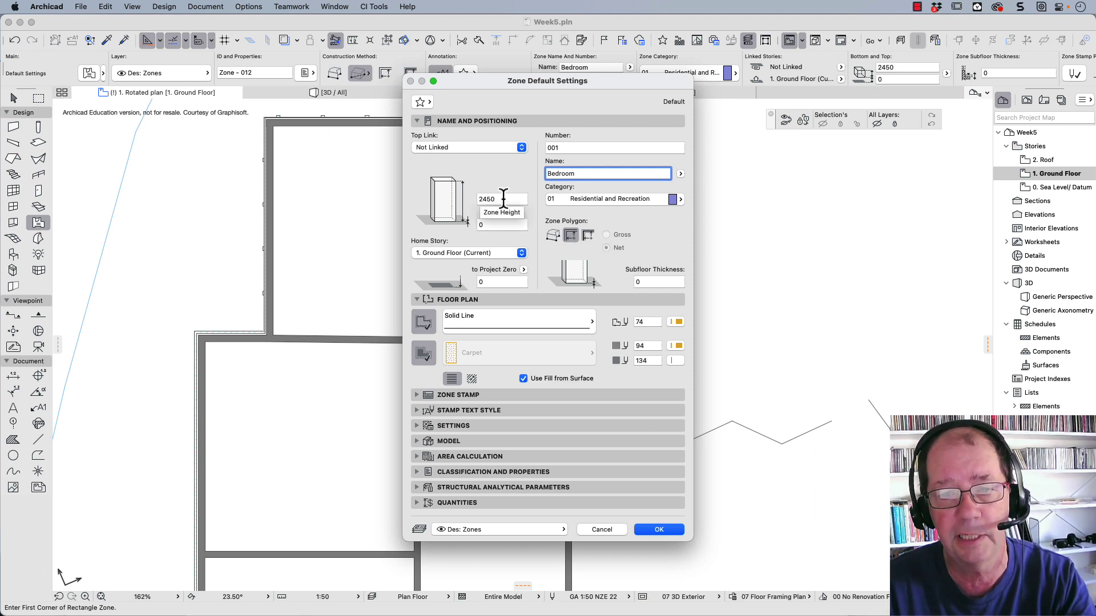
left_click(482, 147)
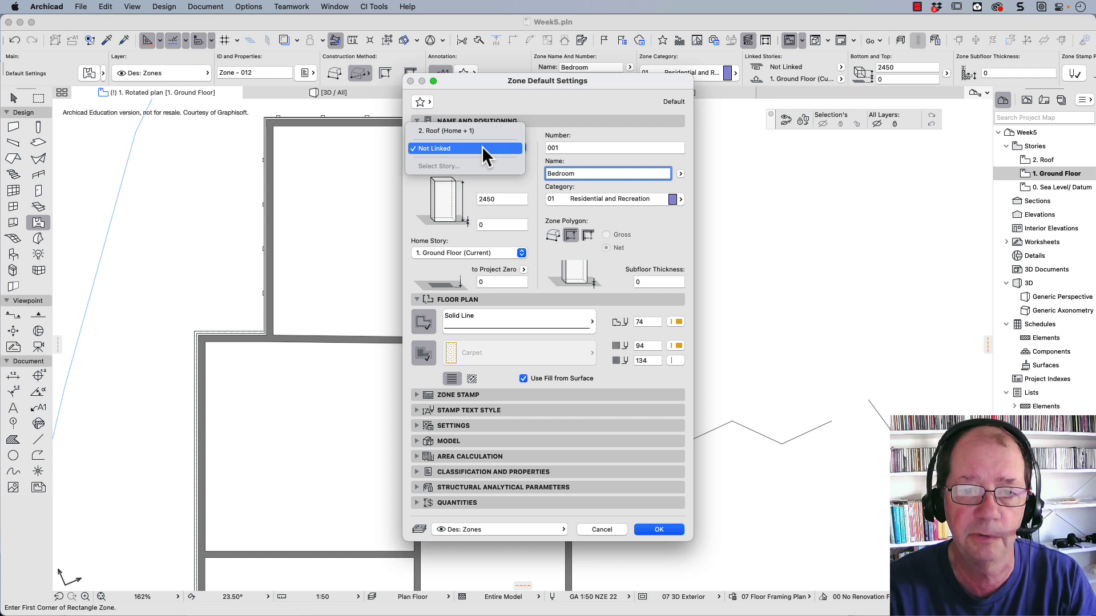
left_click(485, 179)
left_click(500, 201)
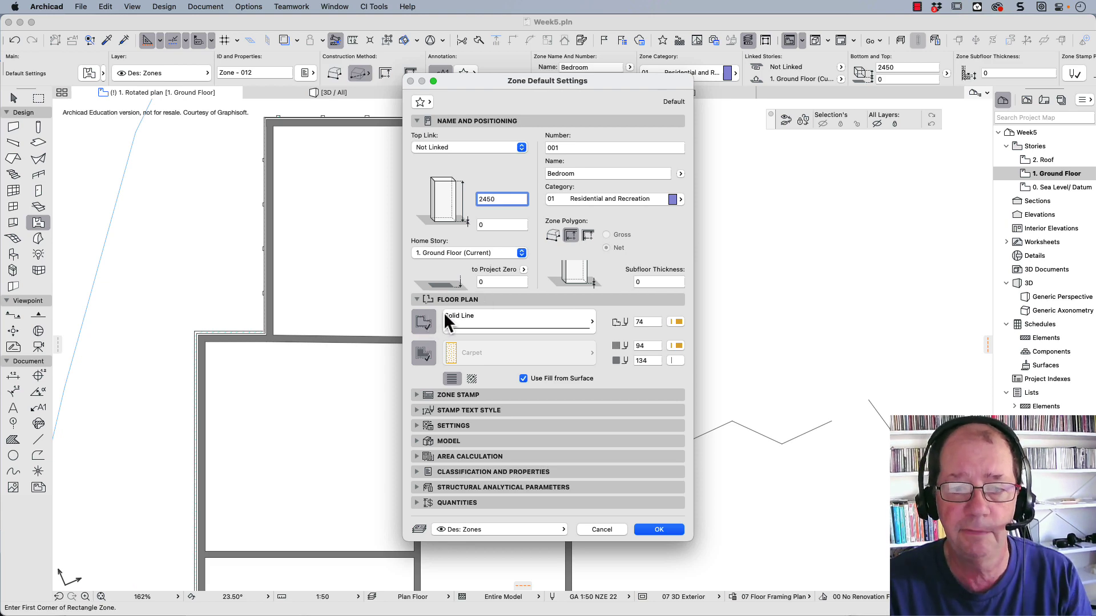
Step: Keep the Solid Line zone outline with the cover fill turned on
left_click(464, 321)
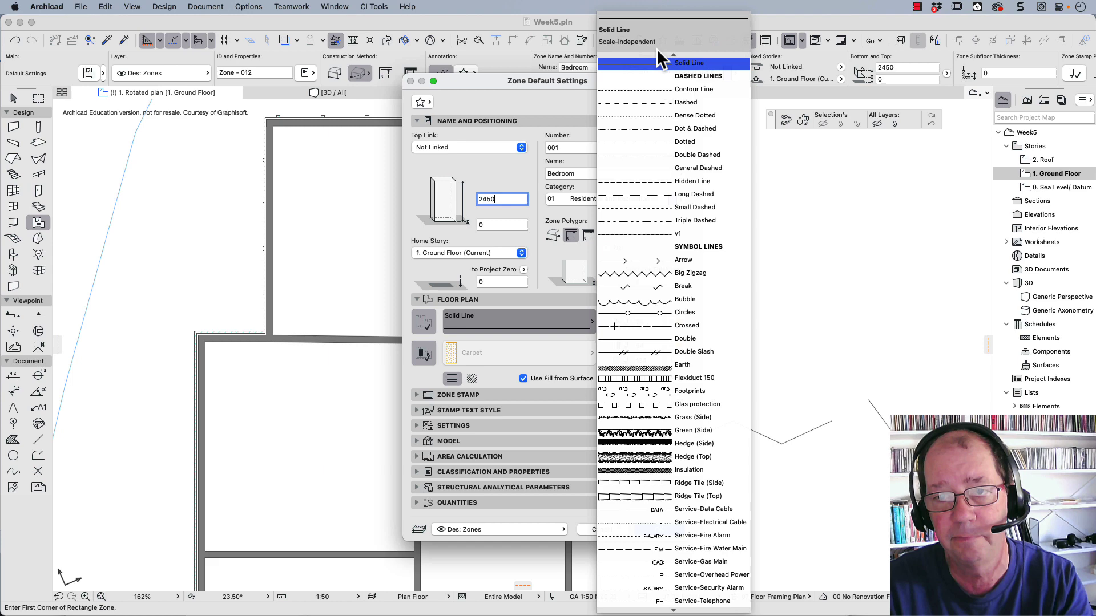
left_click(647, 63)
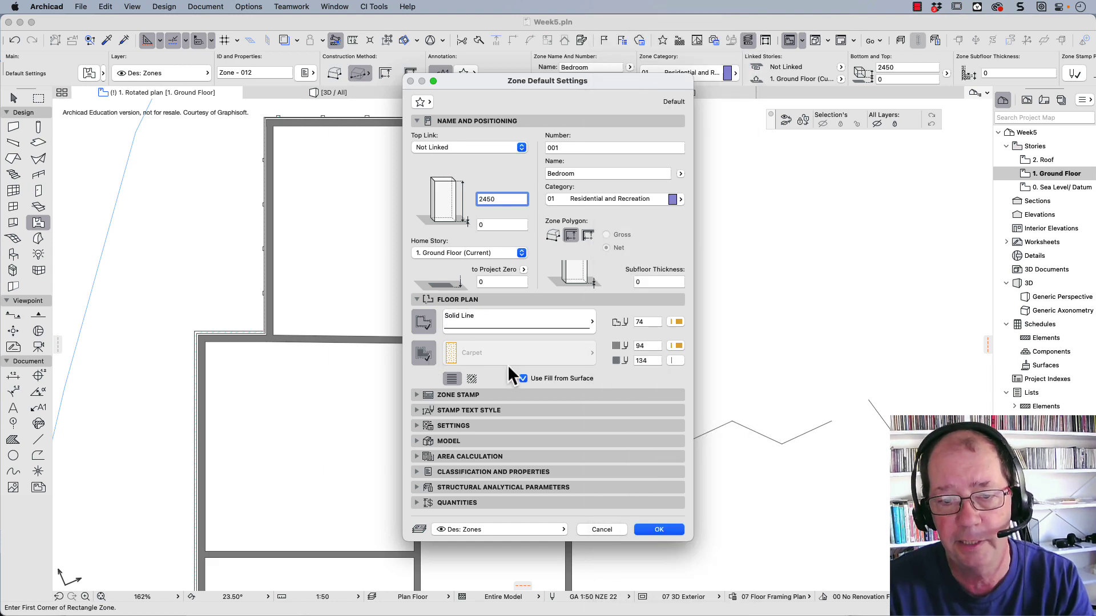
left_click(427, 354)
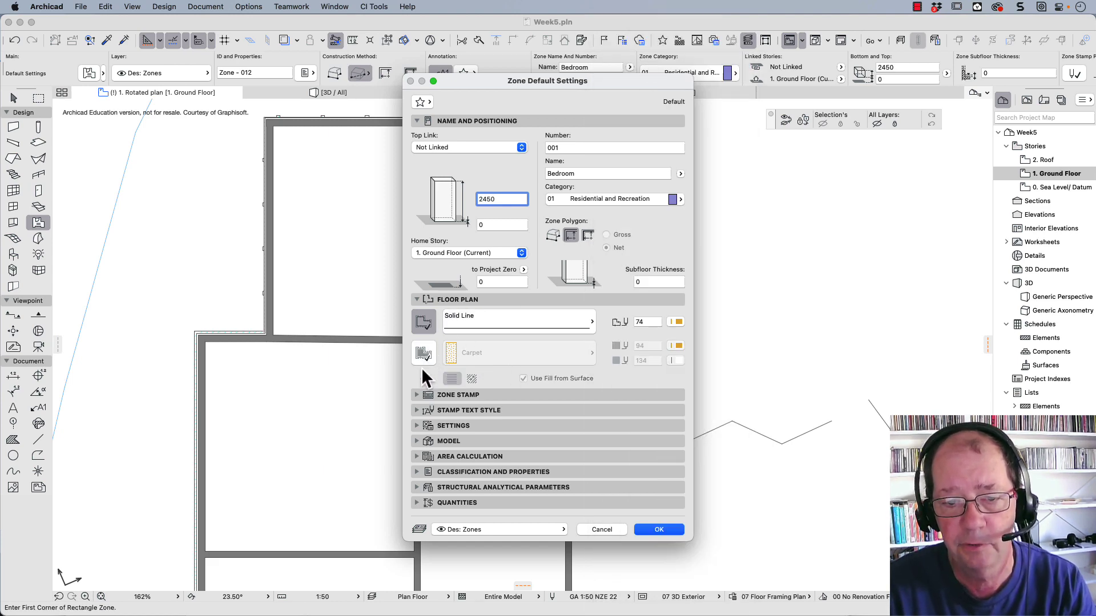
left_click(423, 352)
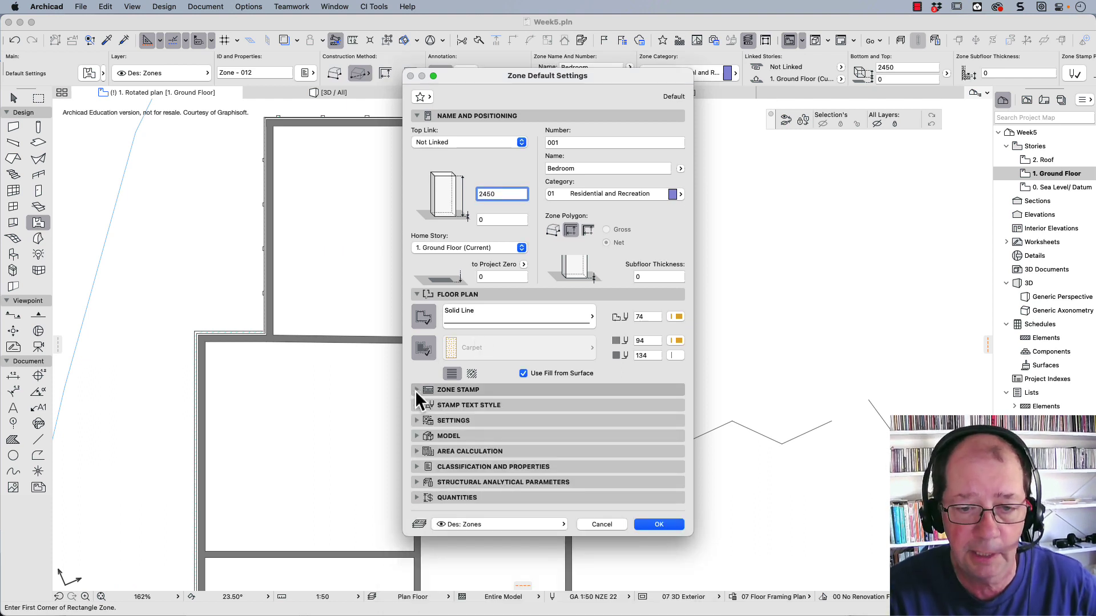
Step: Review the zone stamp options, keep the Arial stamp font, and confirm the zone defaults
left_click(433, 388)
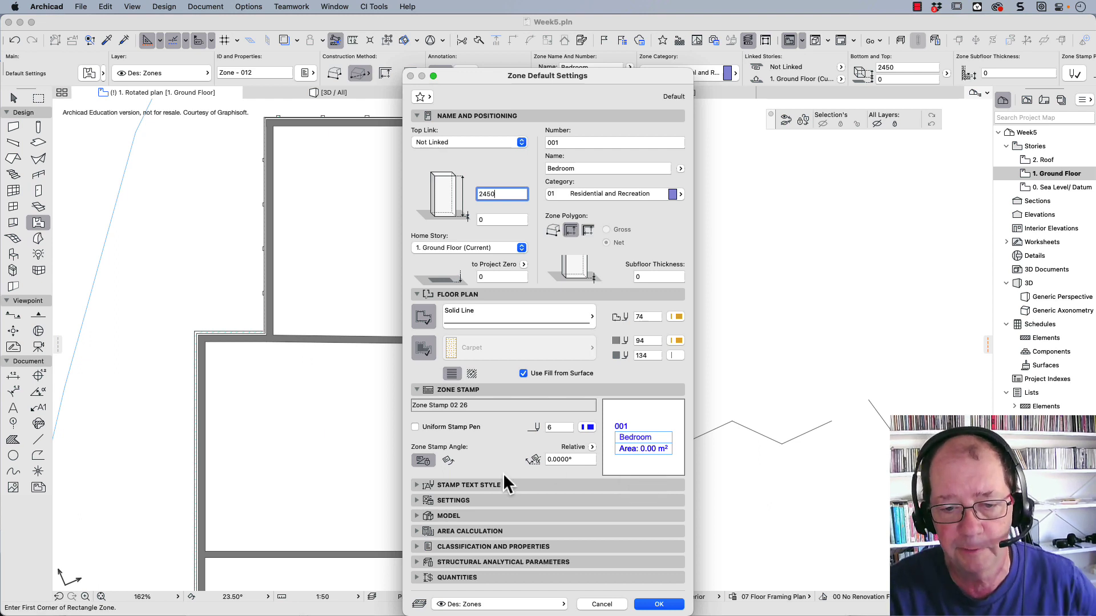
left_click(416, 484)
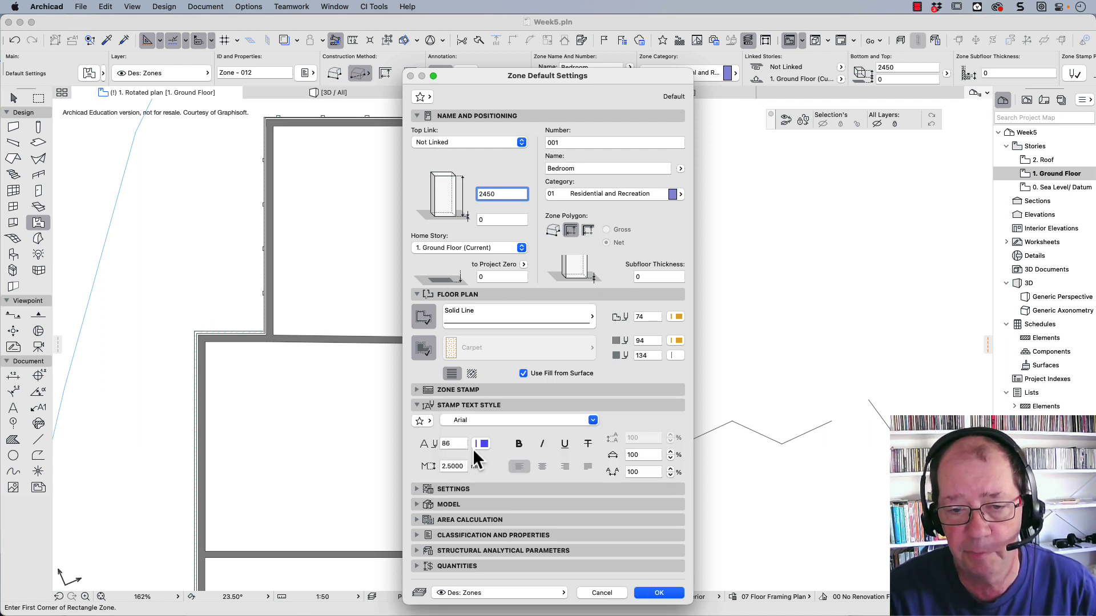
left_click(501, 420)
left_click(501, 420)
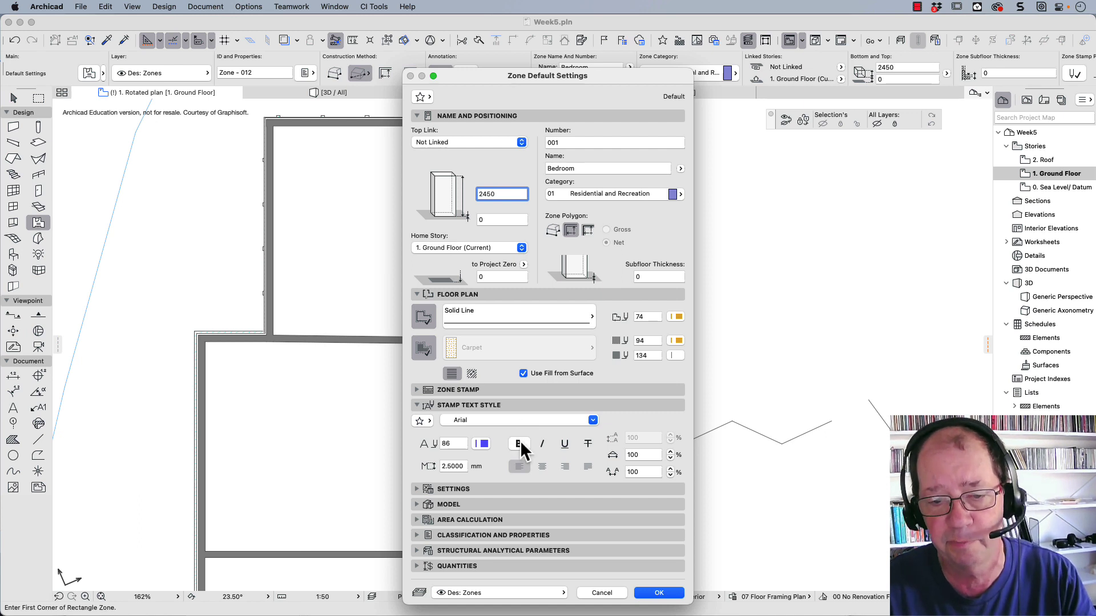
left_click(416, 490)
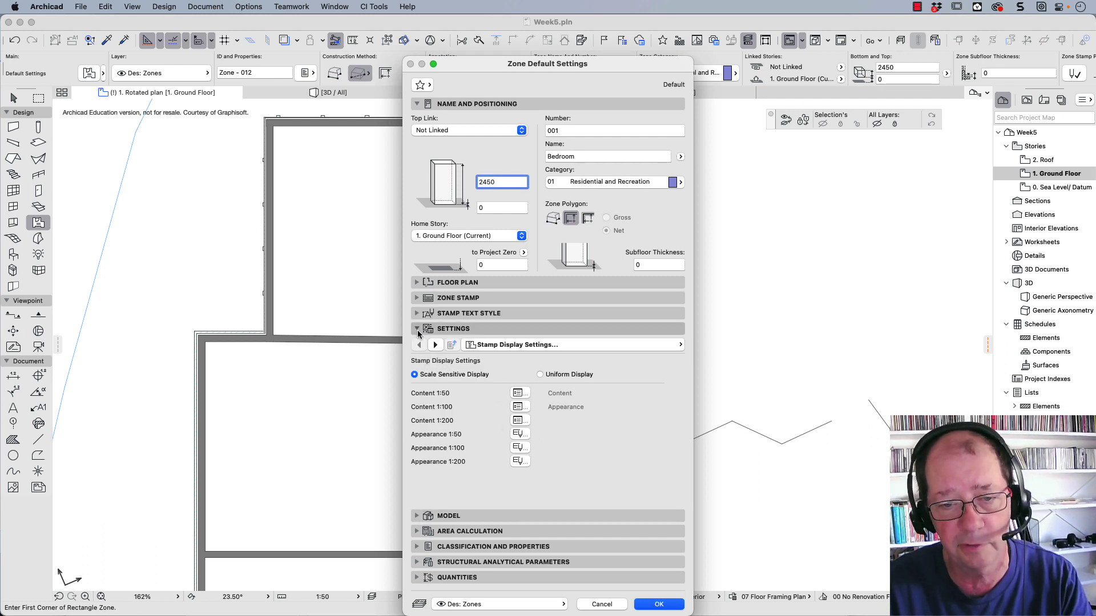
left_click(417, 329)
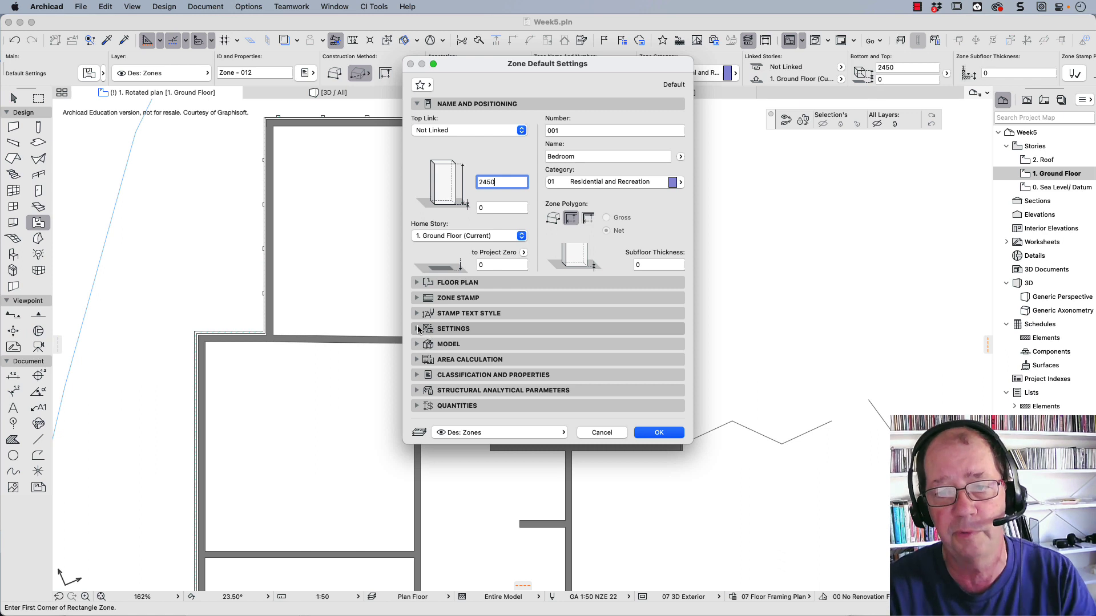
left_click(657, 432)
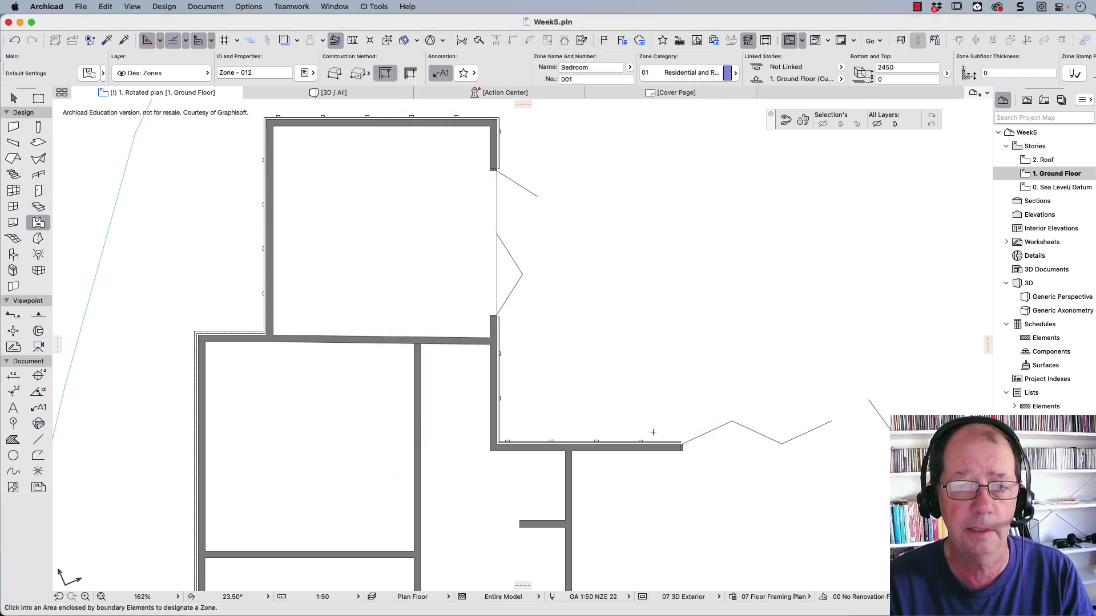
Step: Draw rectangular zone 001 across the top-left room and place its 8.37 m² stamp
left_click(357, 74)
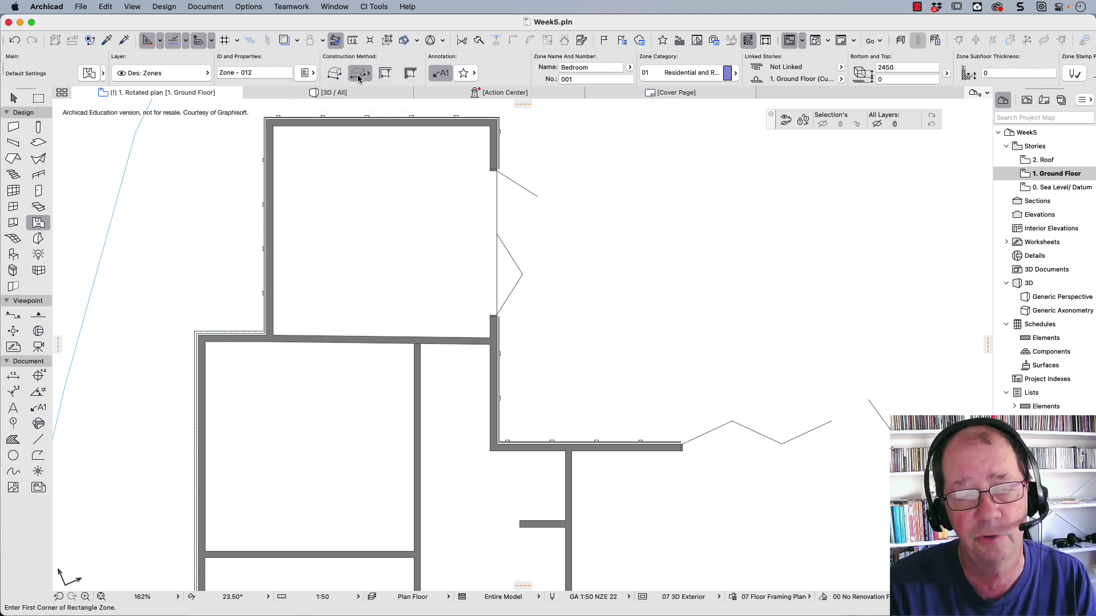
left_click(274, 126)
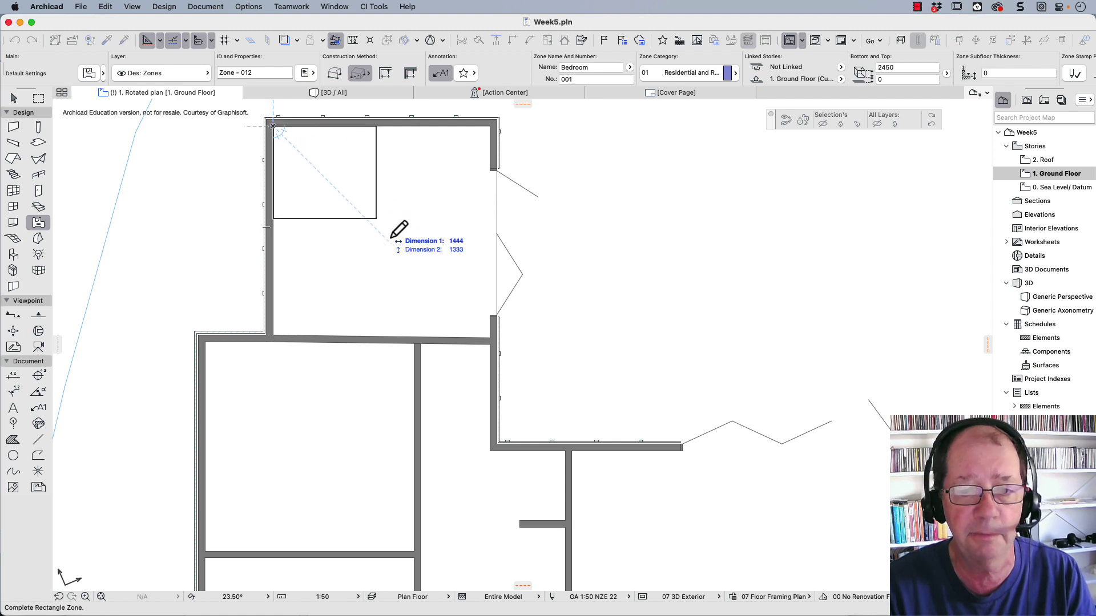
left_click(491, 339)
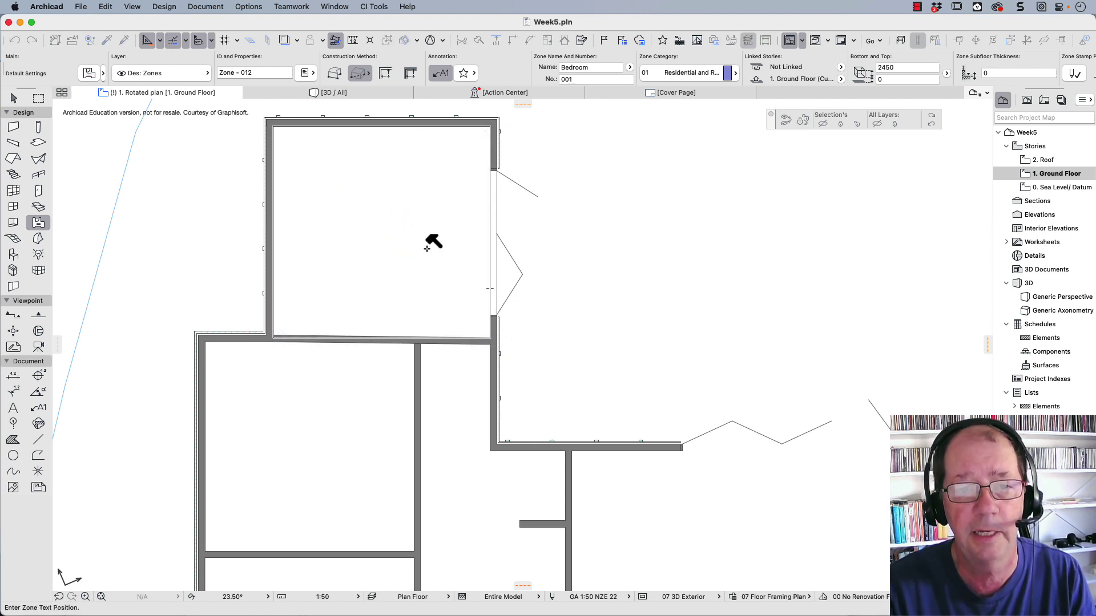
left_click(381, 222)
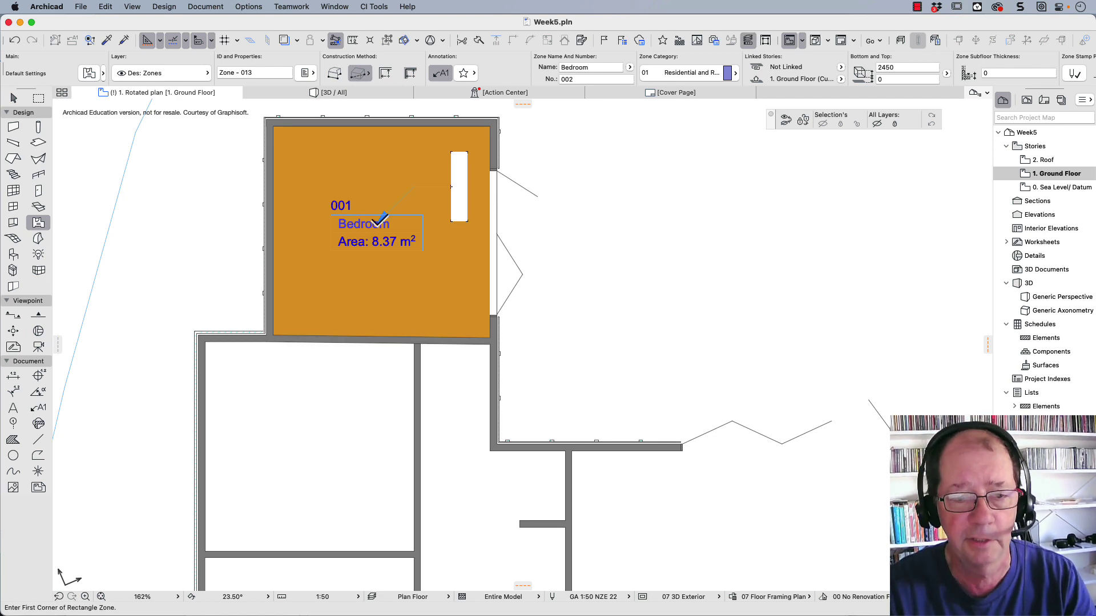
Step: Inspect the bedroom's bottom wall and nearby label, then zoom out on the plan
key("Escape")
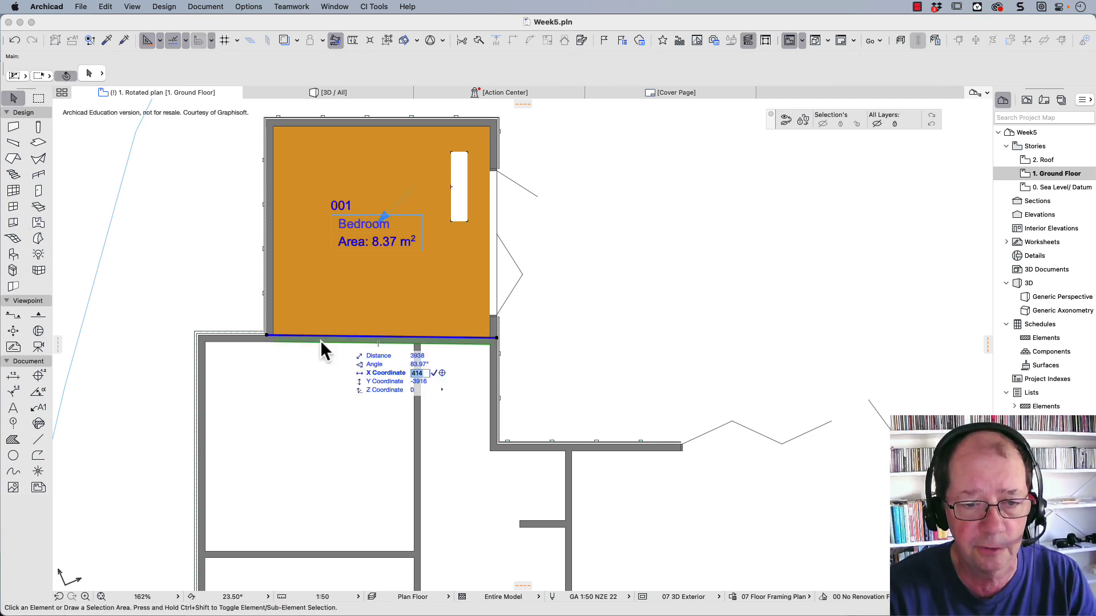
left_click(320, 340)
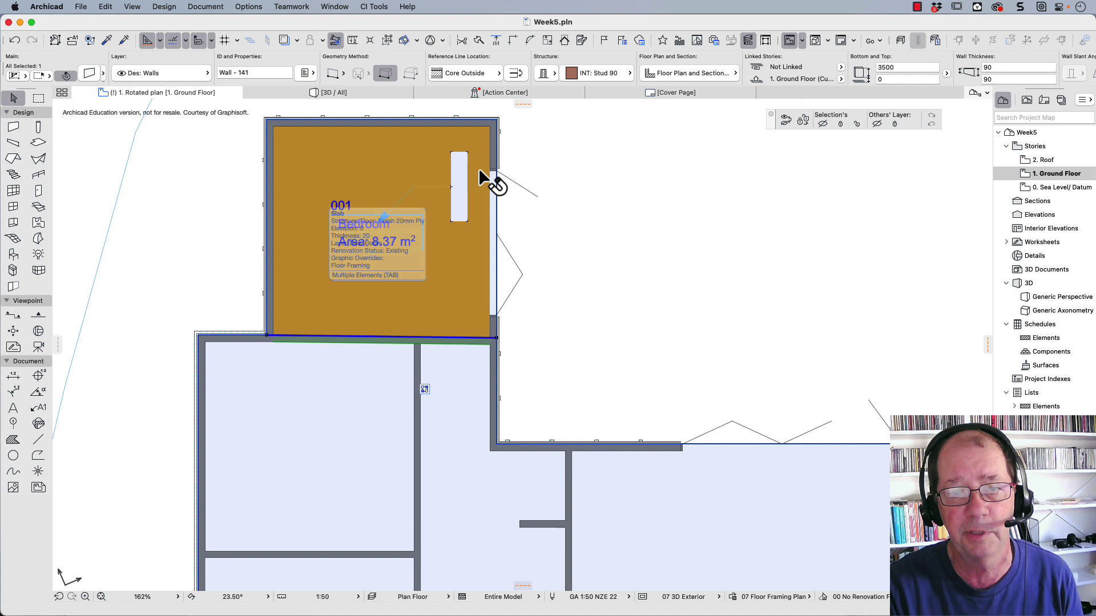
left_click(463, 175)
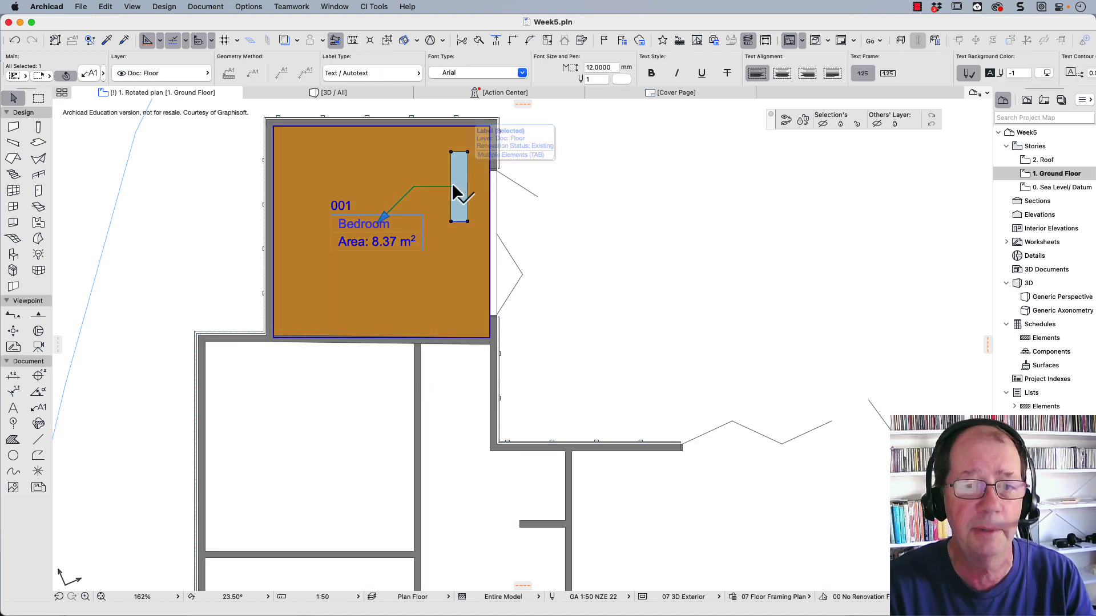
scroll(455, 188, "down", 3)
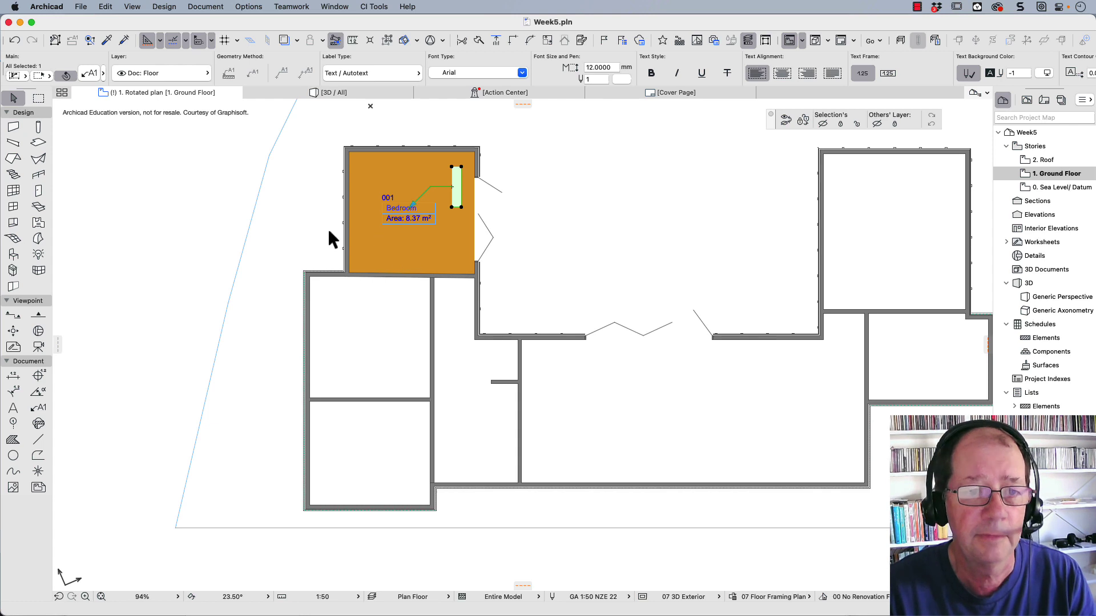
Step: Magic-wand zones 002 to 006 into the lower-left, corridor, large right, top-right and lower-right rooms
left_click(39, 222)
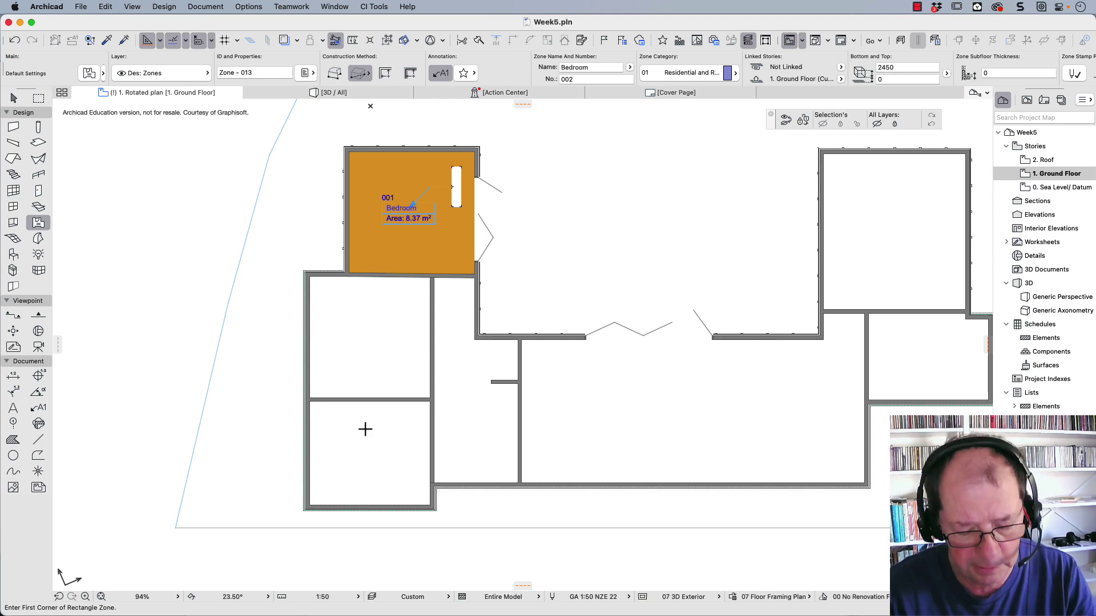
key("space")
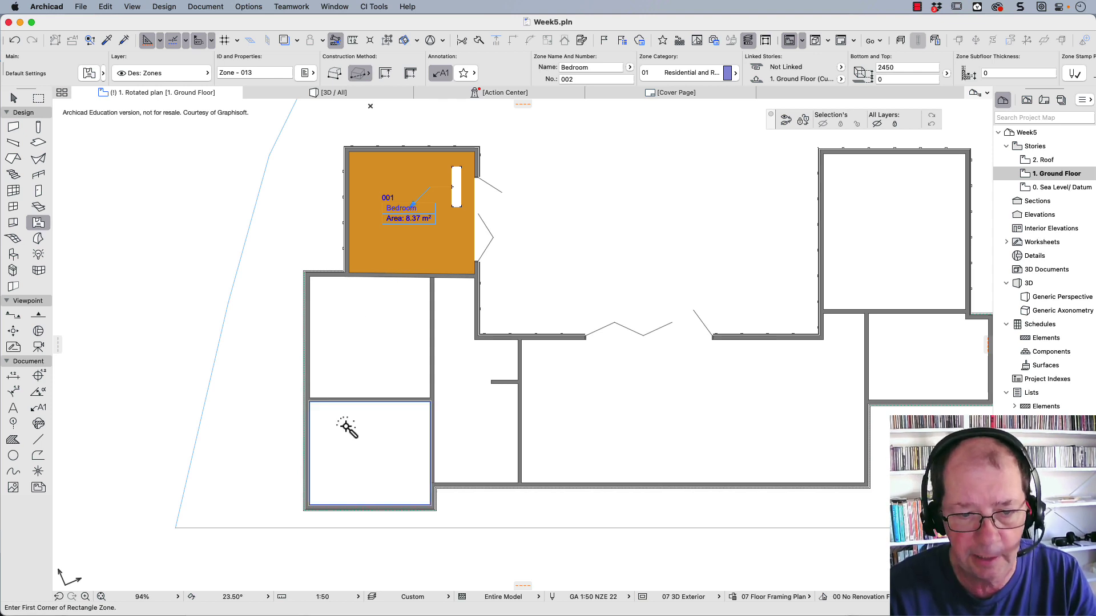
left_click(365, 441)
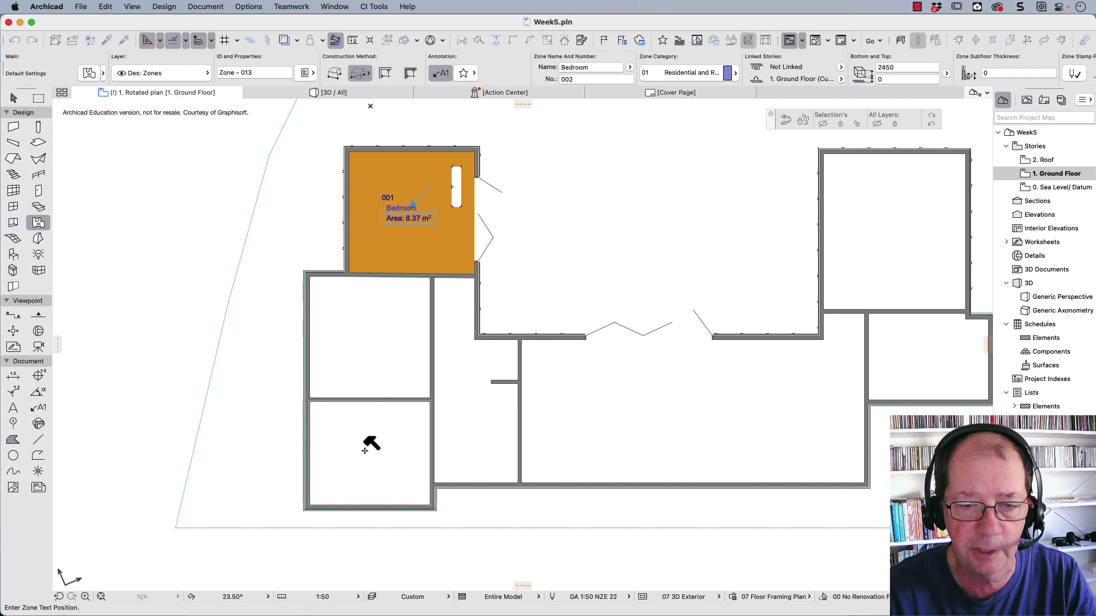
left_click(362, 443)
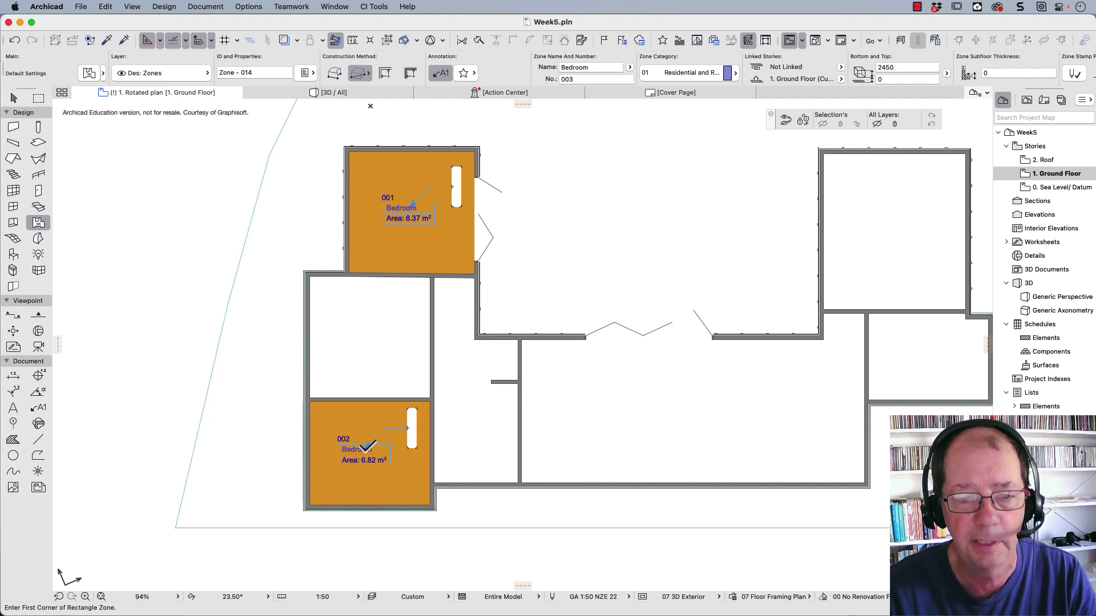
left_click(477, 396)
left_click(474, 407)
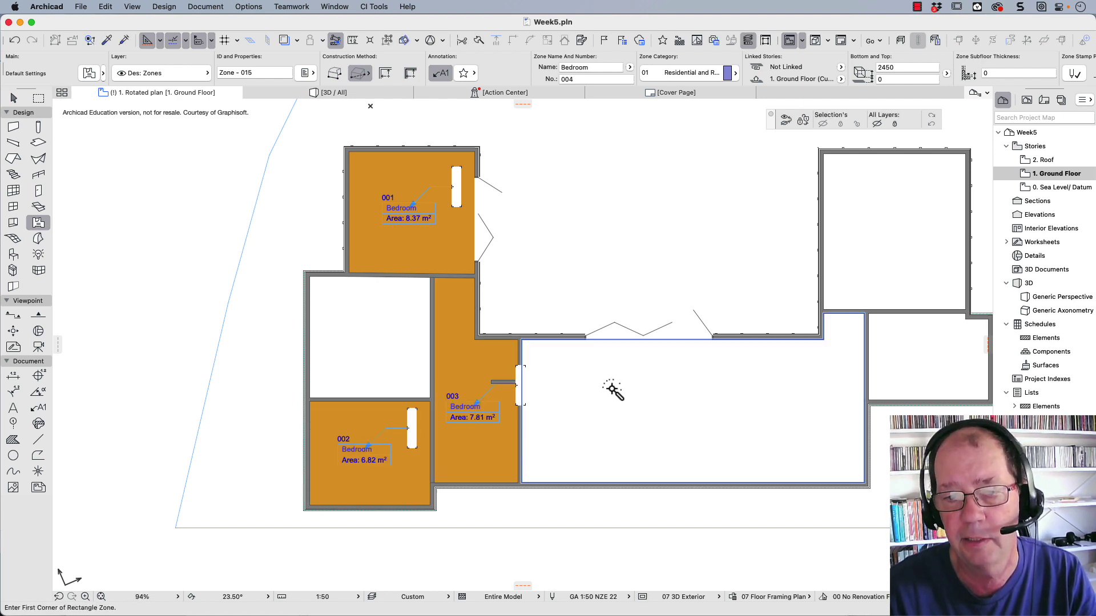
left_click(639, 400)
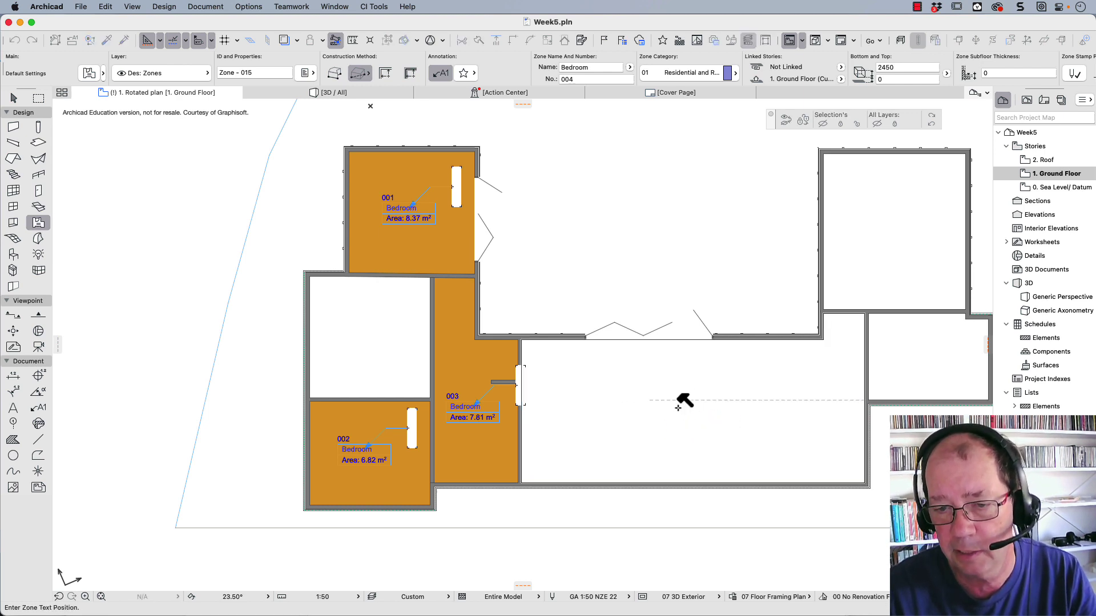
left_click(679, 407)
left_click(902, 210)
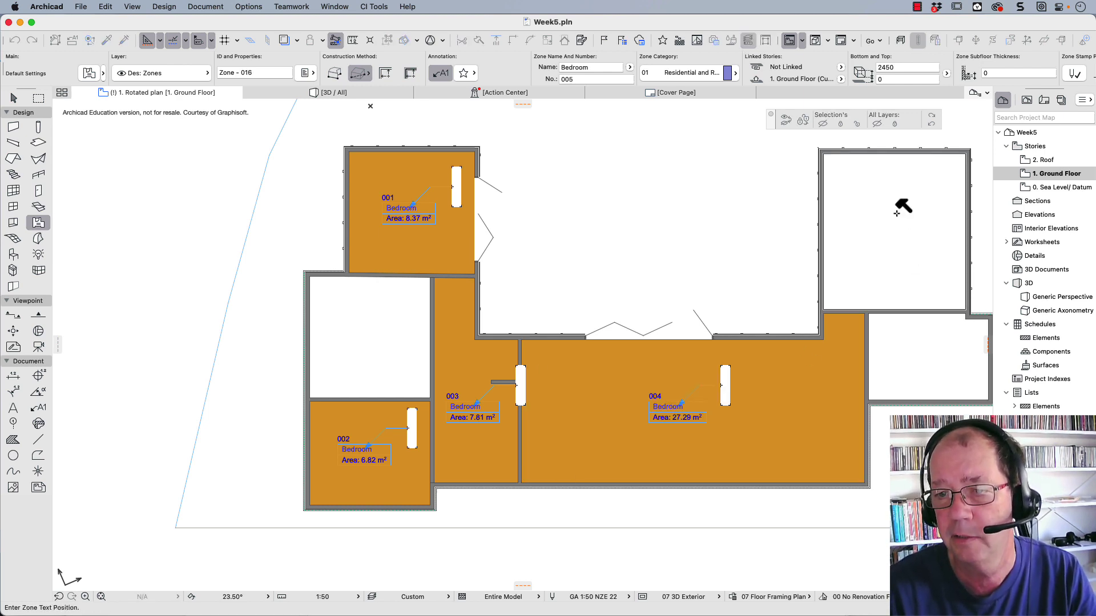
left_click(896, 234)
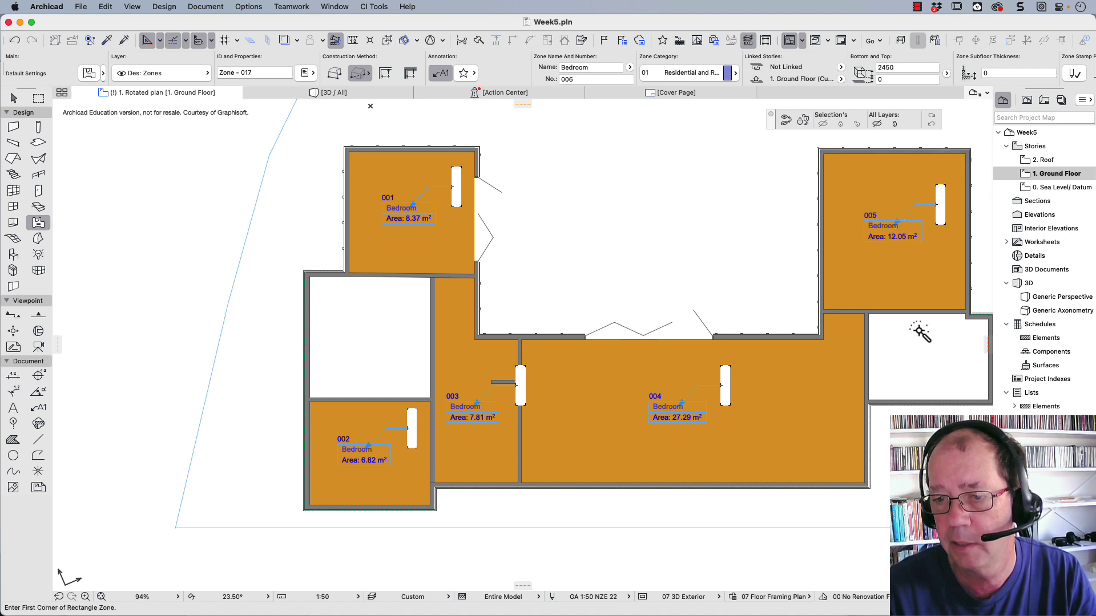
left_click(917, 343)
left_click(927, 354)
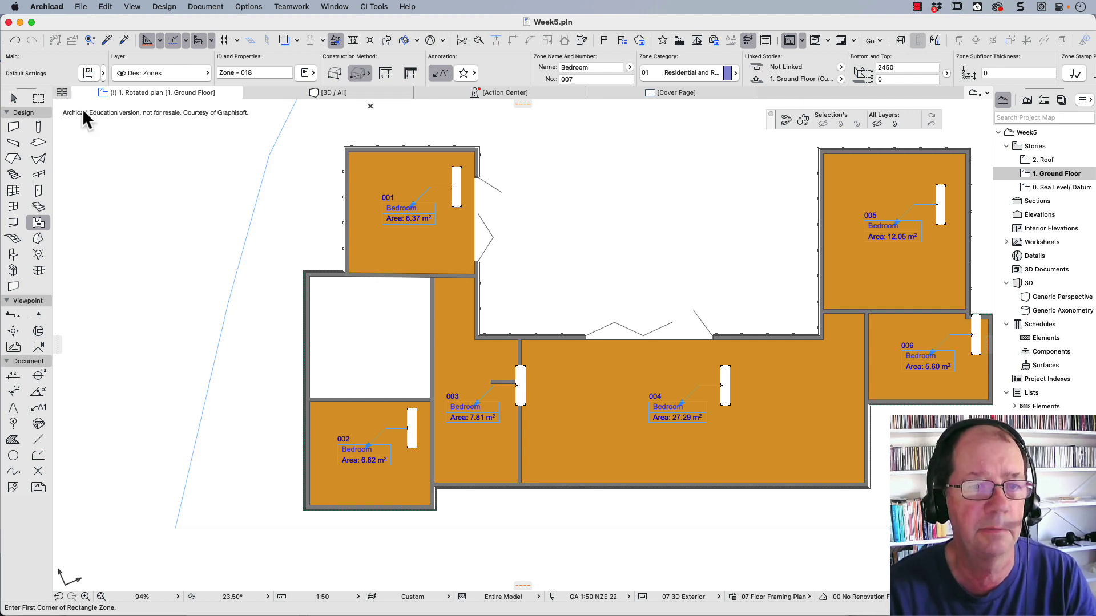
Step: Draw rectangular zone 007 in the remaining empty room, stamped 7.98 m²
left_click(309, 276)
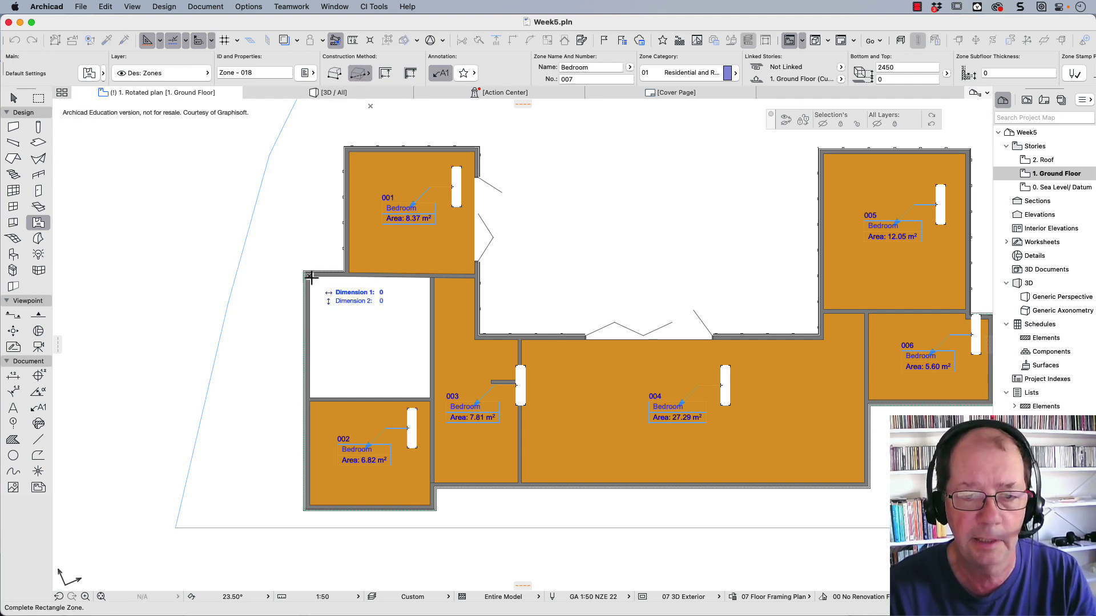
left_click(432, 399)
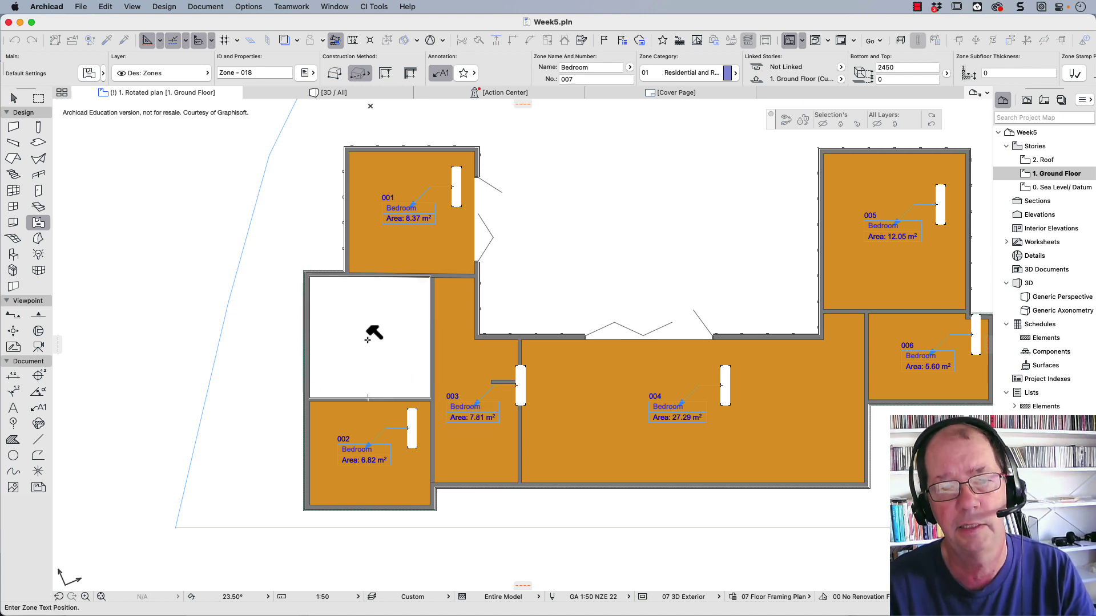
left_click(367, 340)
left_click(14, 99)
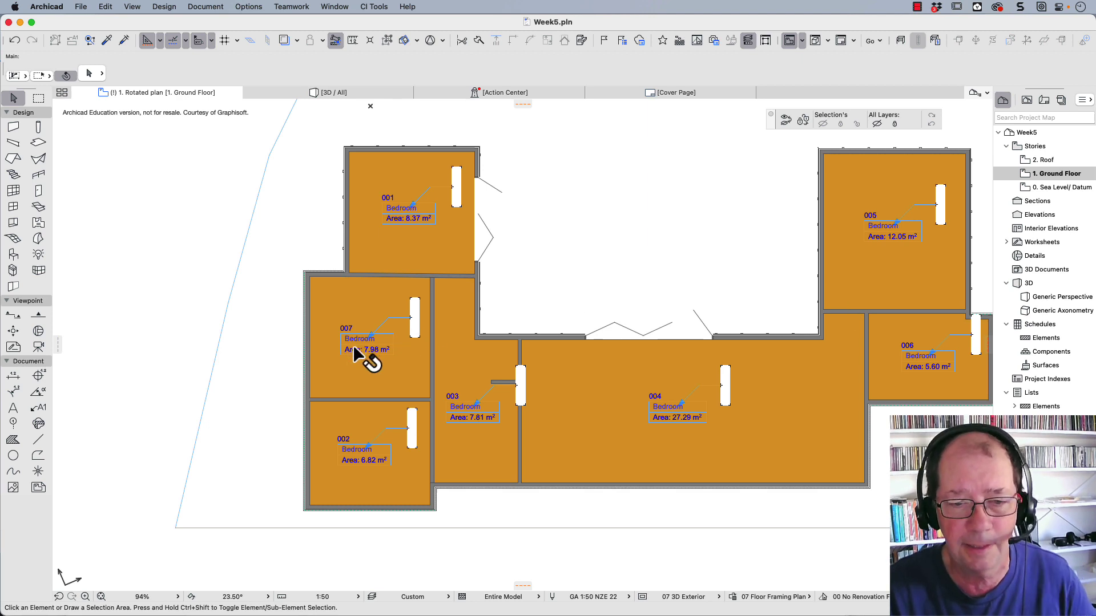
Step: Rename zone 002 to Bathroom and zone 003 to Entry
left_click(354, 455)
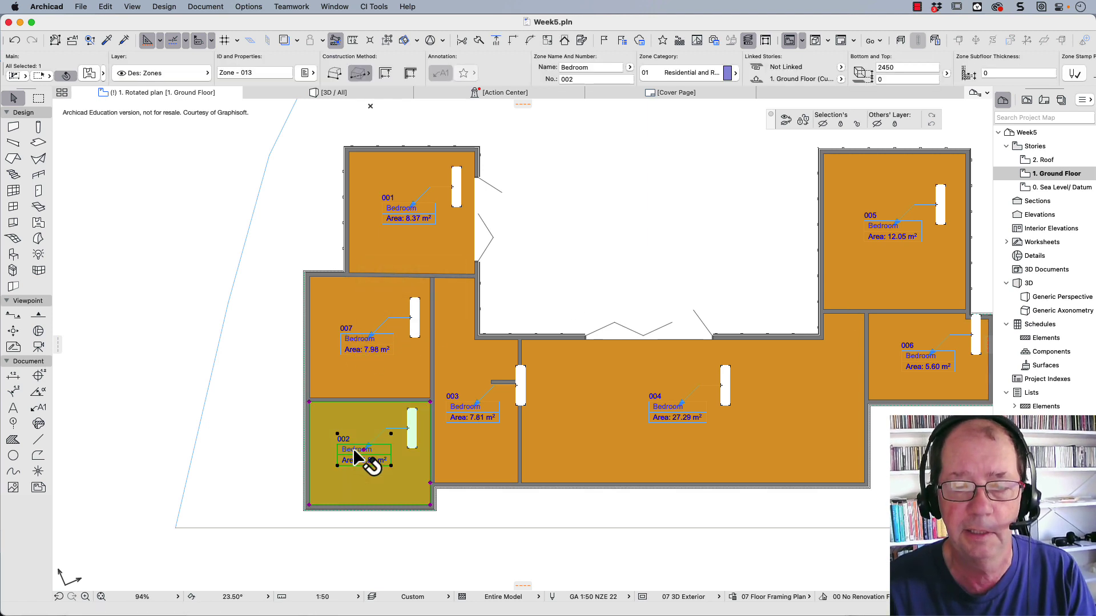
left_click(629, 68)
left_click(658, 97)
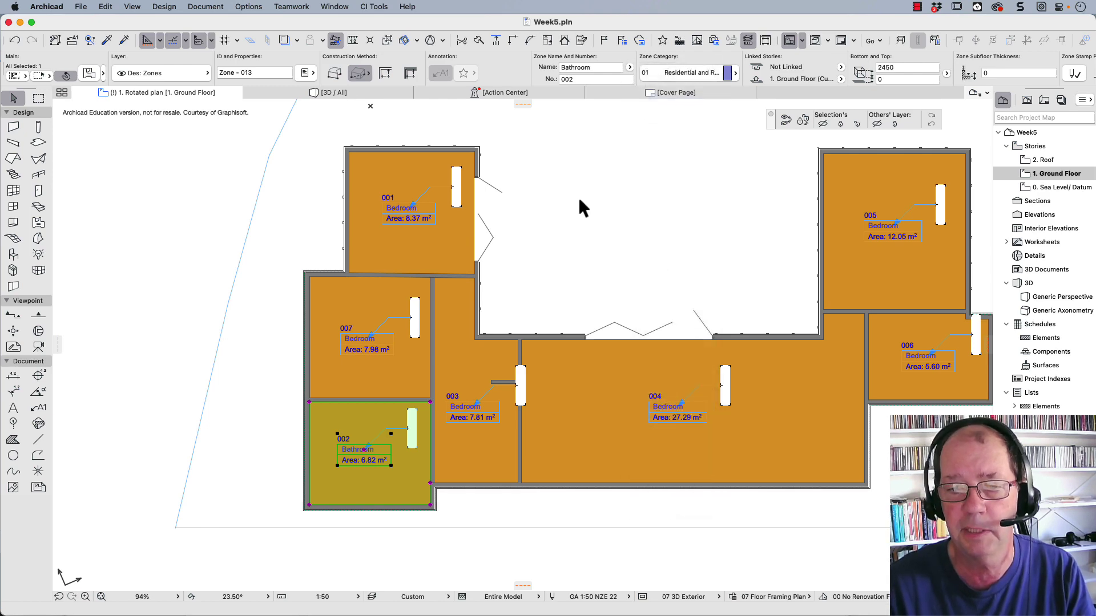
left_click(465, 472)
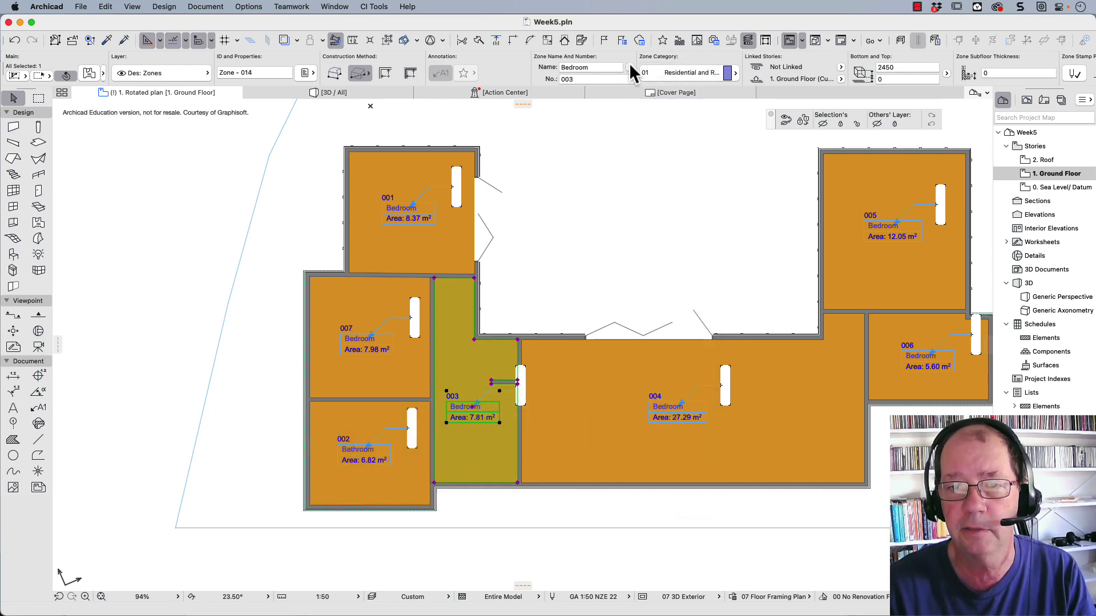
left_click(630, 68)
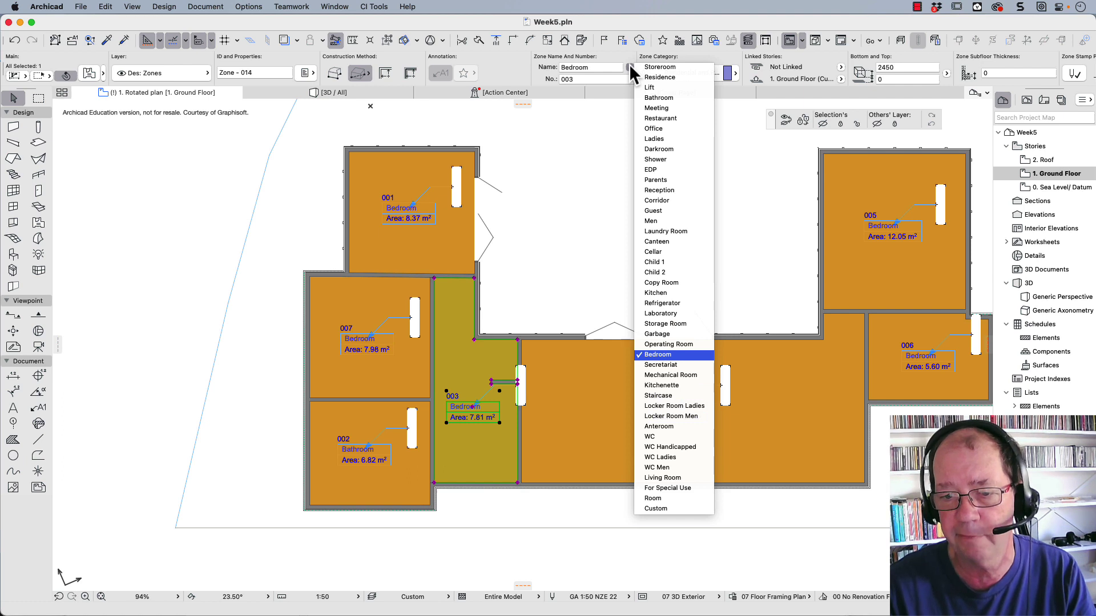
left_click(593, 69)
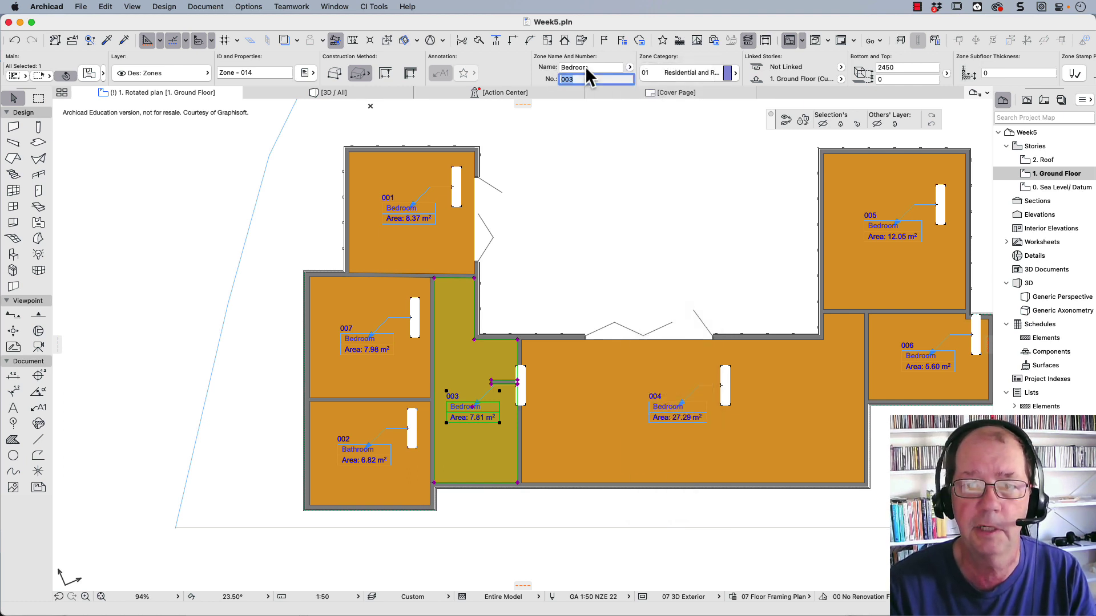
double_click(586, 66)
type("Entry")
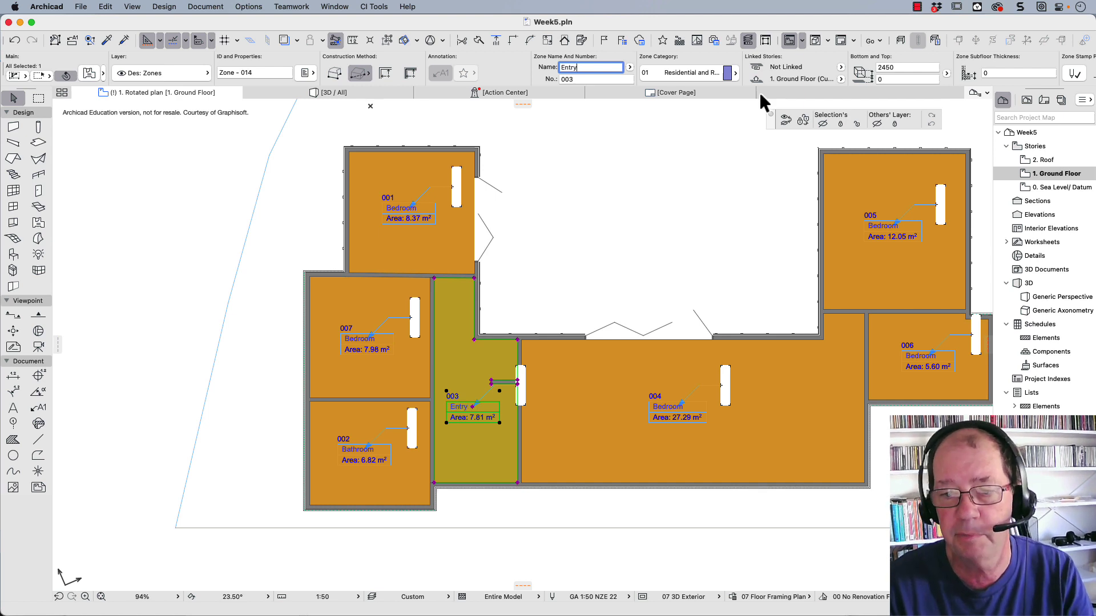
Step: Rename zone 004 to Kitchen and zone 006 to Bathroom
left_click(662, 407)
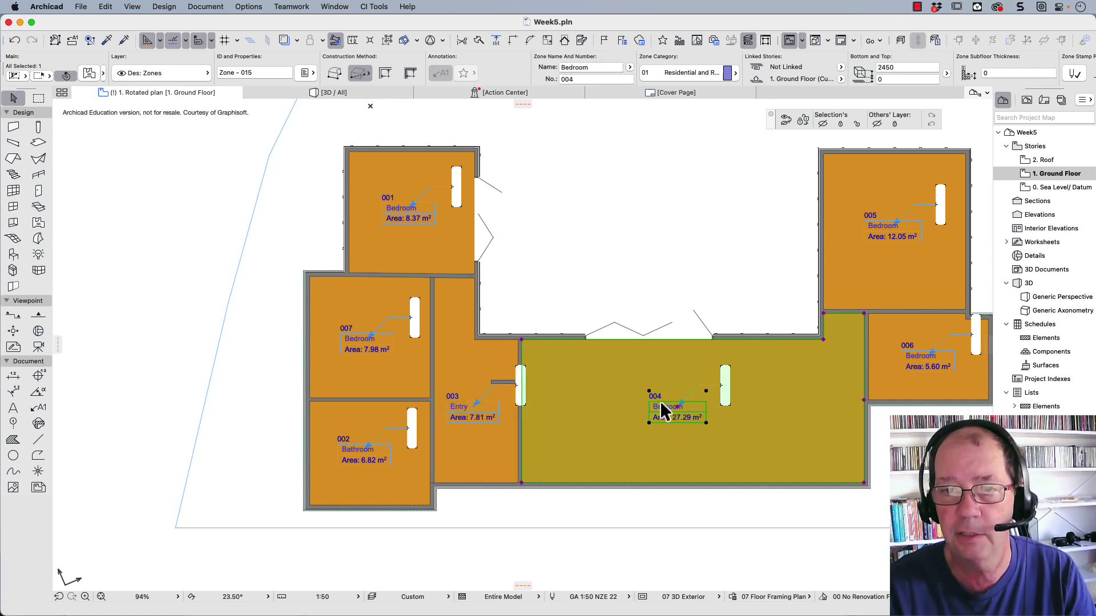
double_click(580, 67)
type("Kitchen")
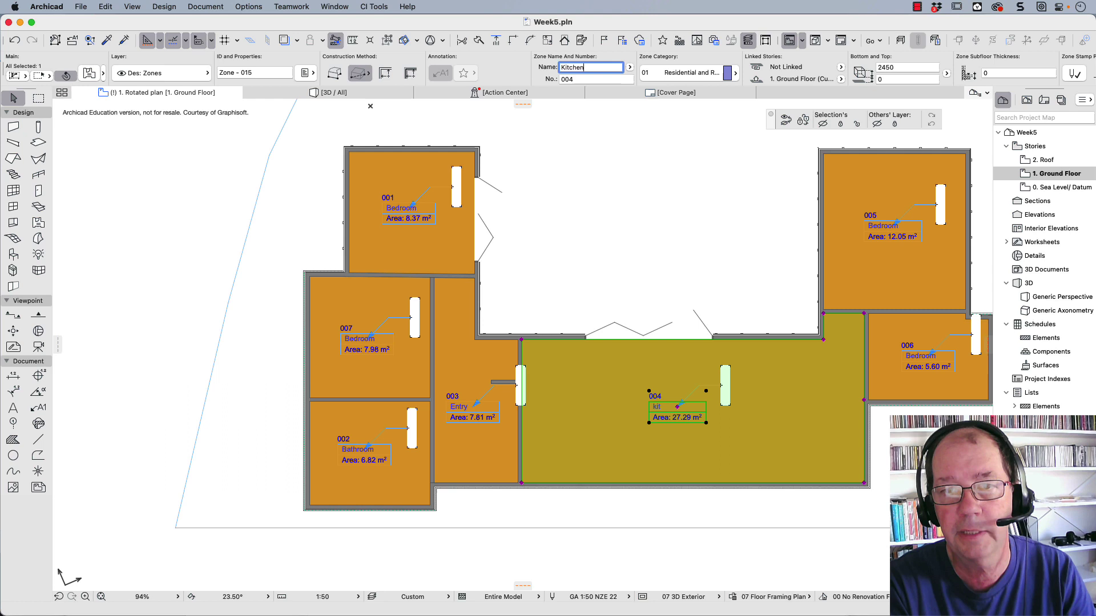
left_click(931, 368)
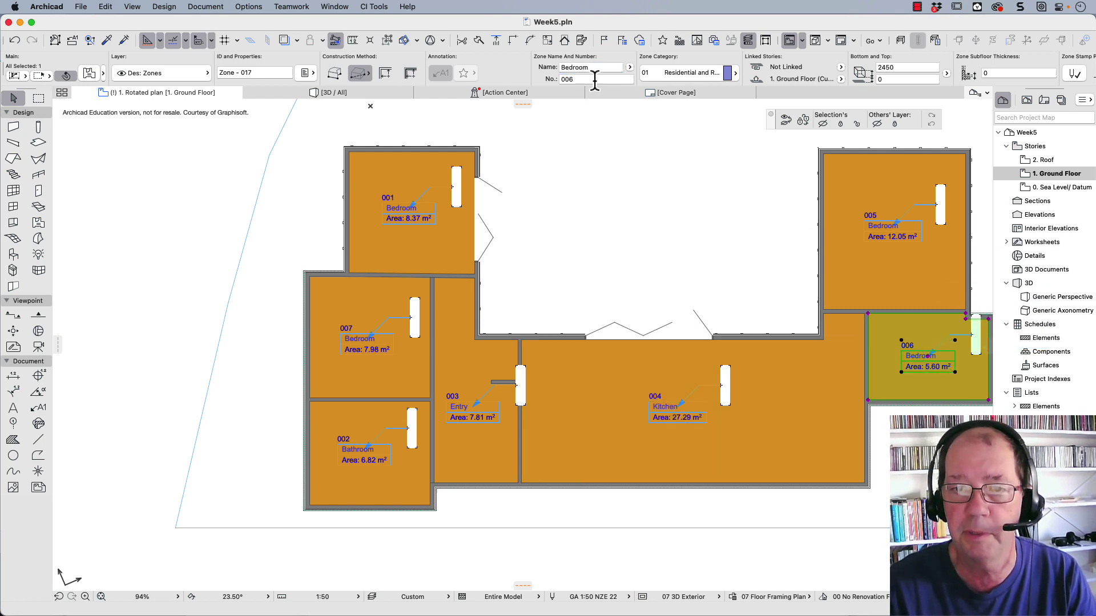
left_click(630, 67)
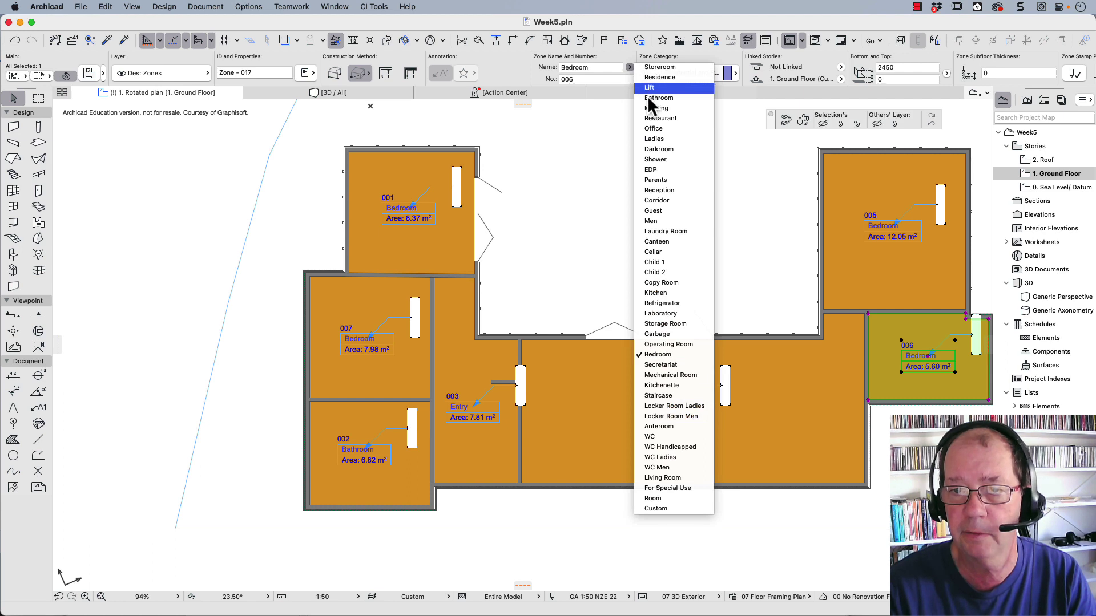
left_click(649, 98)
left_click(882, 227)
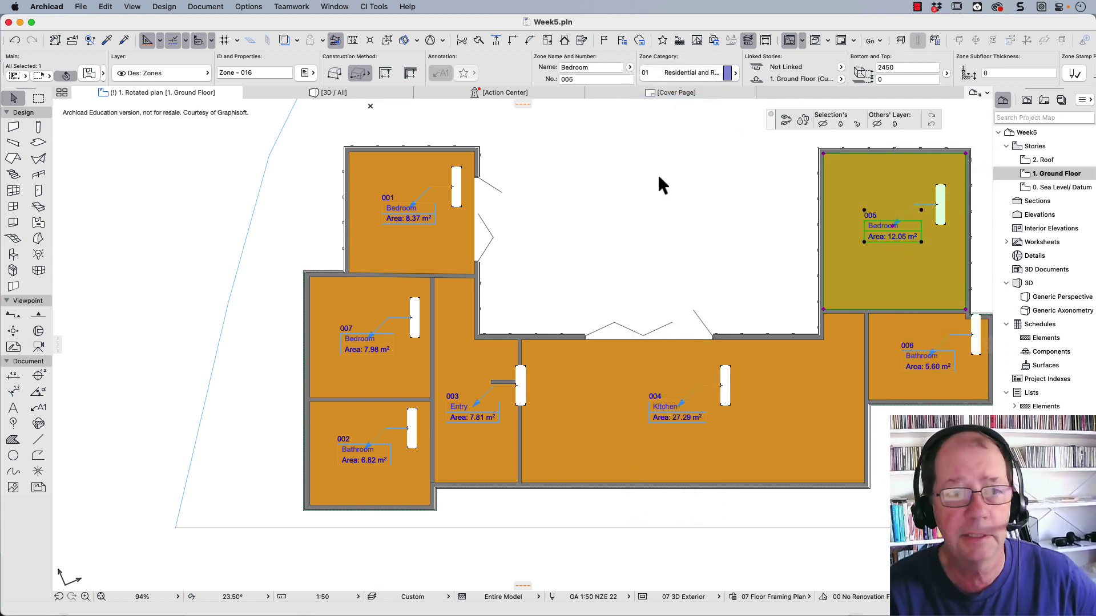
left_click(455, 185)
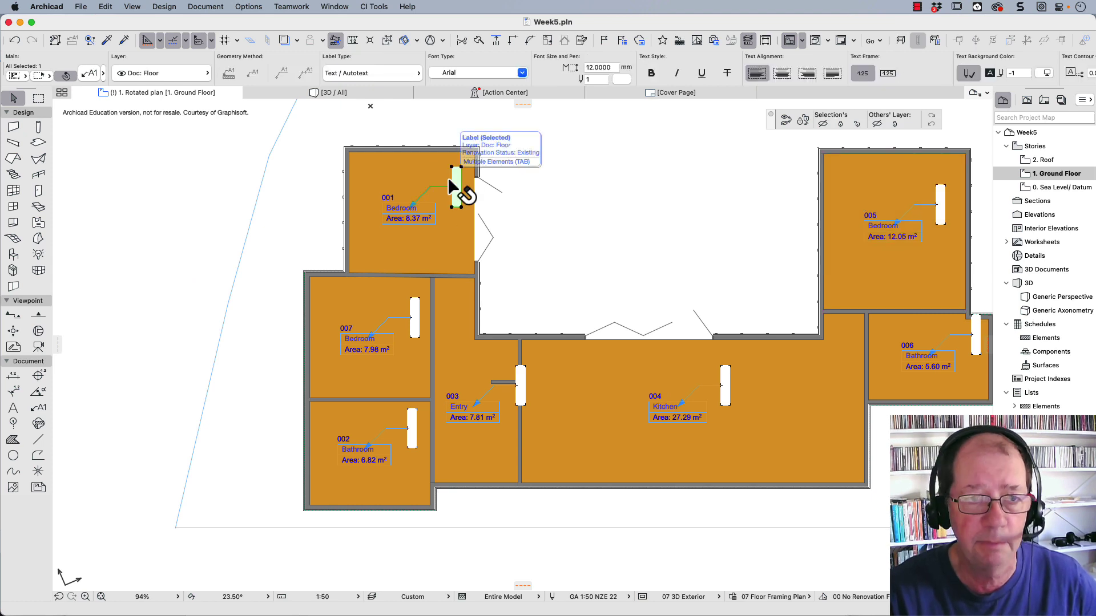
Step: Select all seven room labels with the Label tool and remove them
left_click(37, 408)
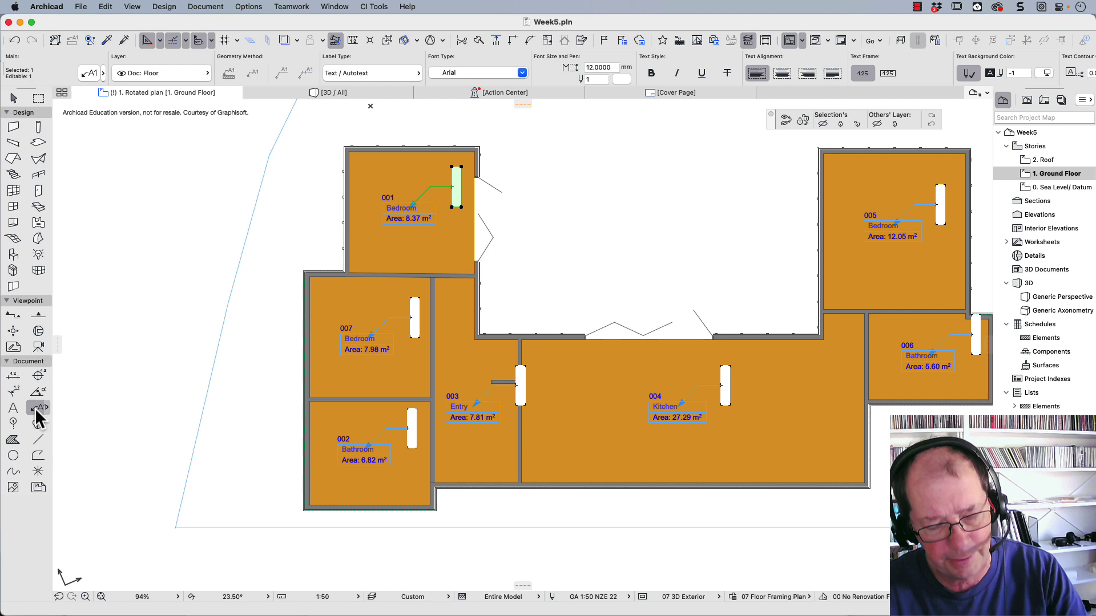
key("super+a")
key("Escape")
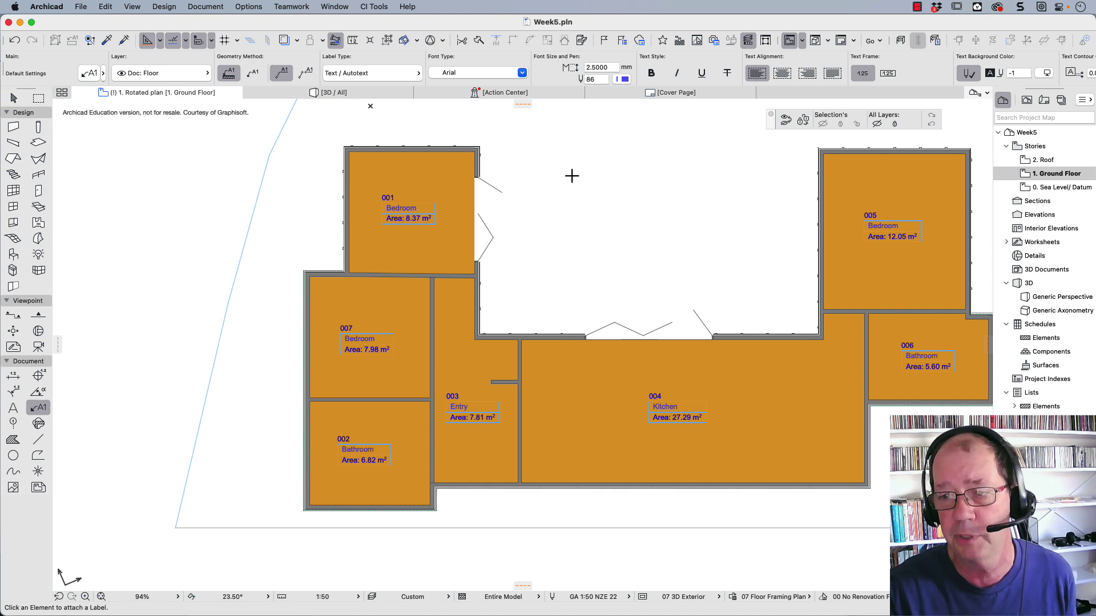
Step: Create a new Elements schedule scheme named Room Areas from the Project Map
double_click(1032, 333)
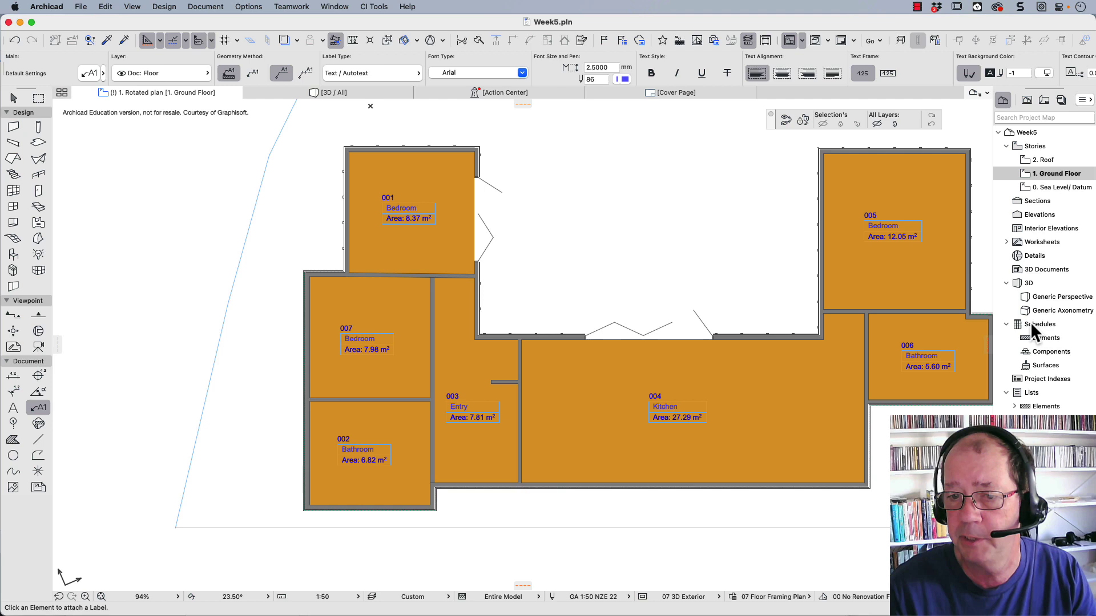
right_click(1031, 324)
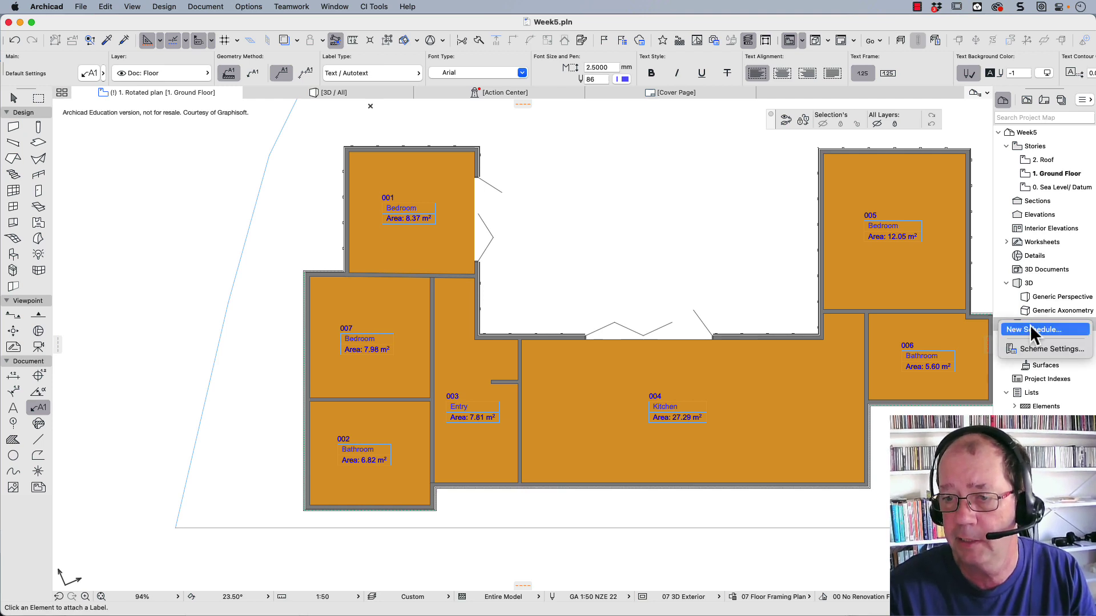
left_click(1033, 330)
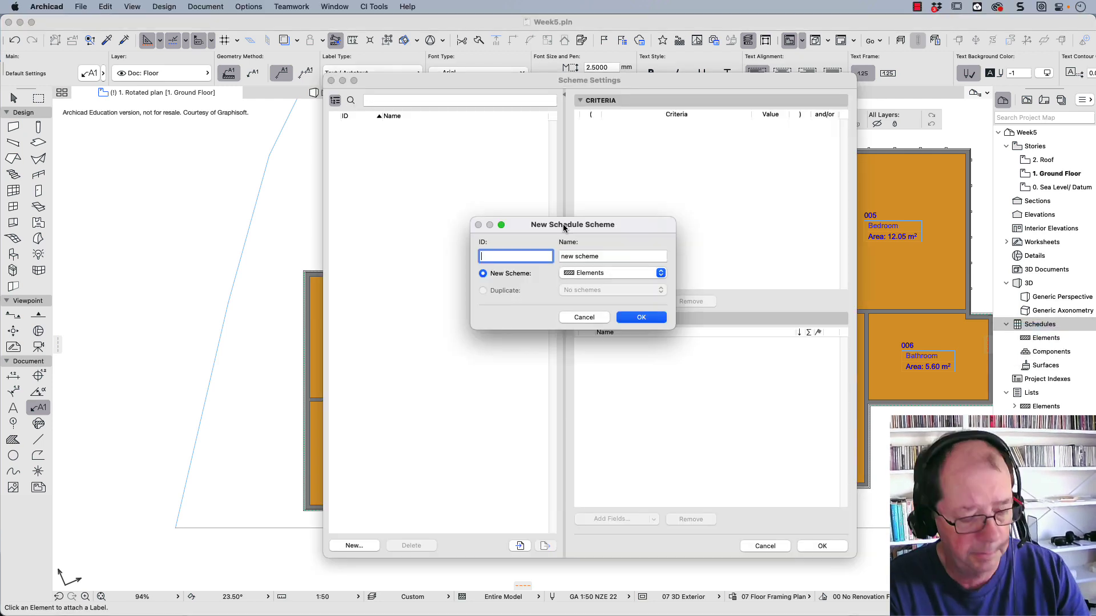
key("Tab")
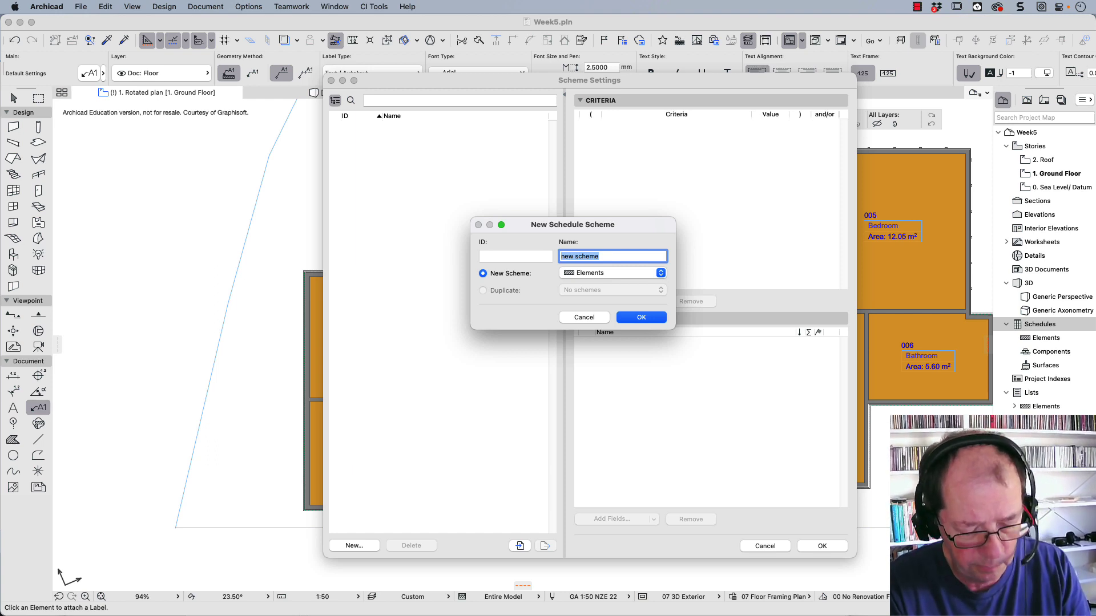
type("Room Areas")
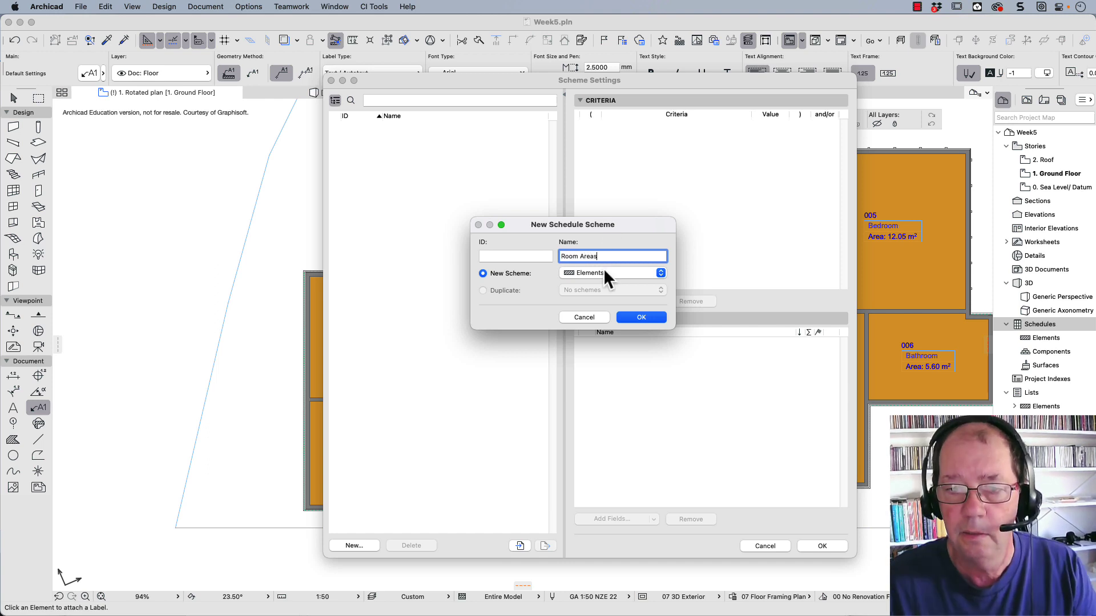
left_click(606, 277)
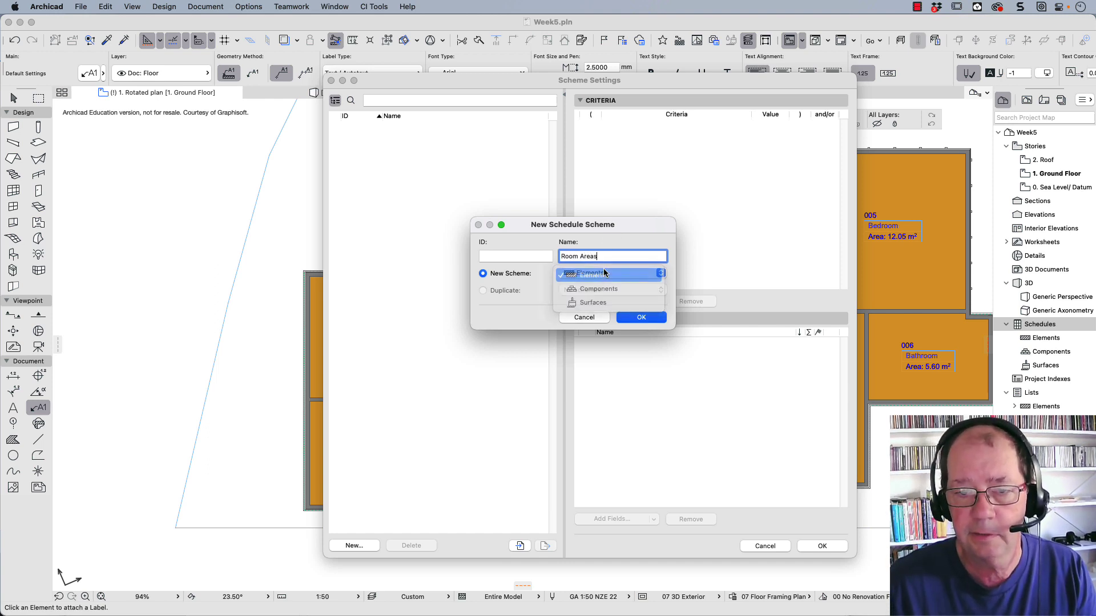
left_click(605, 274)
Step: Set the Room Areas criterion to Element Type is Zone
left_click(638, 315)
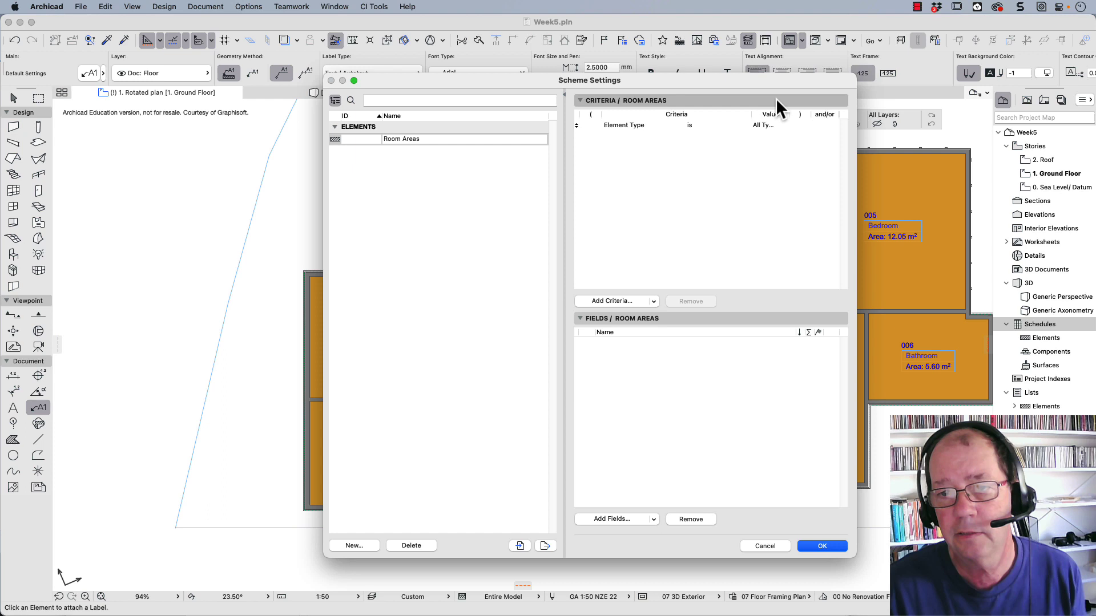
left_click(782, 125)
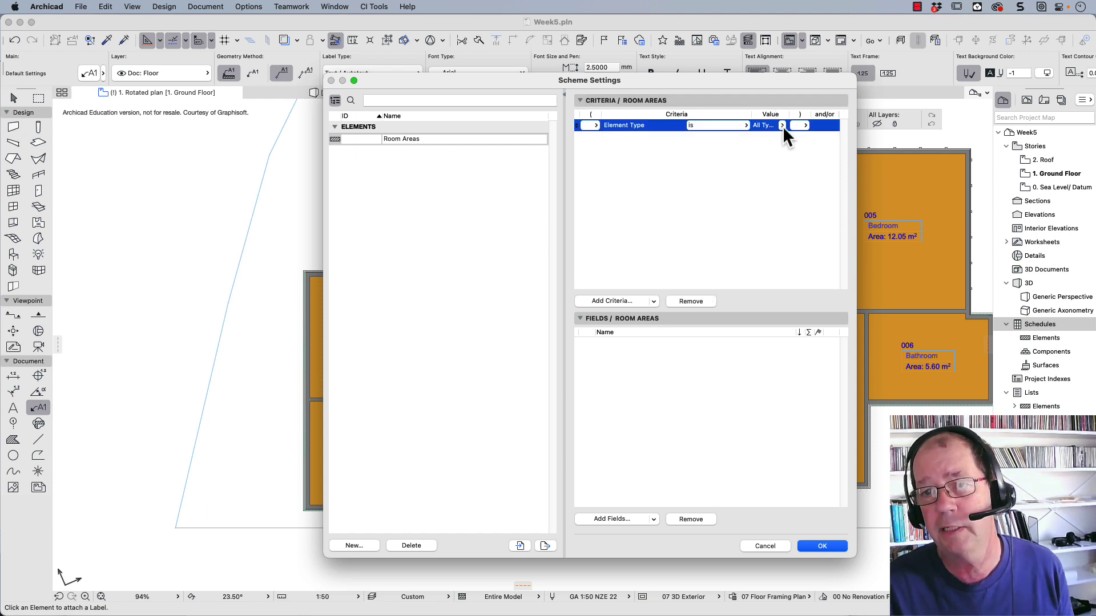
left_click(779, 127)
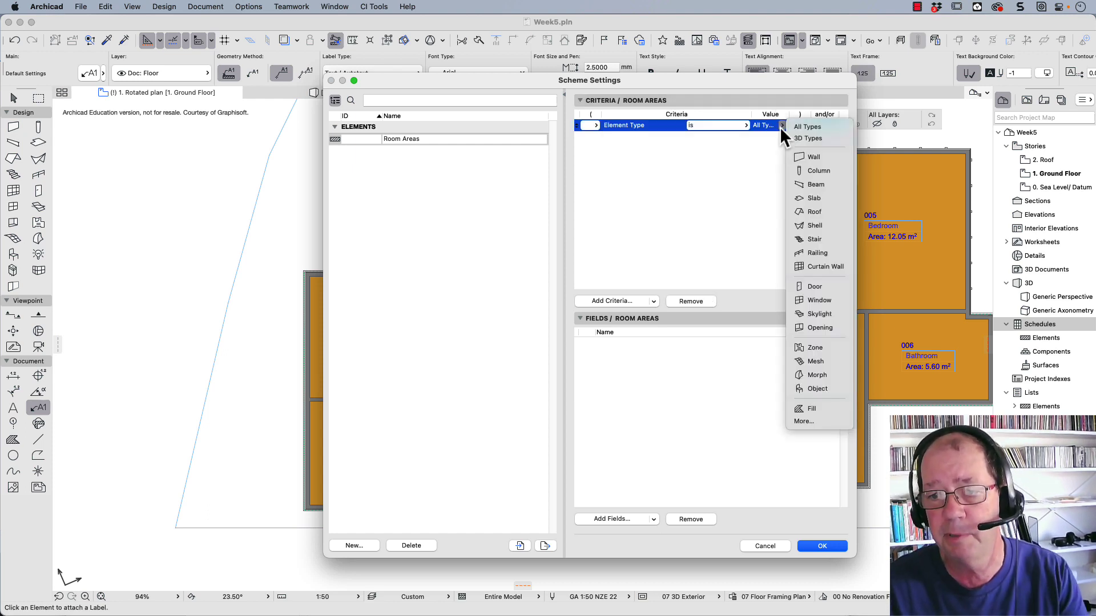
left_click(821, 346)
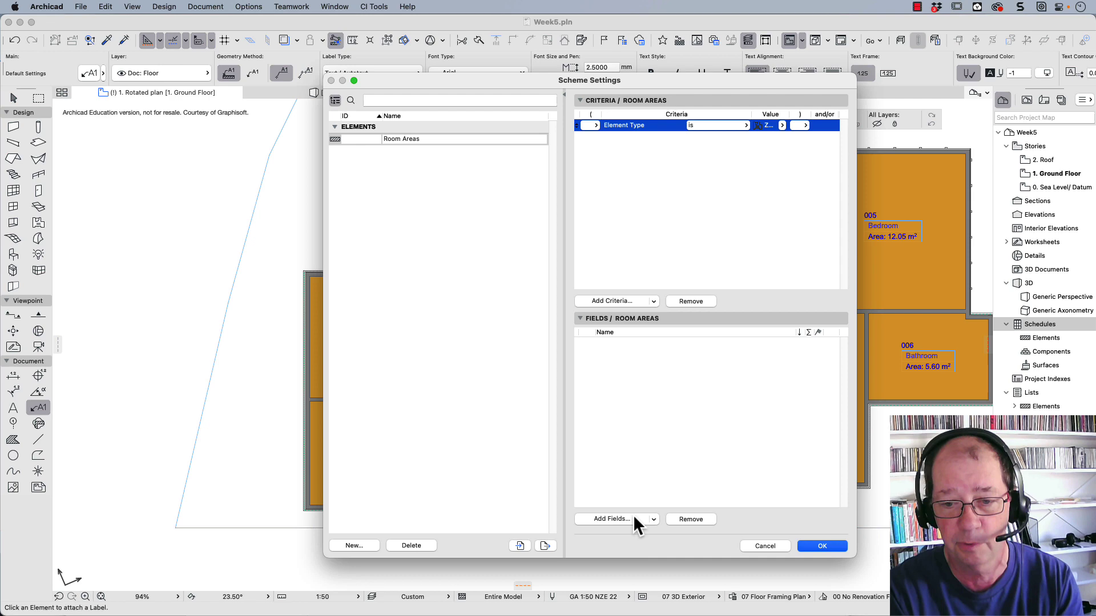
Step: Add the Zone Number and Zone Name fields to the schedule
left_click(632, 517)
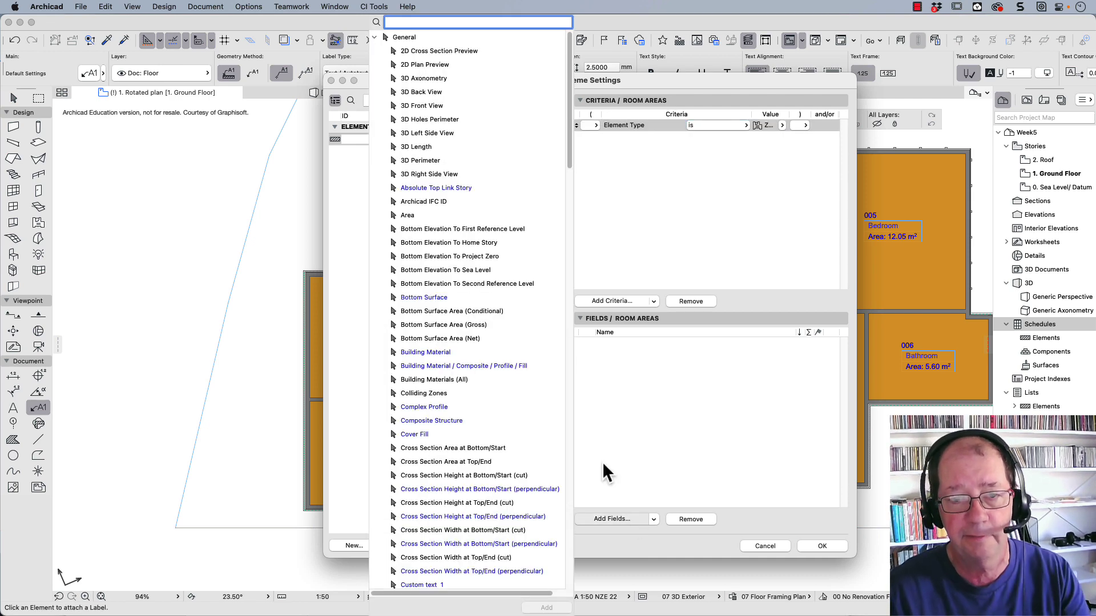
scroll(466, 110, "down", 10)
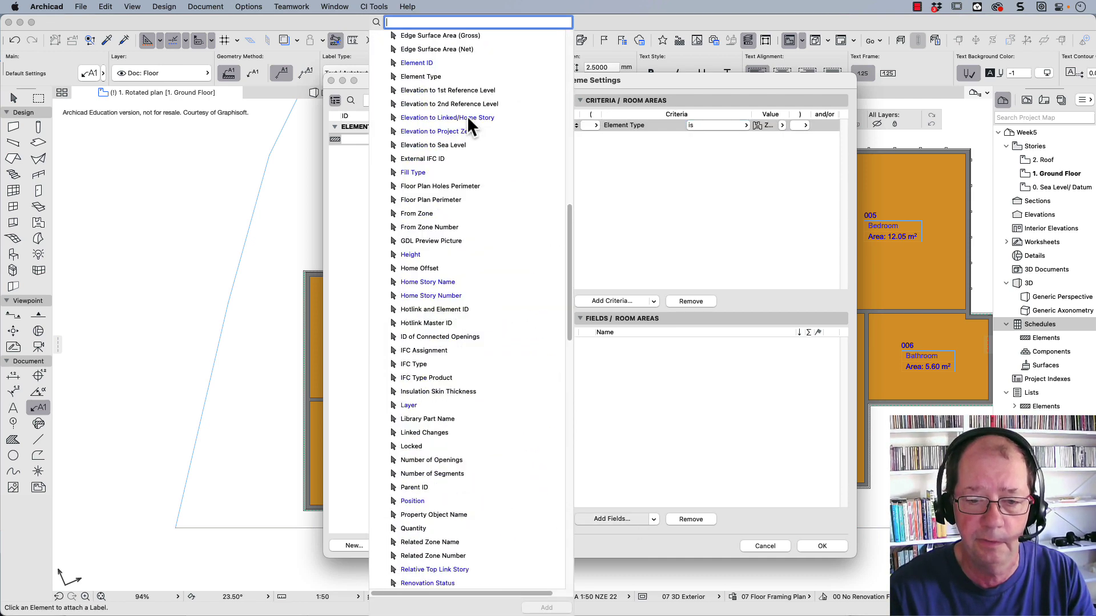
scroll(467, 117, "down", 10)
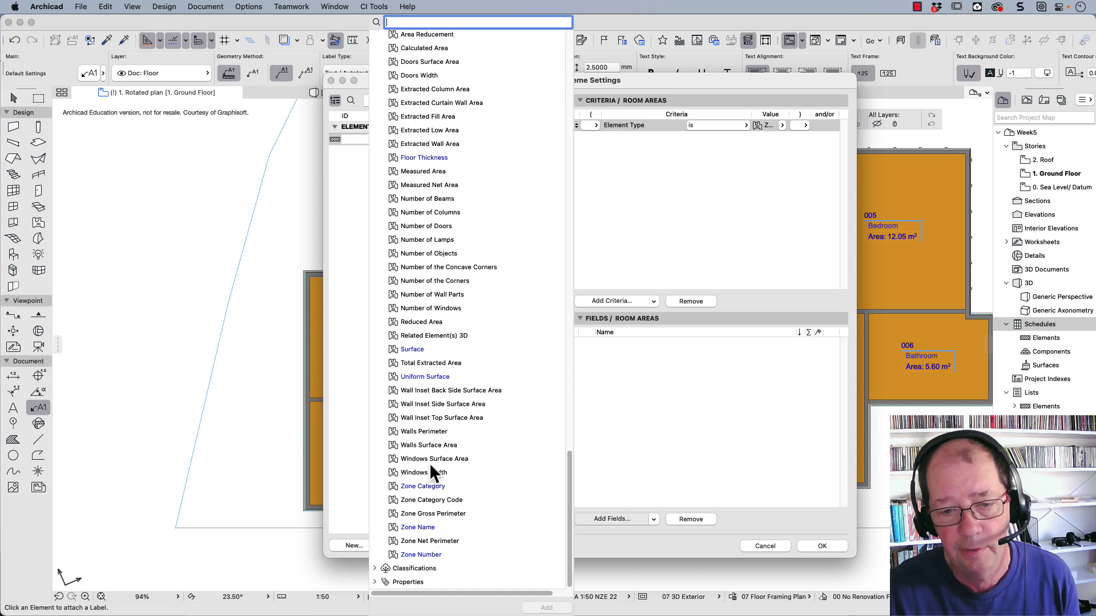
left_click(423, 554)
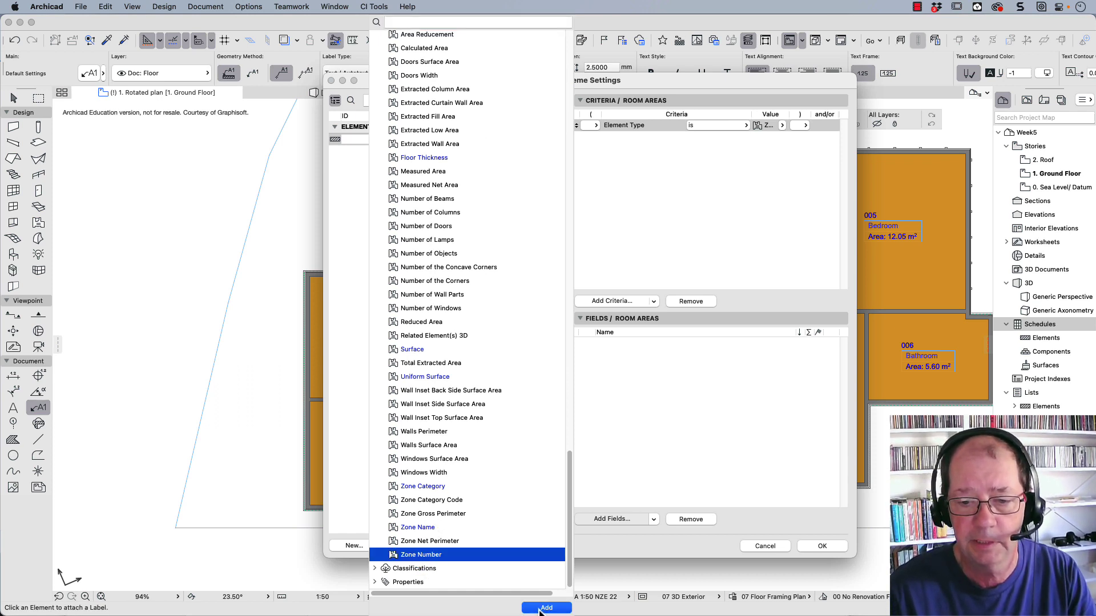
left_click(540, 608)
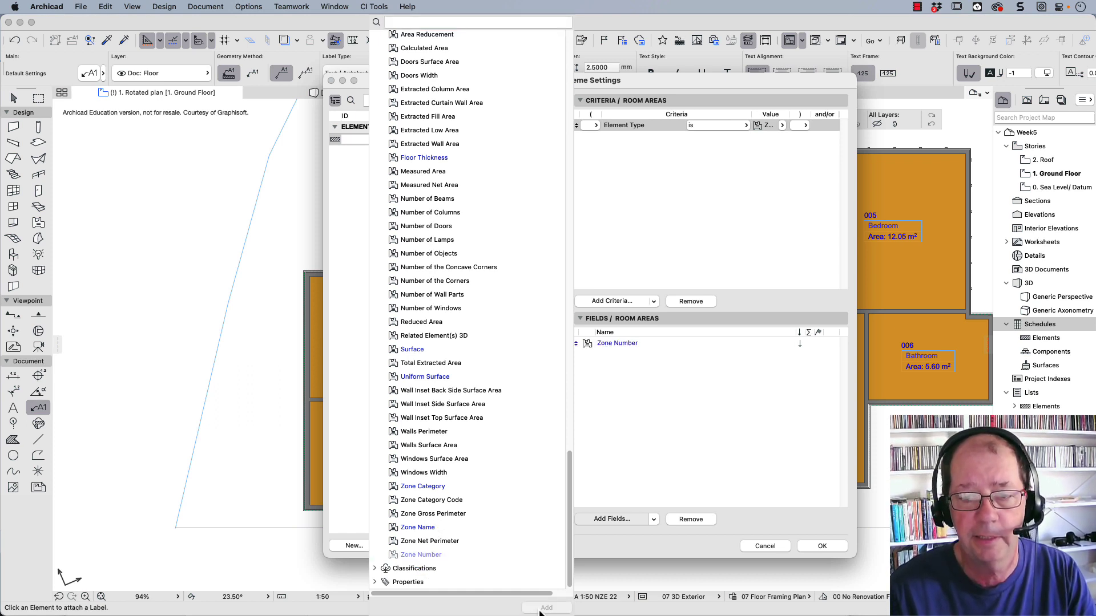
left_click(407, 526)
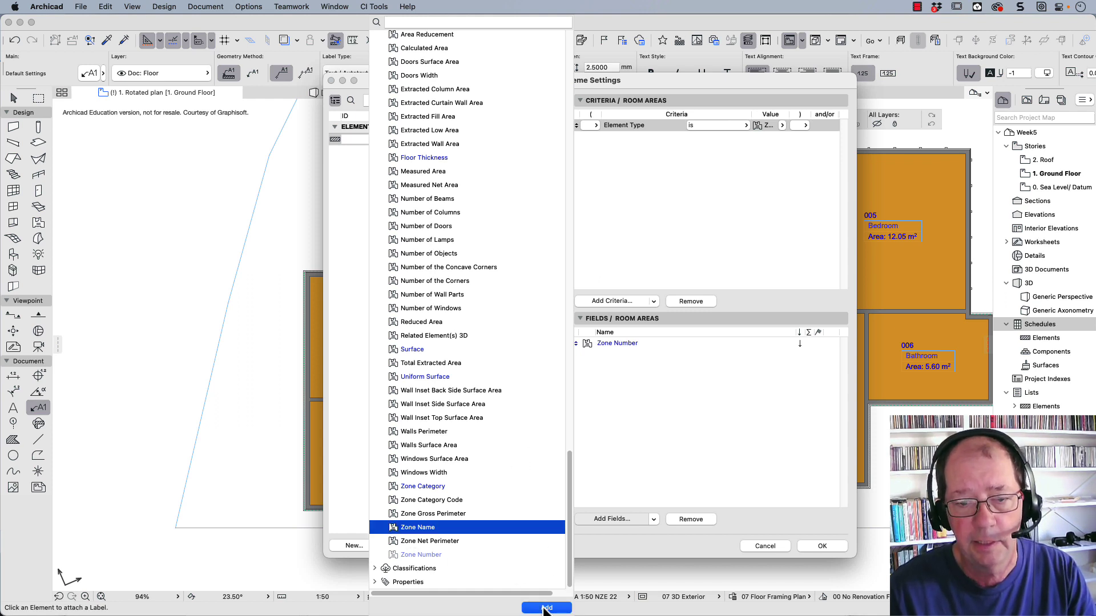
left_click(546, 609)
Step: Search 'area' to add the Calculated Area field, then confirm the schedule settings
left_click(410, 22)
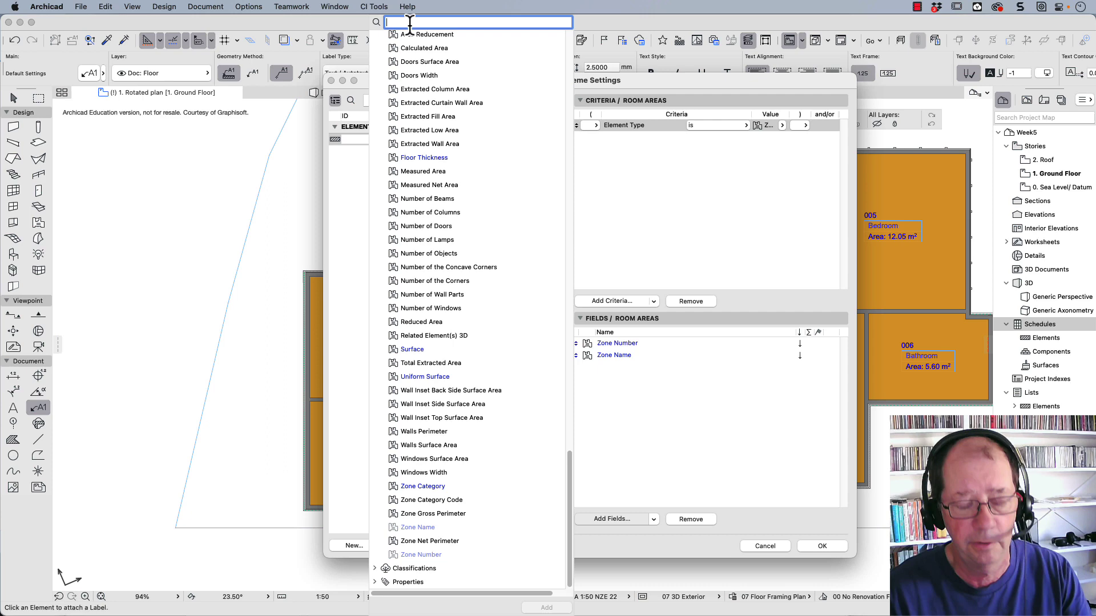
type("area")
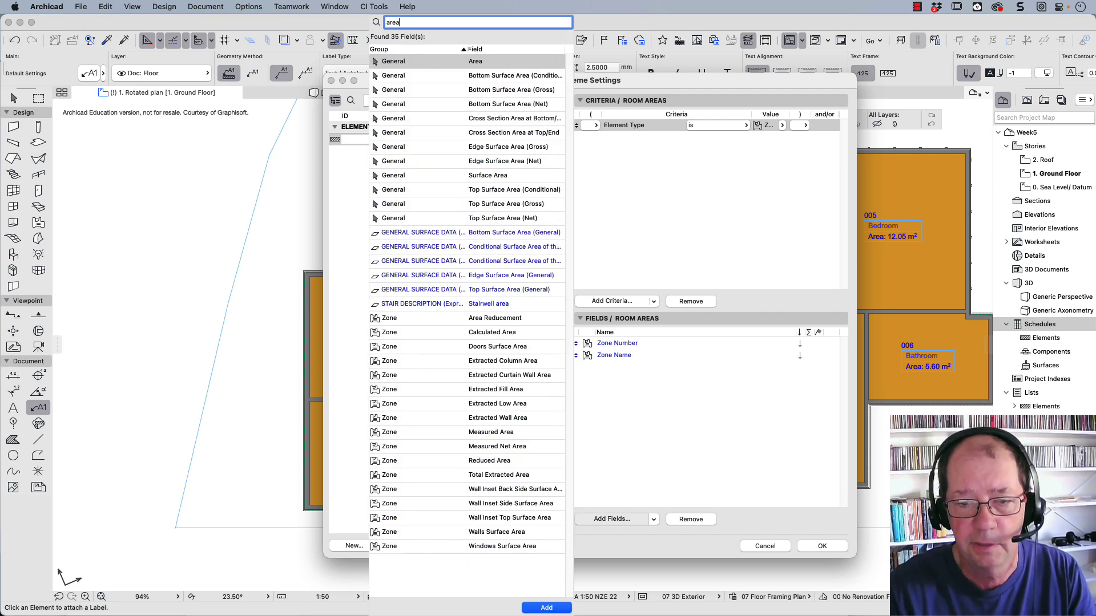
left_click(489, 331)
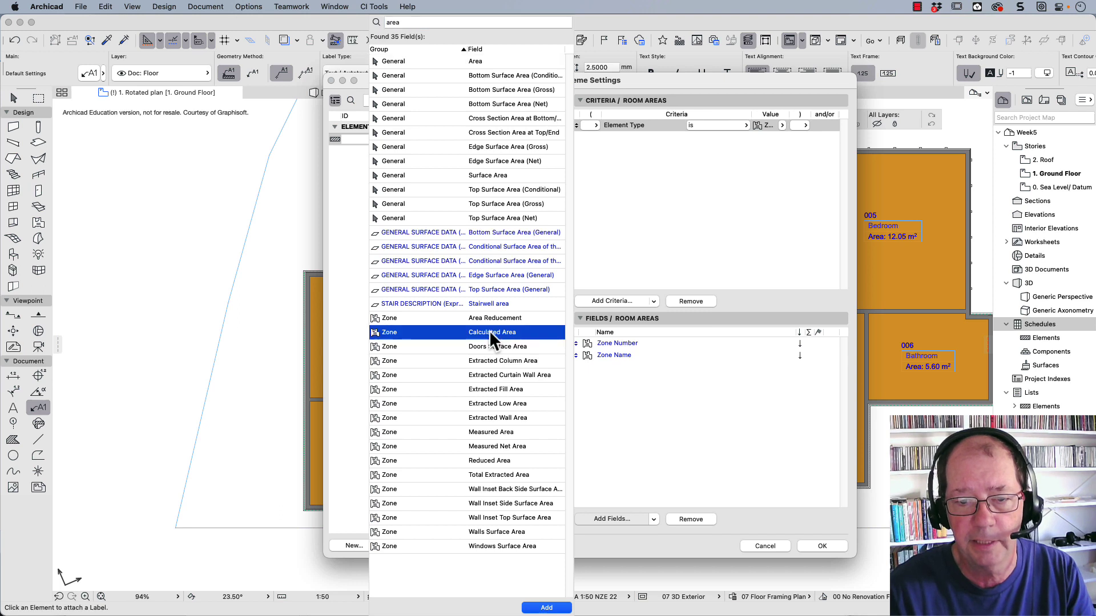
double_click(489, 333)
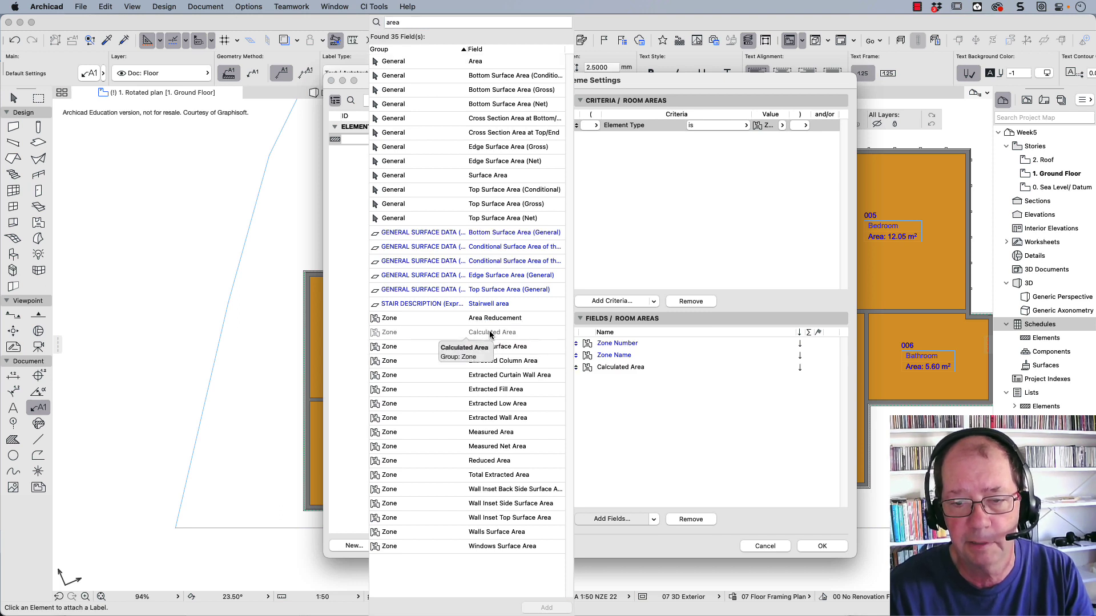
left_click(617, 371)
left_click(613, 342)
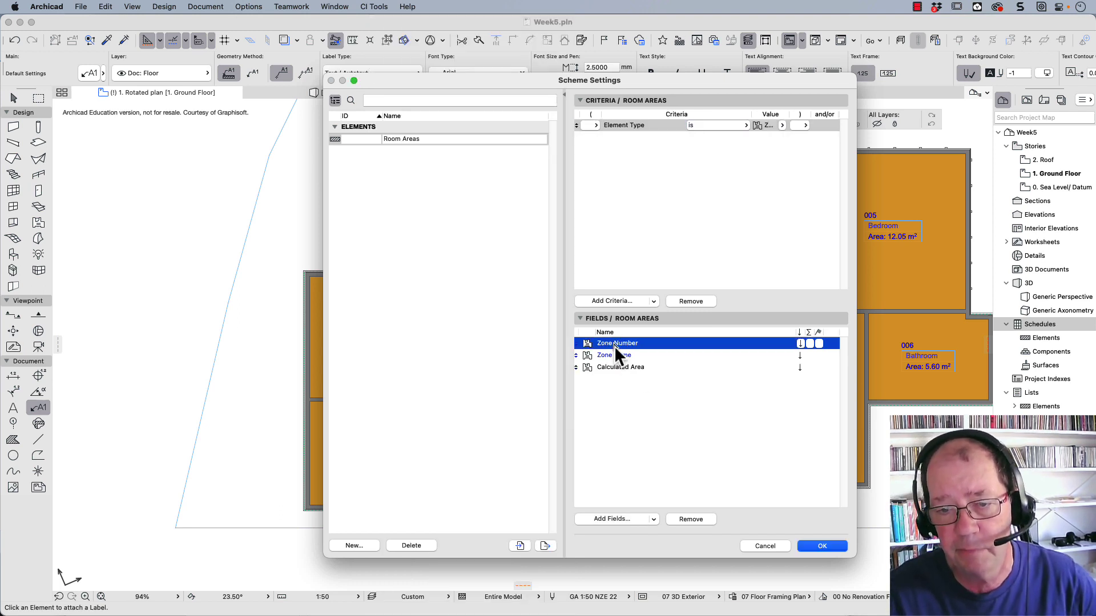
left_click(614, 353)
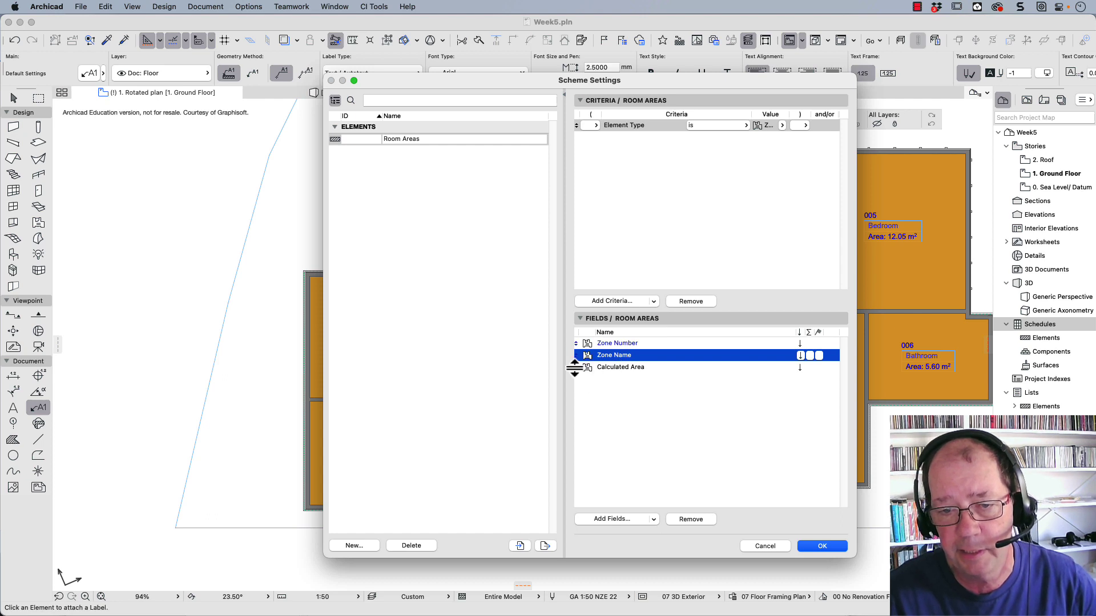
mouse_move(577, 368)
left_mouse_down()
mouse_move(580, 346)
mouse_move(577, 369)
left_mouse_up()
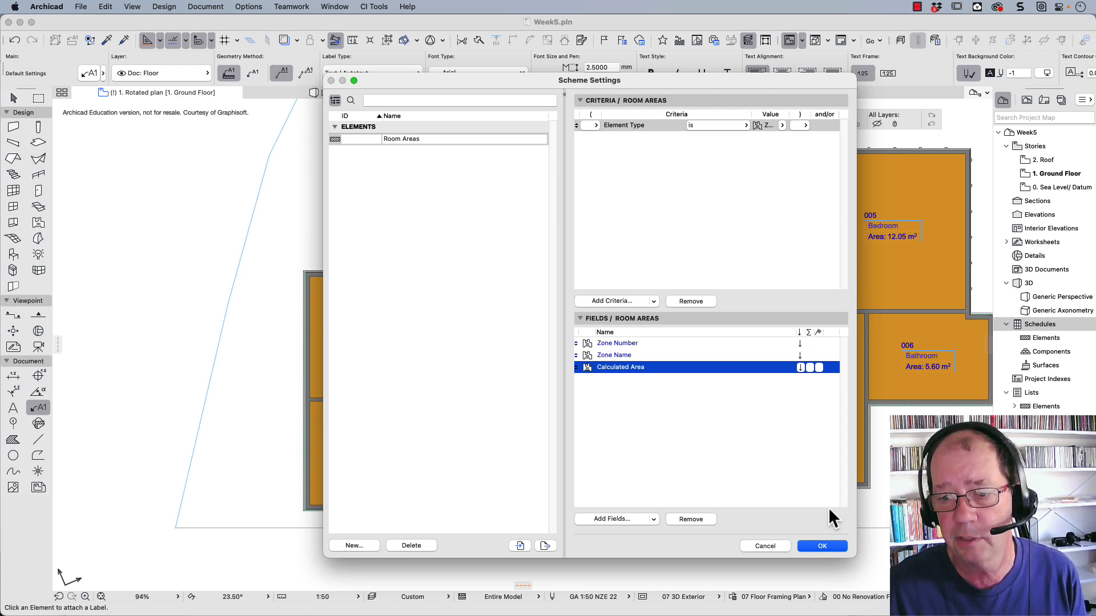
left_click(823, 546)
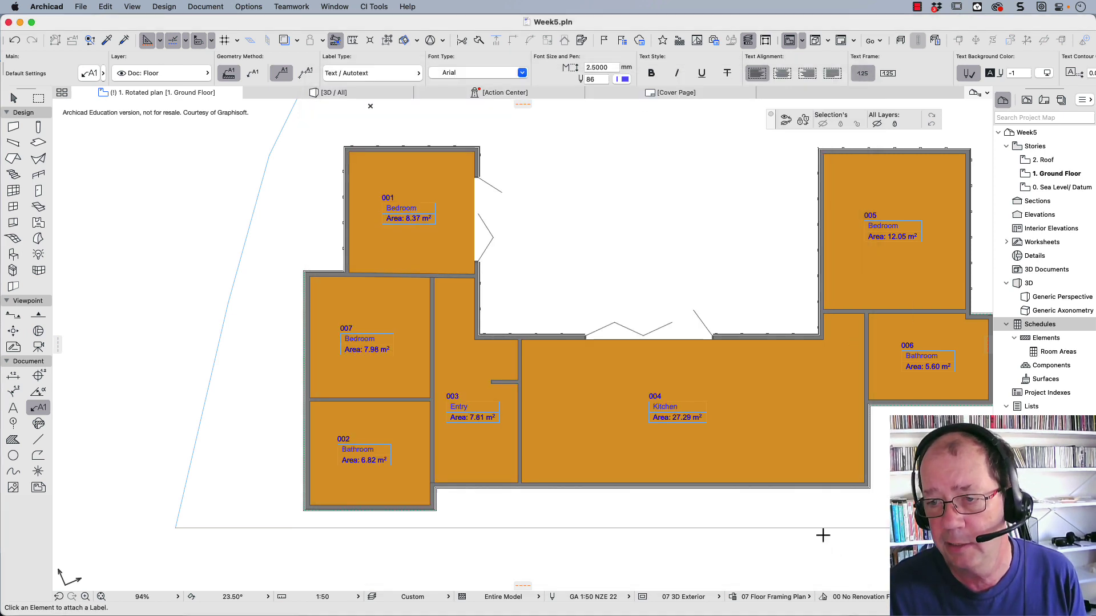
Step: Open the Room Areas schedule and shorten its headers to Number, Name and Area
left_click(1057, 352)
double_click(1058, 354)
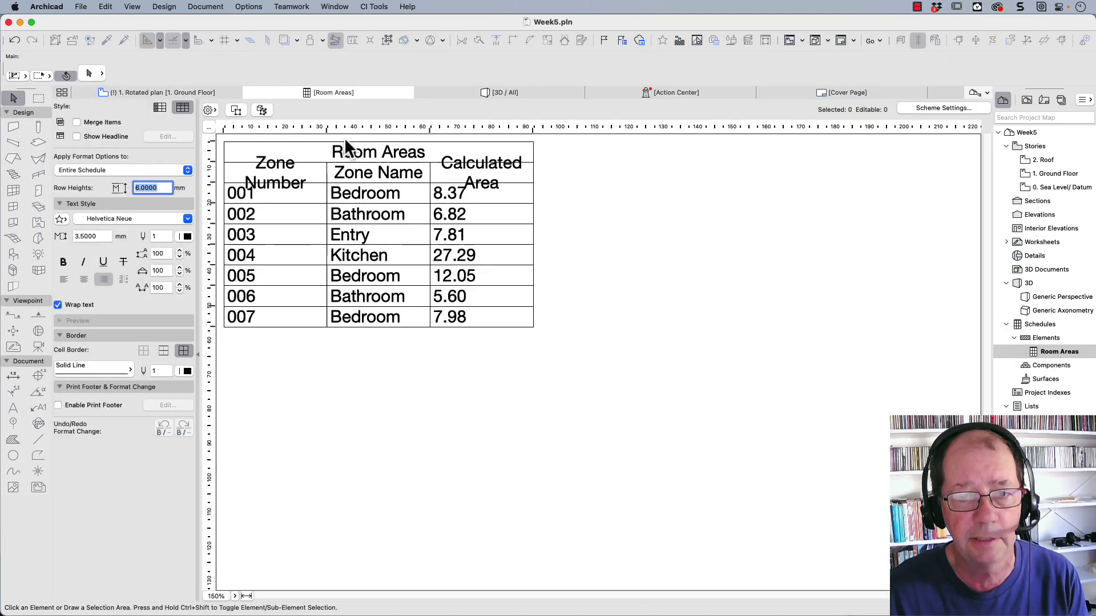
left_click(284, 186)
double_click(282, 177)
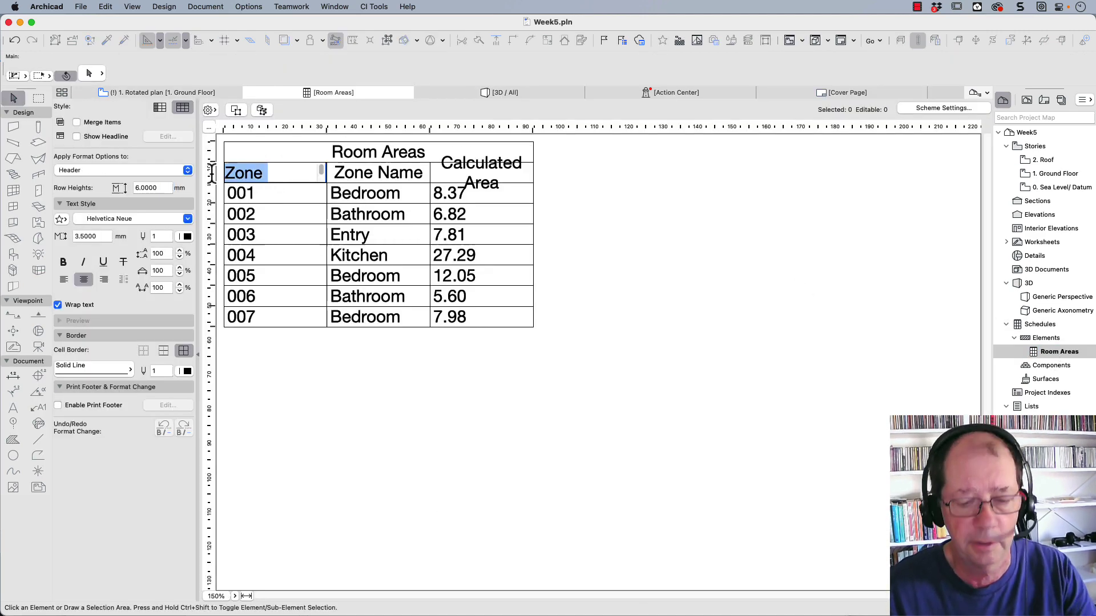
key("BackSpace")
left_click(340, 173)
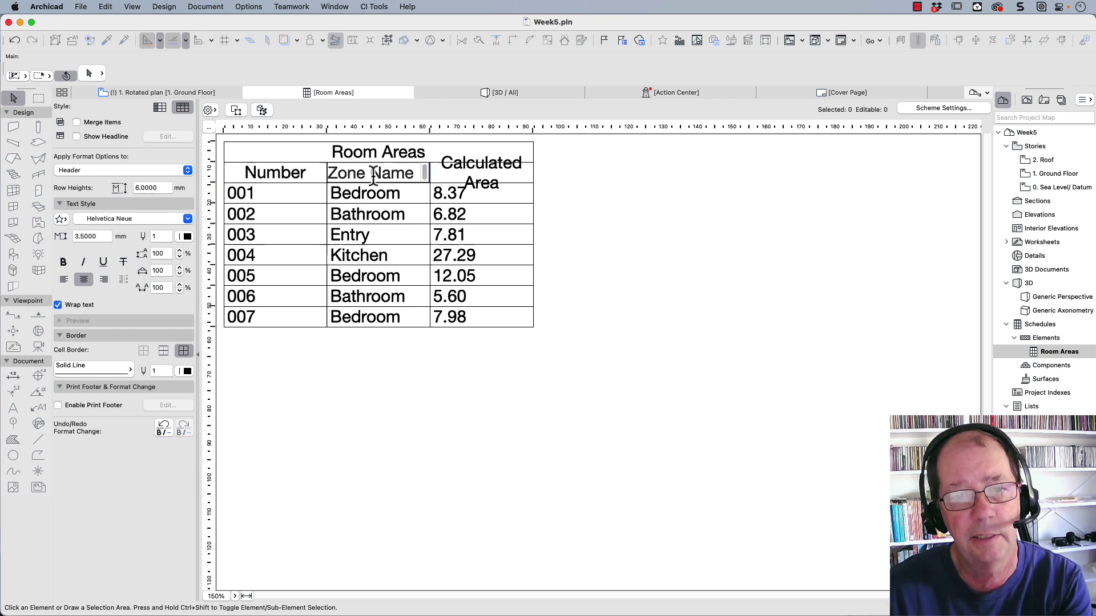
left_click(367, 174)
double_click(367, 174)
key("BackSpace")
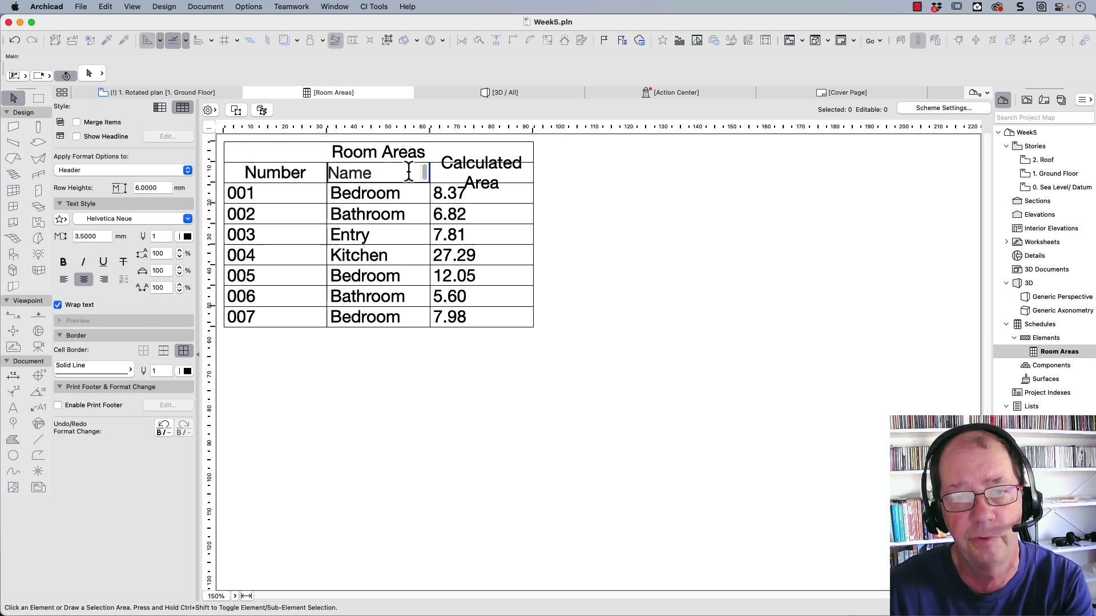
left_click(448, 171)
left_click_drag(515, 173, 391, 171)
key("BackSpace")
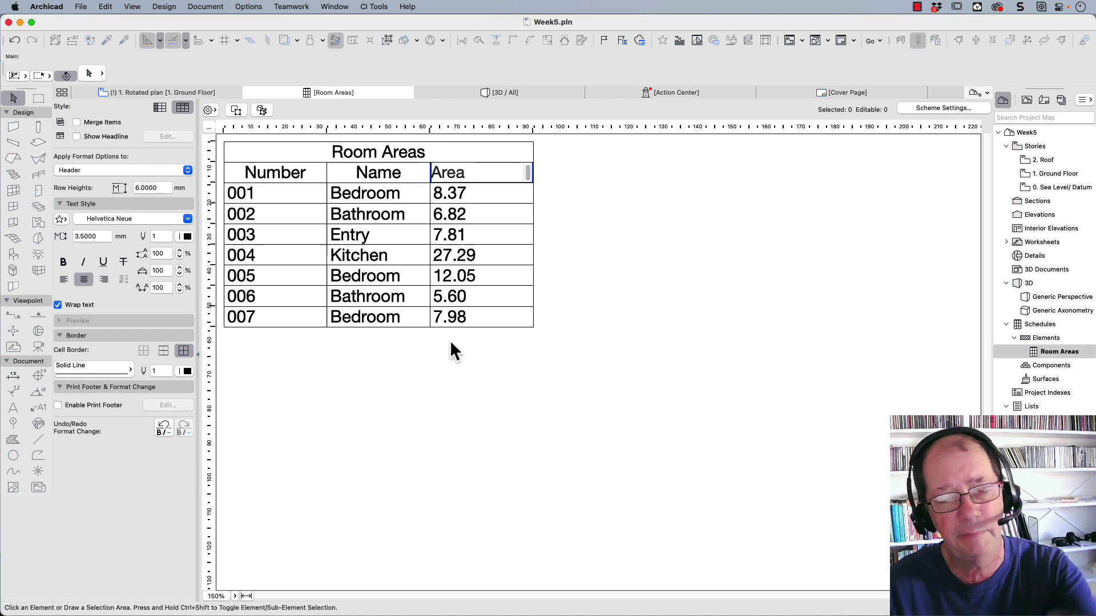
Step: In Scheme Settings, sum the Calculated Area field to show a 75.92 m² total
right_click(1041, 352)
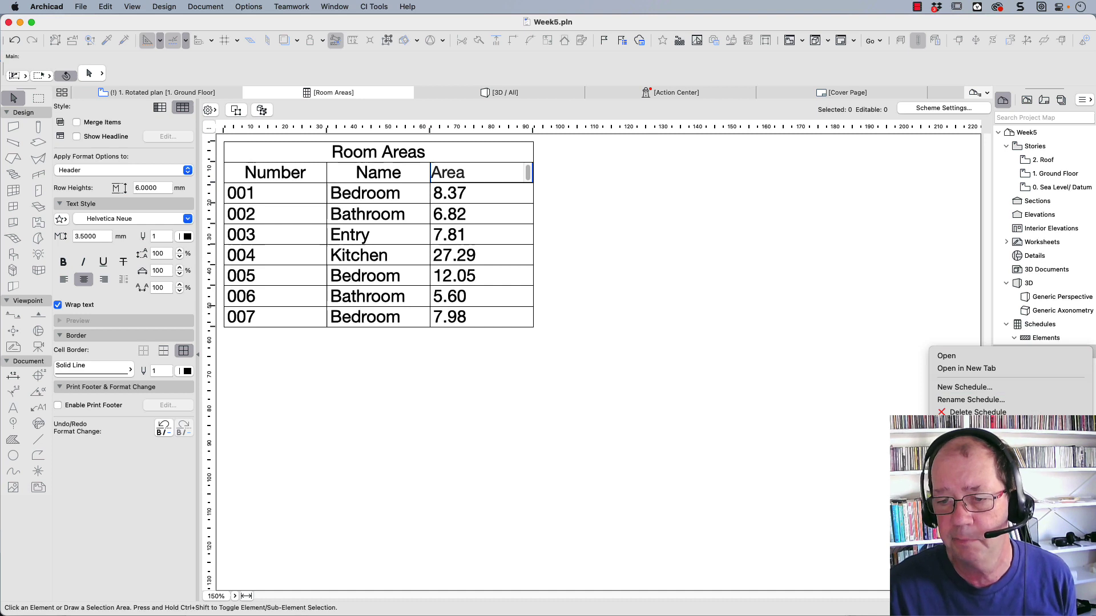
left_click(970, 438)
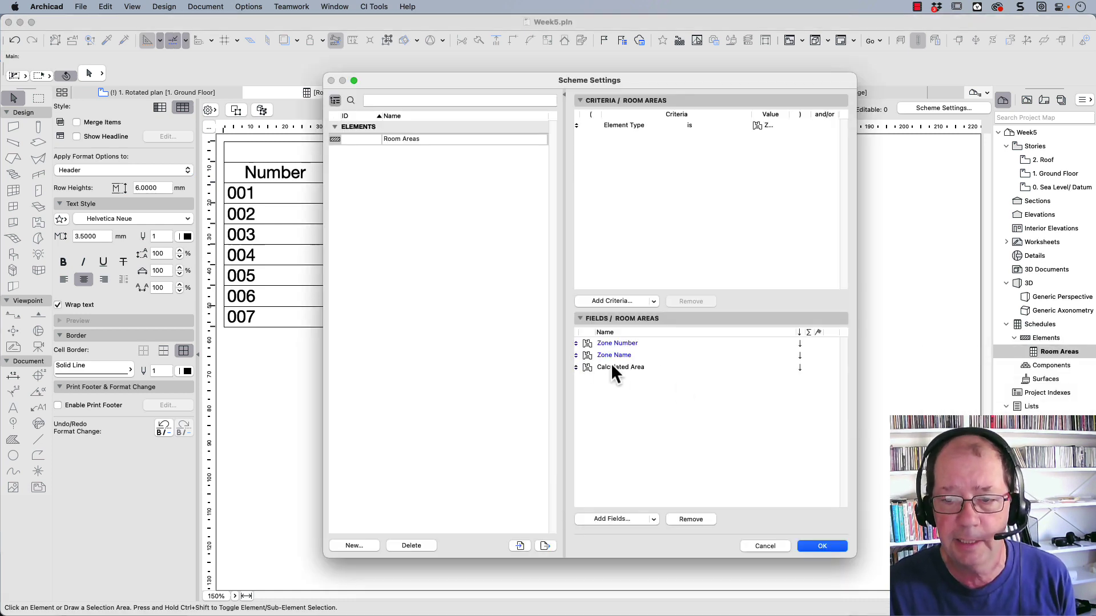
left_click(643, 369)
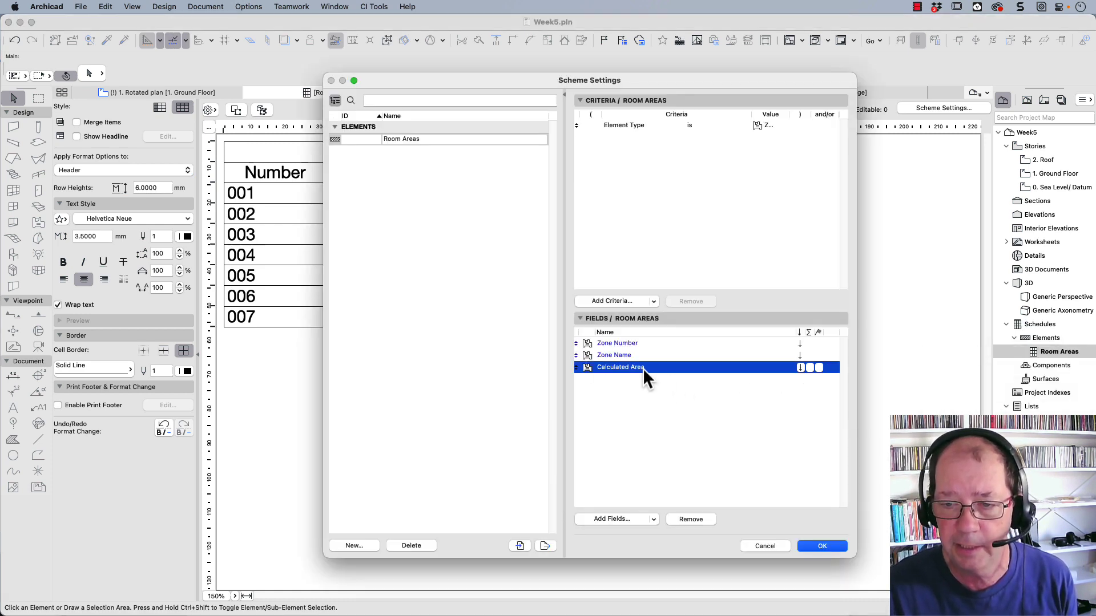
left_click(811, 368)
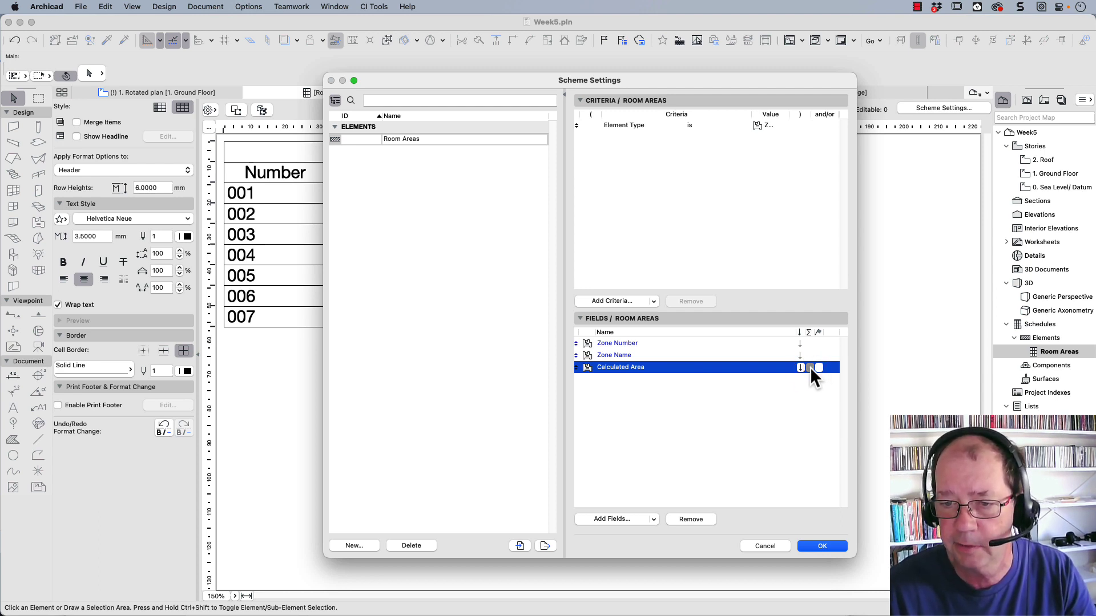
left_click(822, 546)
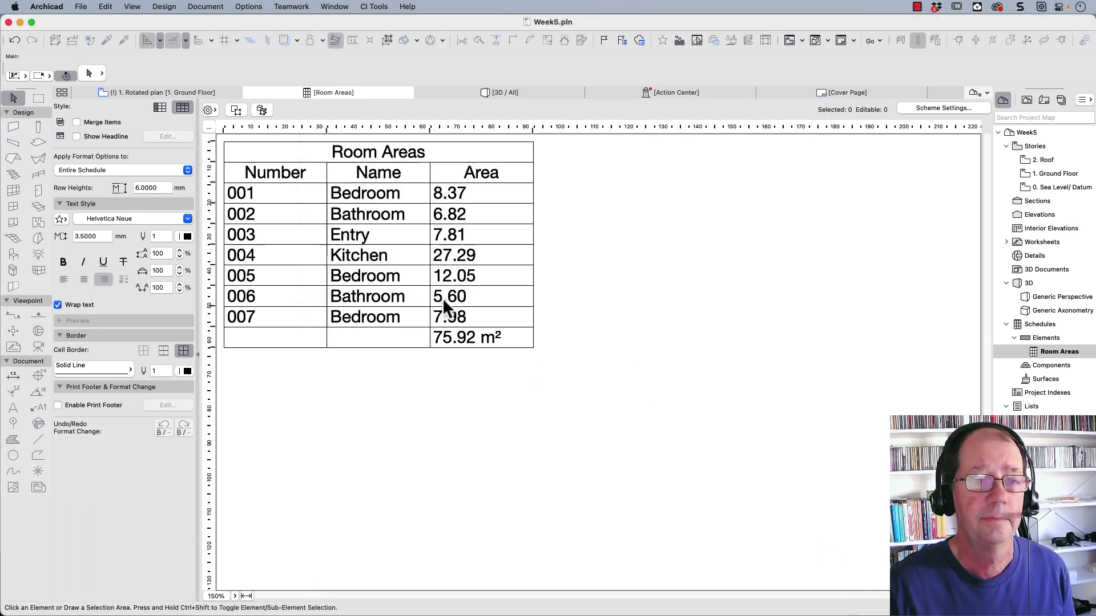
Step: Make the Room Areas title bold in Arial Narrow
double_click(355, 151)
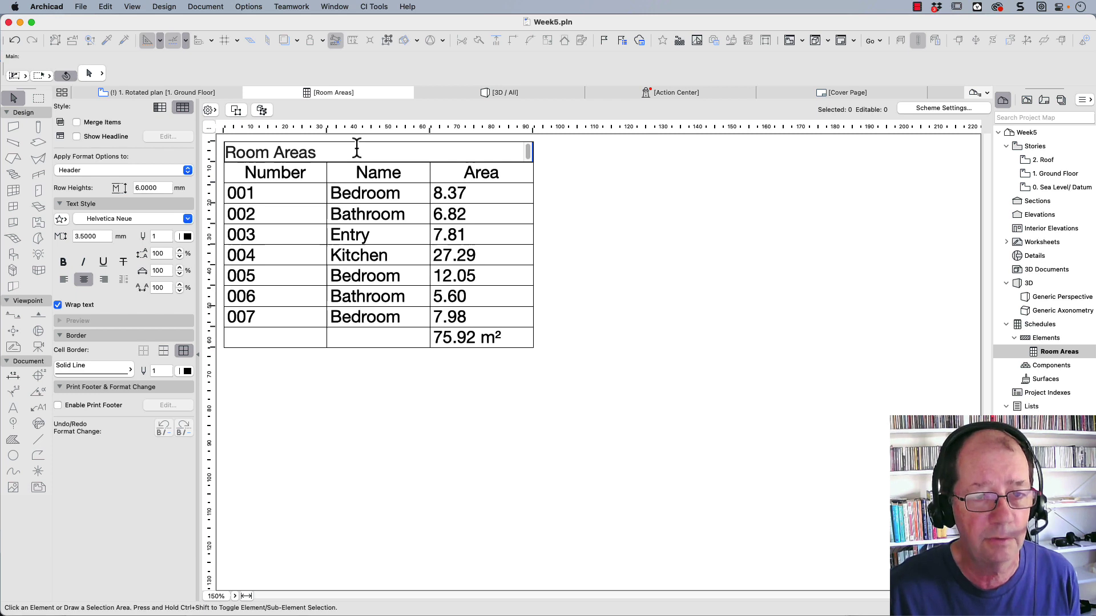
left_click_drag(338, 149, 183, 140)
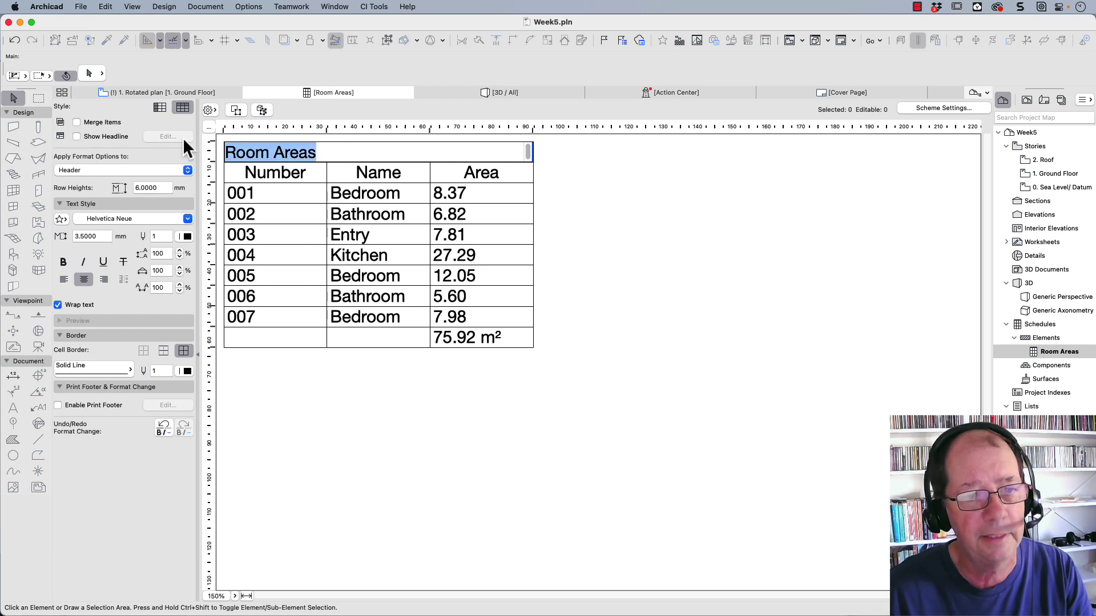
left_click(97, 236)
left_click(63, 263)
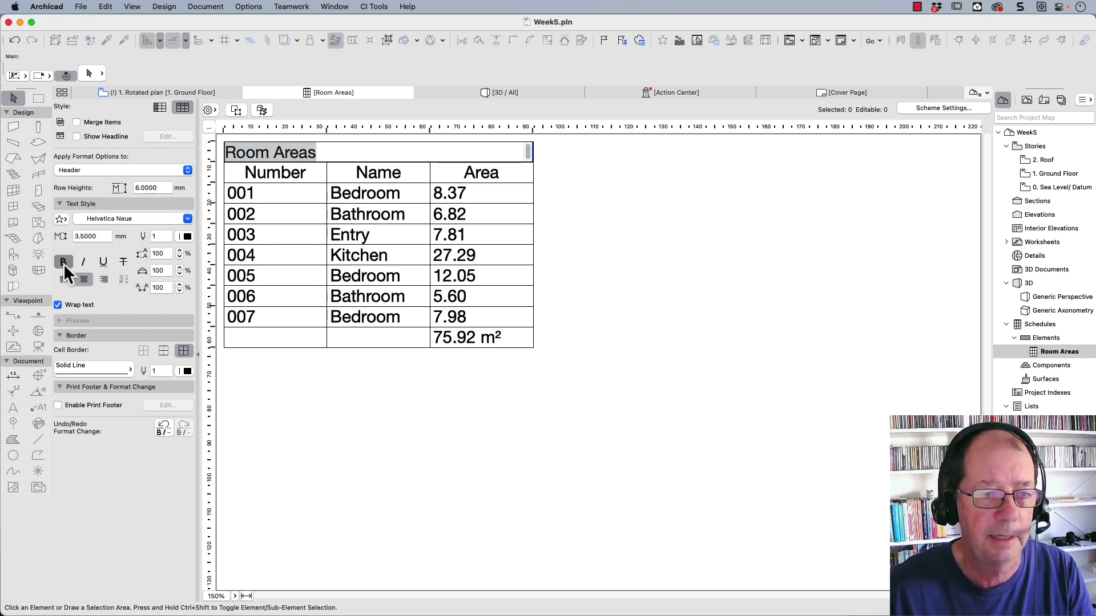
left_click(125, 218)
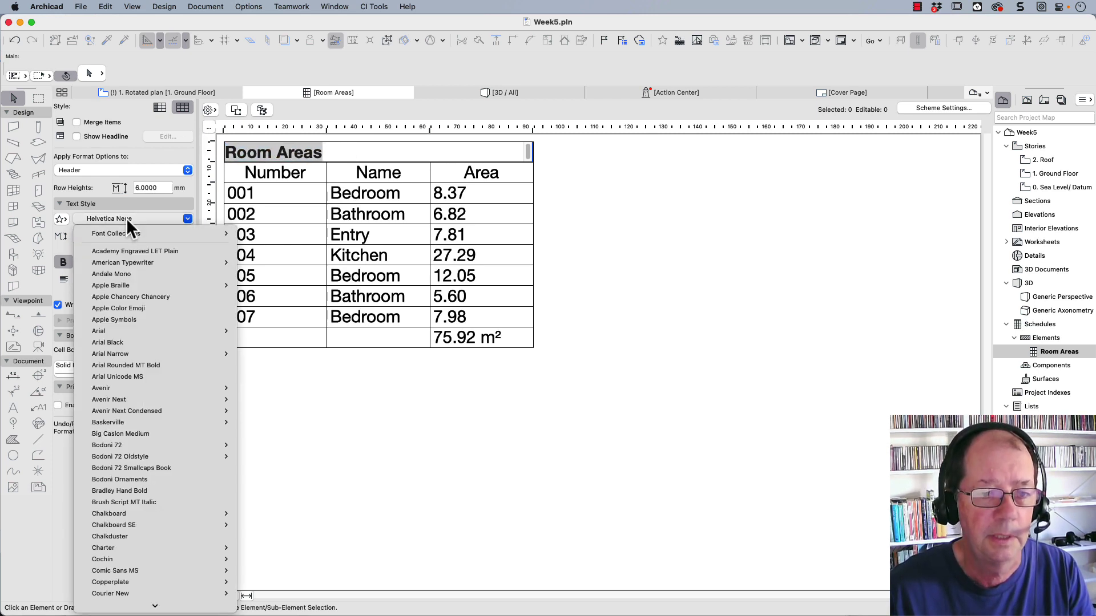
left_click(128, 354)
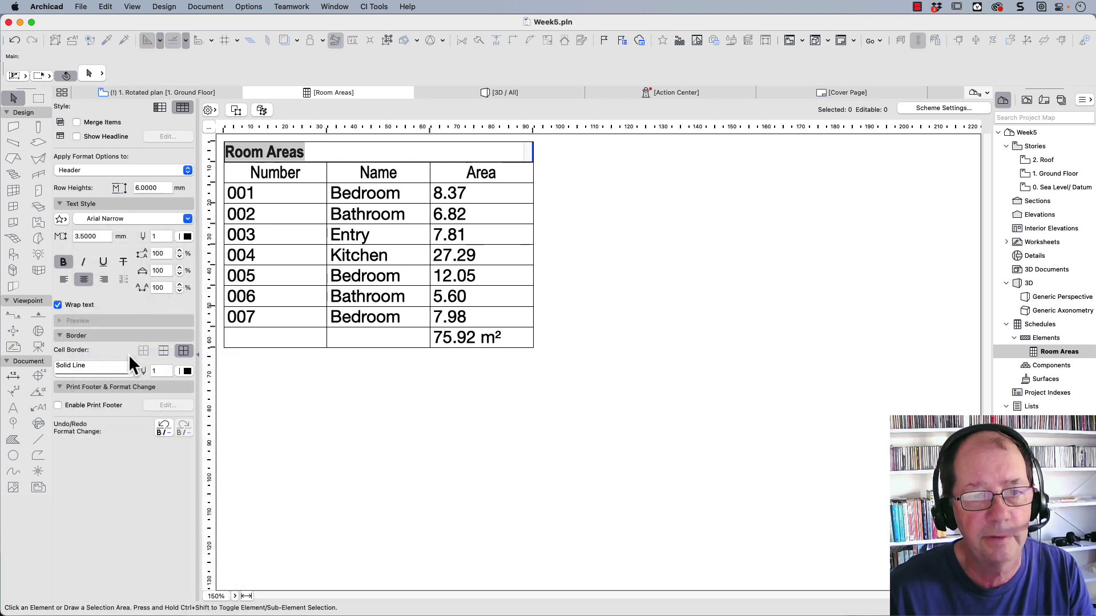
left_click(239, 177)
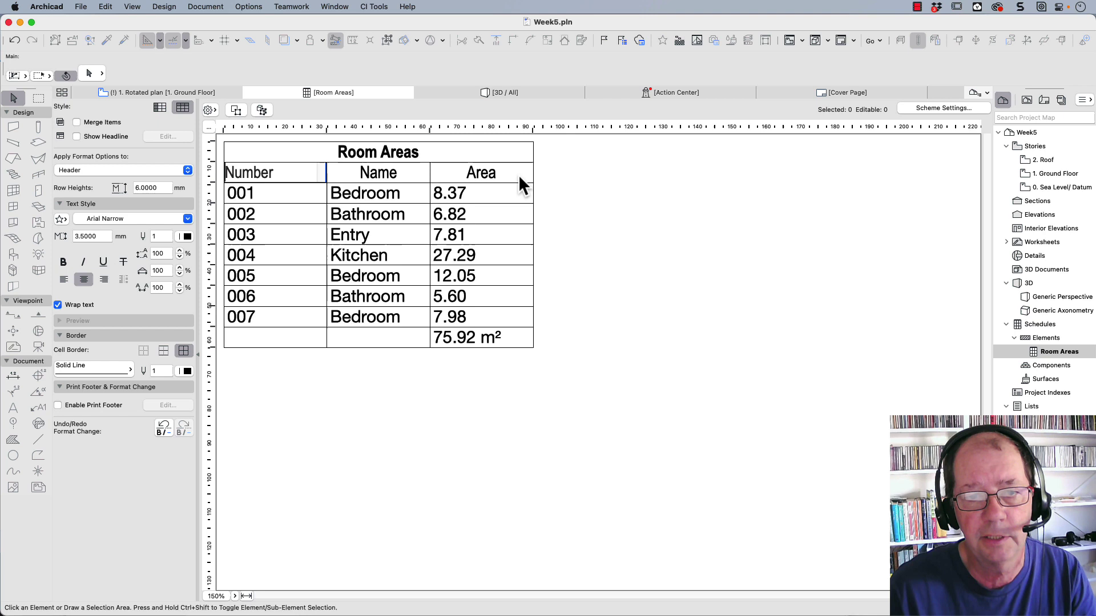
Step: Set the three header cells to 3 mm text size
left_click(442, 172, "shift")
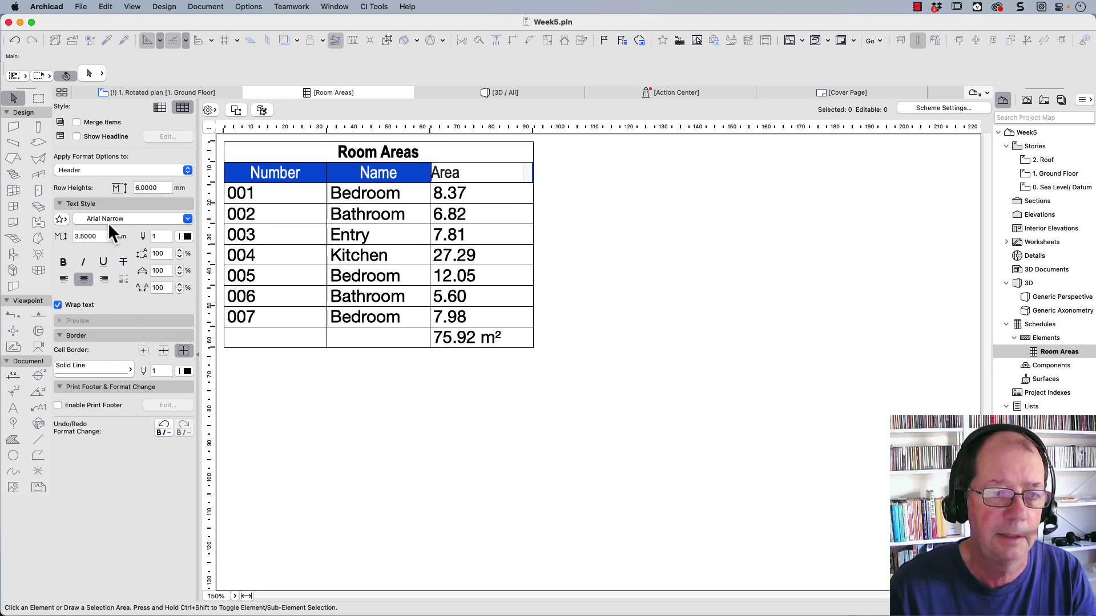
left_click(80, 237)
type("3")
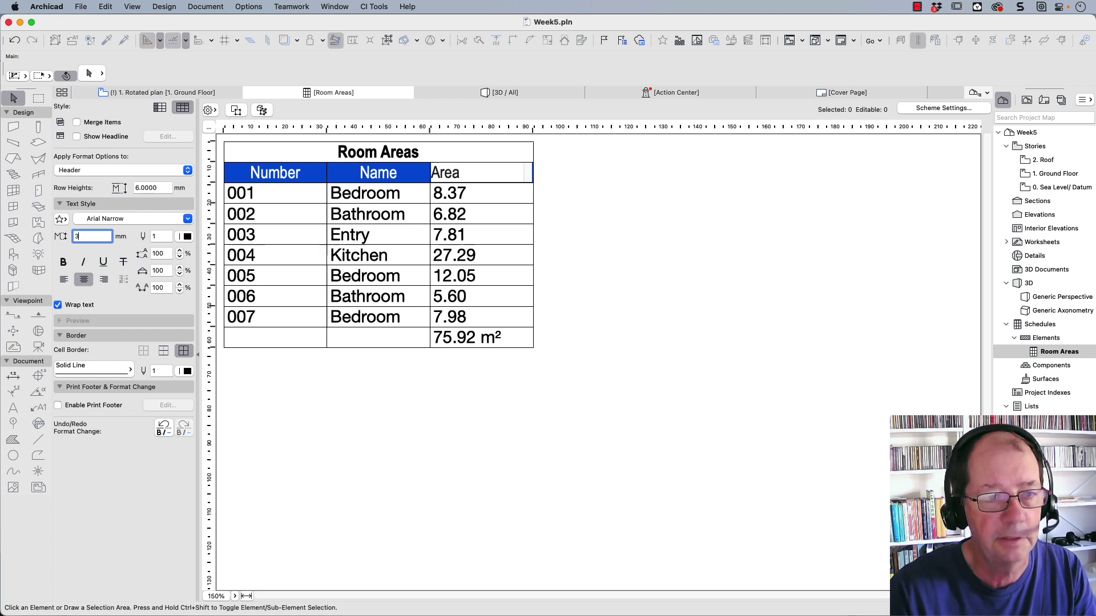
key("Tab")
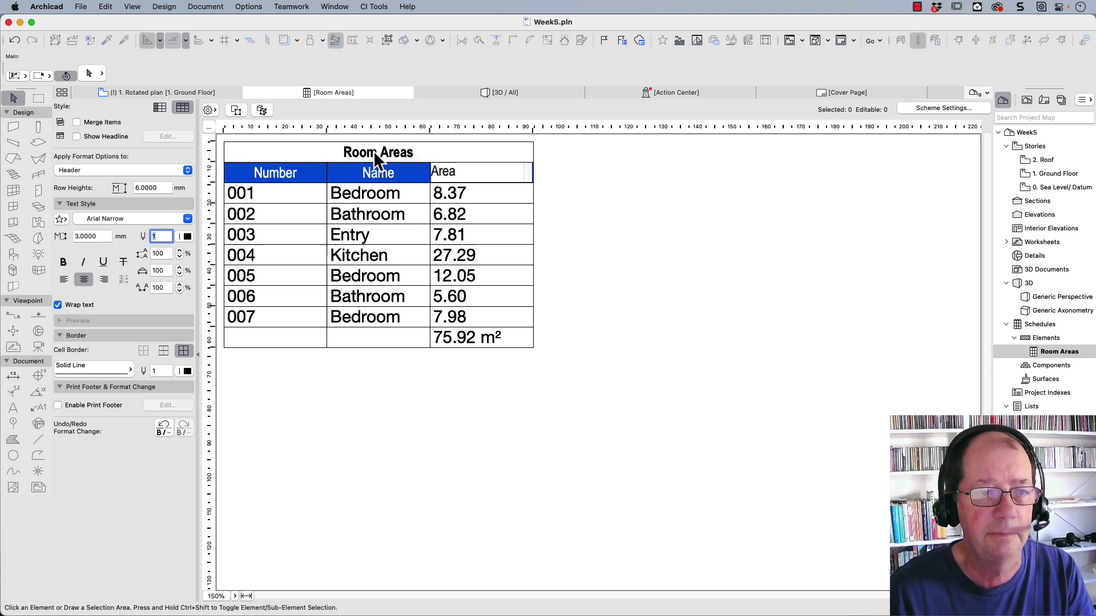
left_click(177, 169)
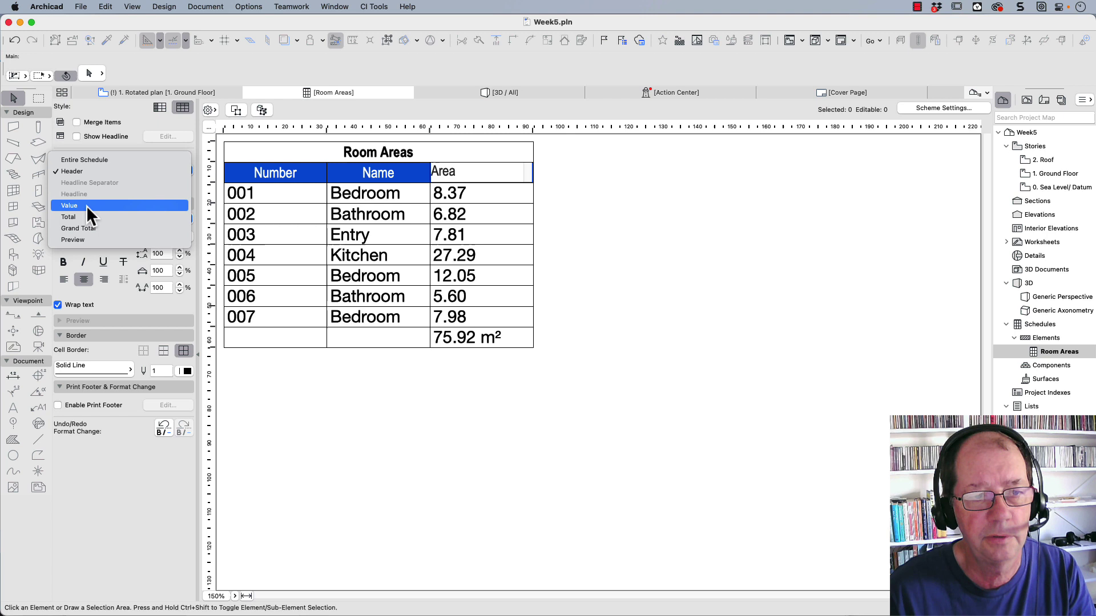
left_click(387, 196)
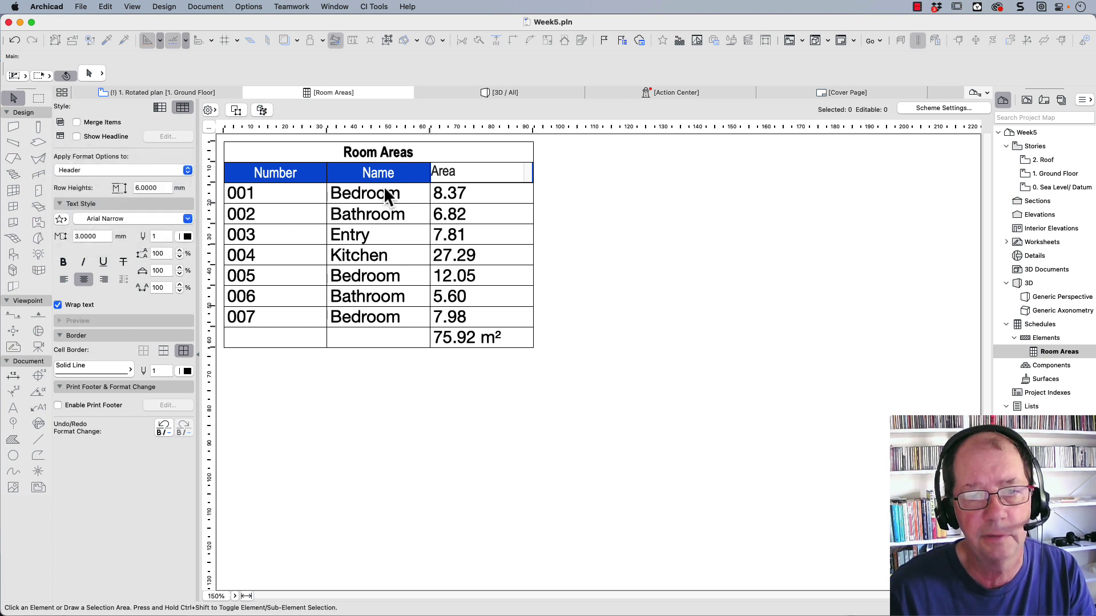
Step: Reduce the Area value cells from 3.5 to 3 mm text size
left_click(447, 196)
left_click(125, 169)
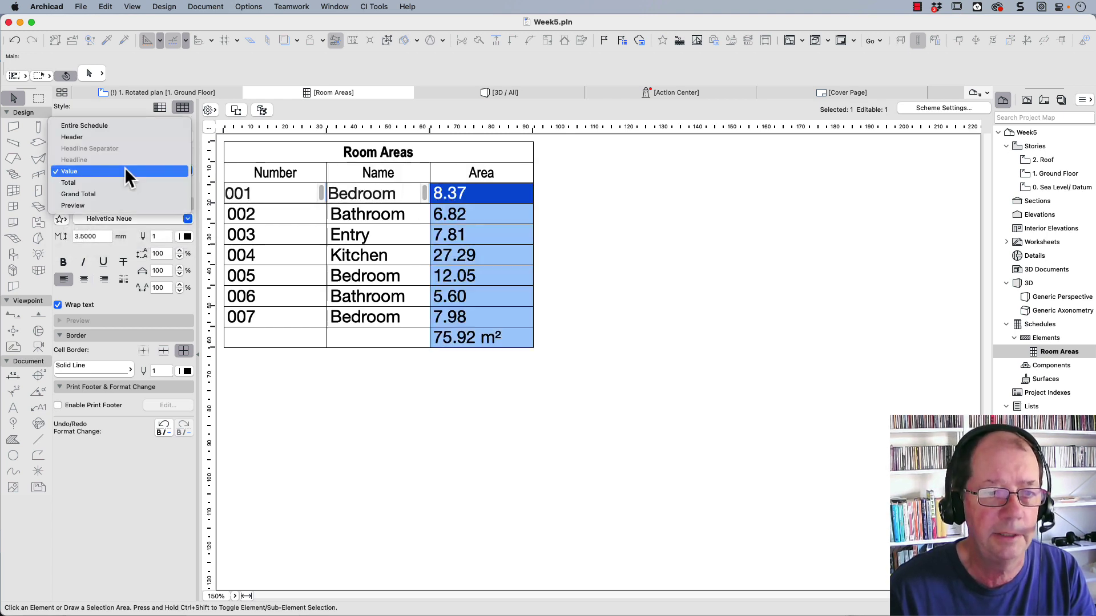
left_click(126, 171)
left_click_drag(109, 237, 44, 234)
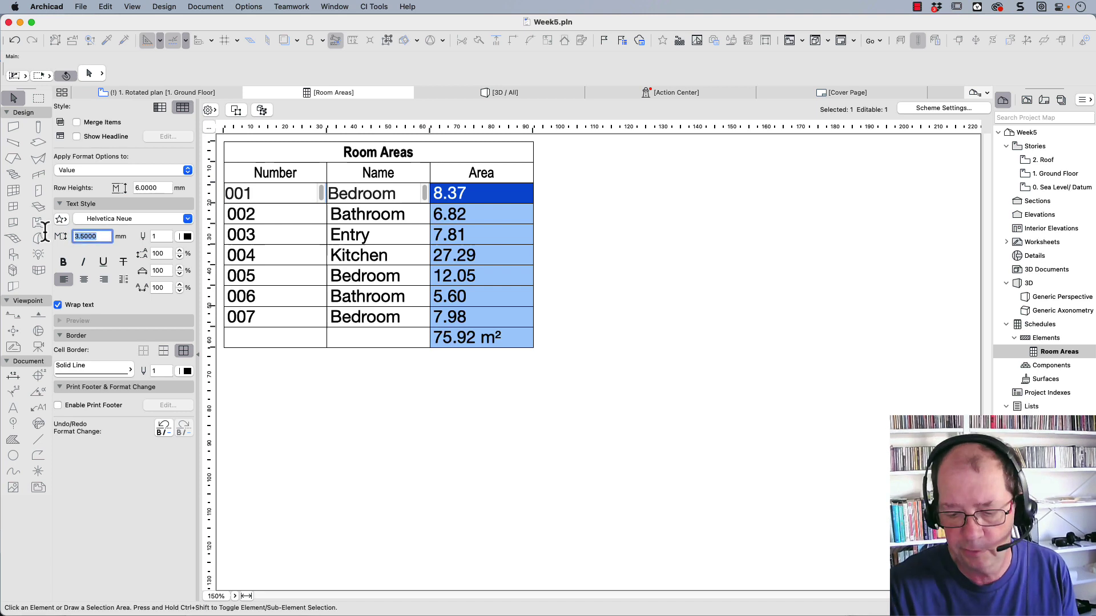
type("3")
key("Tab")
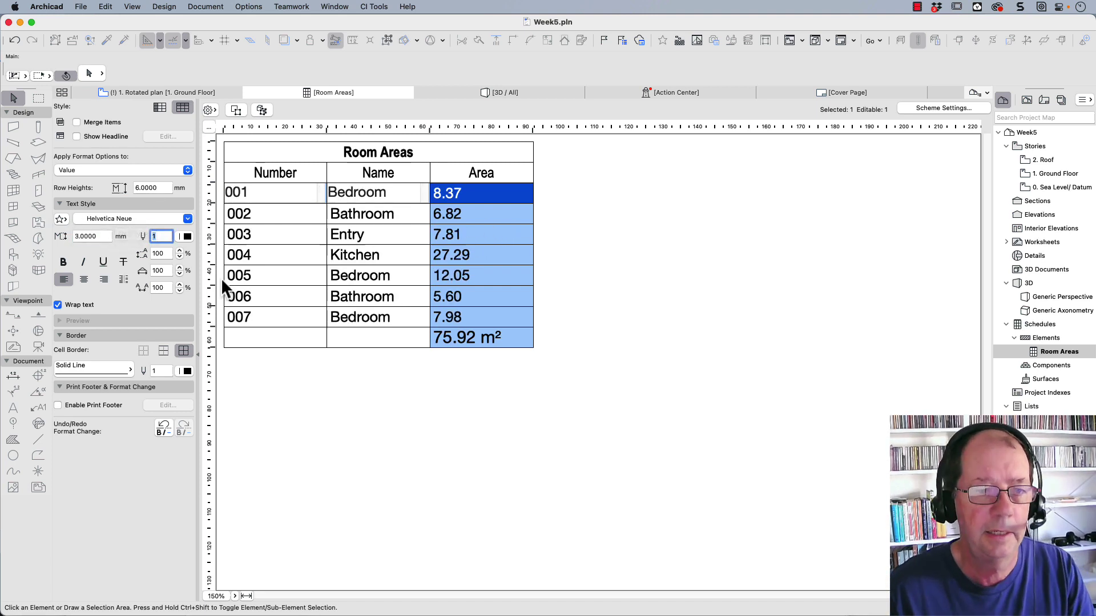
Step: Set the 75.92 m² grand total to 3 mm bold, then return to the Ground Floor plan
left_click(482, 337)
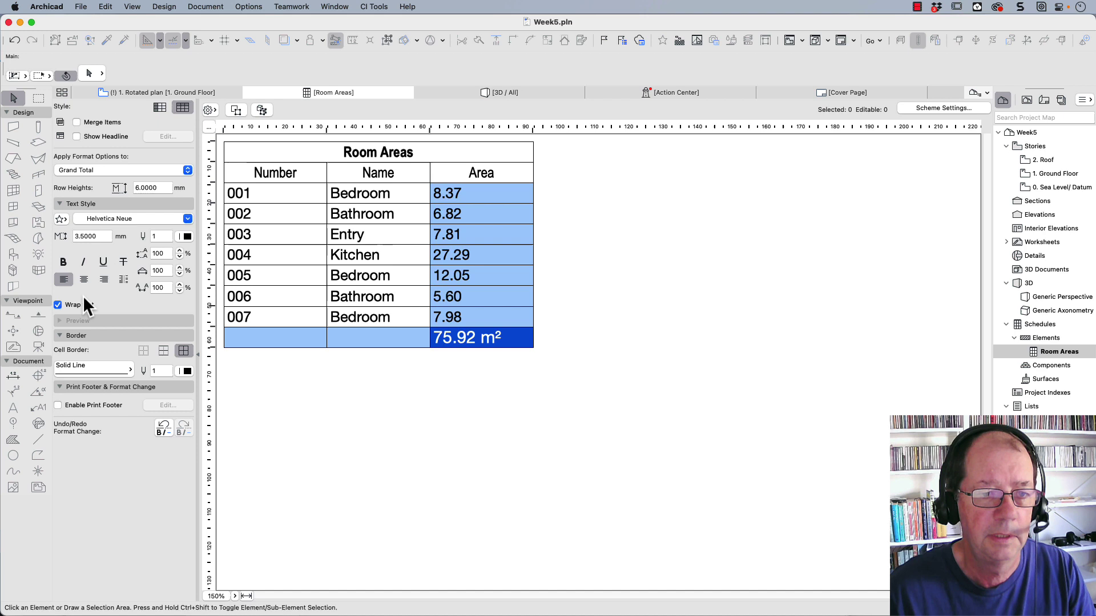
double_click(78, 237)
type("3")
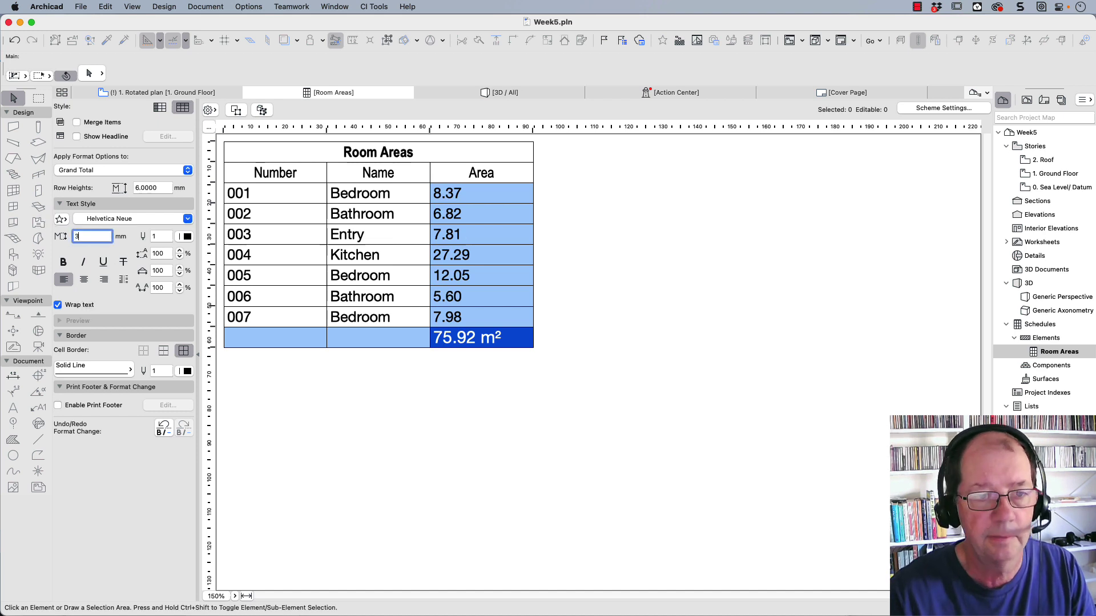
left_click(451, 317)
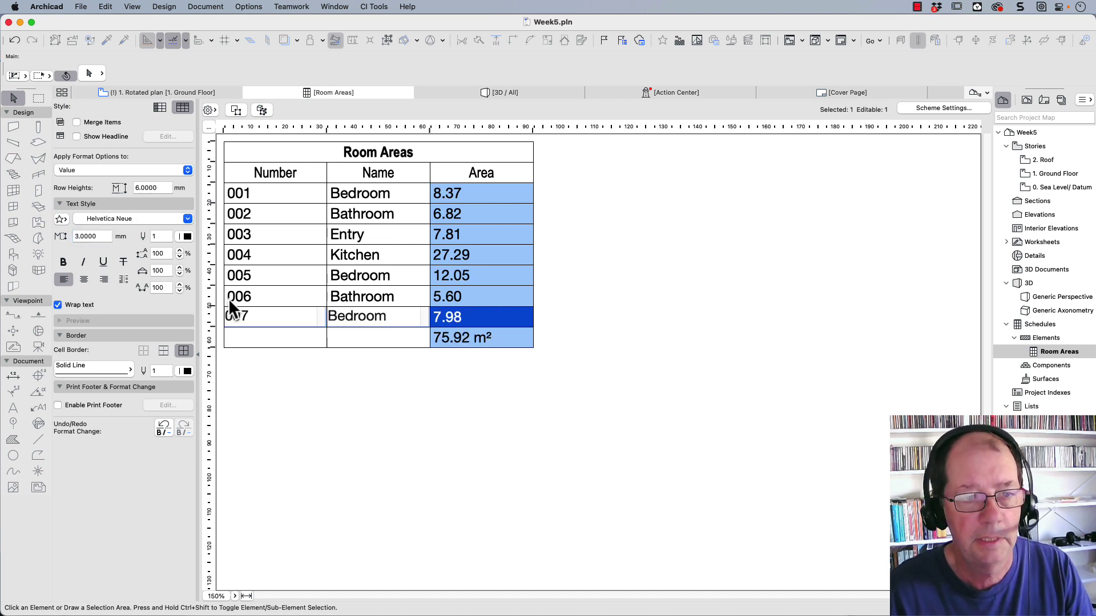
left_click(454, 344)
left_click(62, 262)
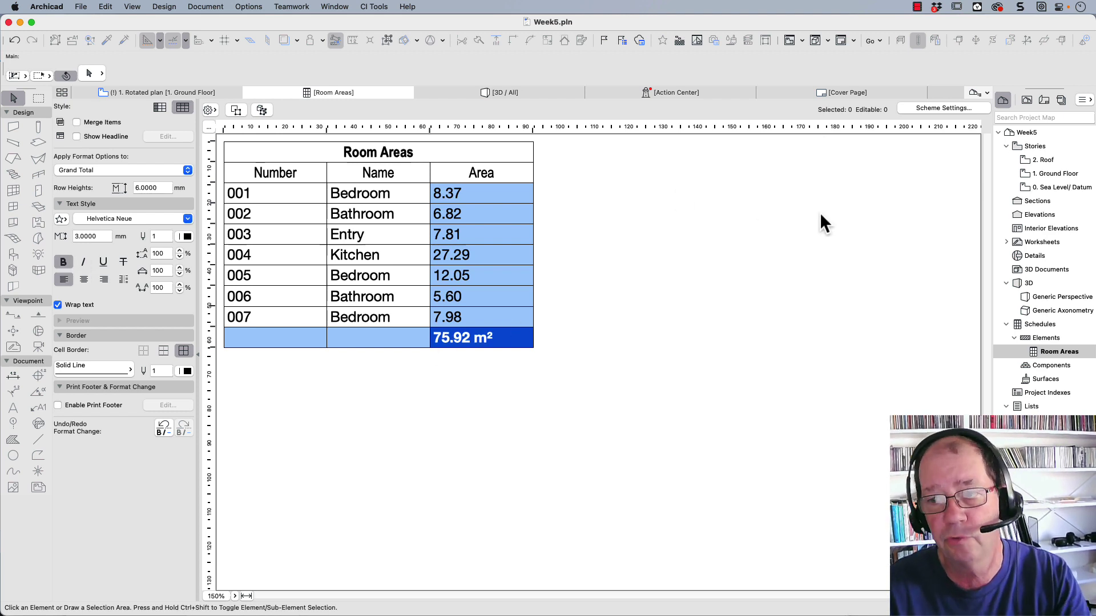
left_click(126, 91)
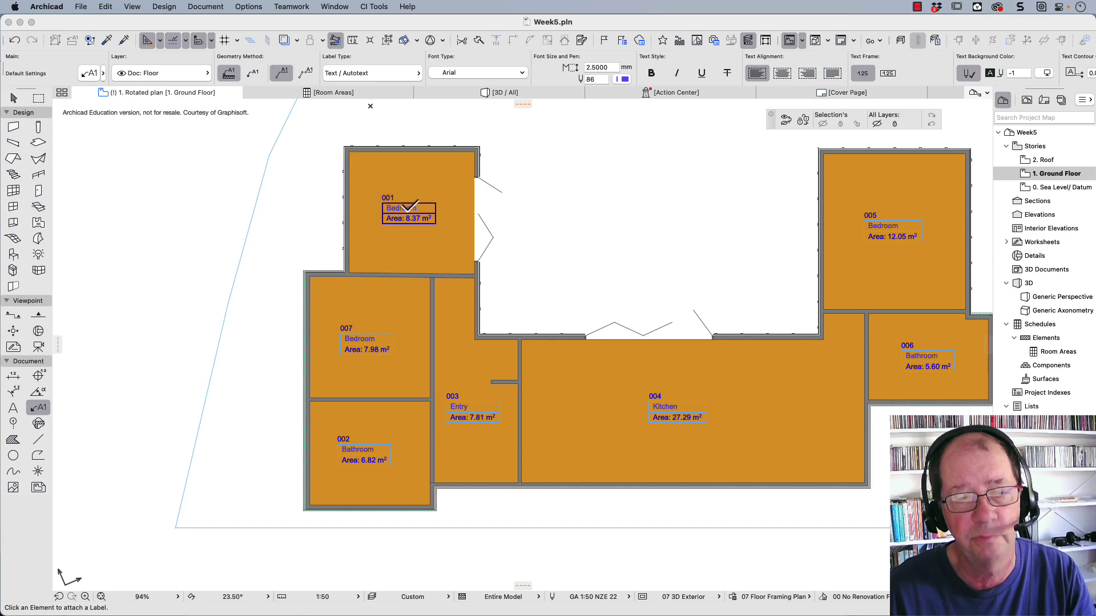
Step: Rename room 001 Bedroom 1, and renumber the last bedroom 002 named Bedroom 2
left_click(339, 95)
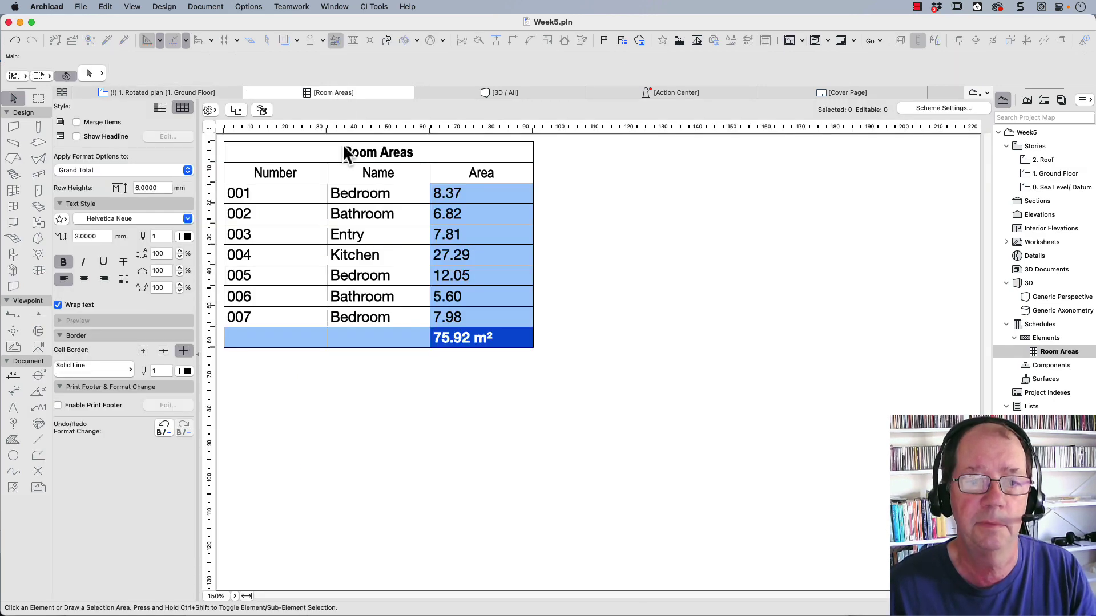
left_click(406, 194)
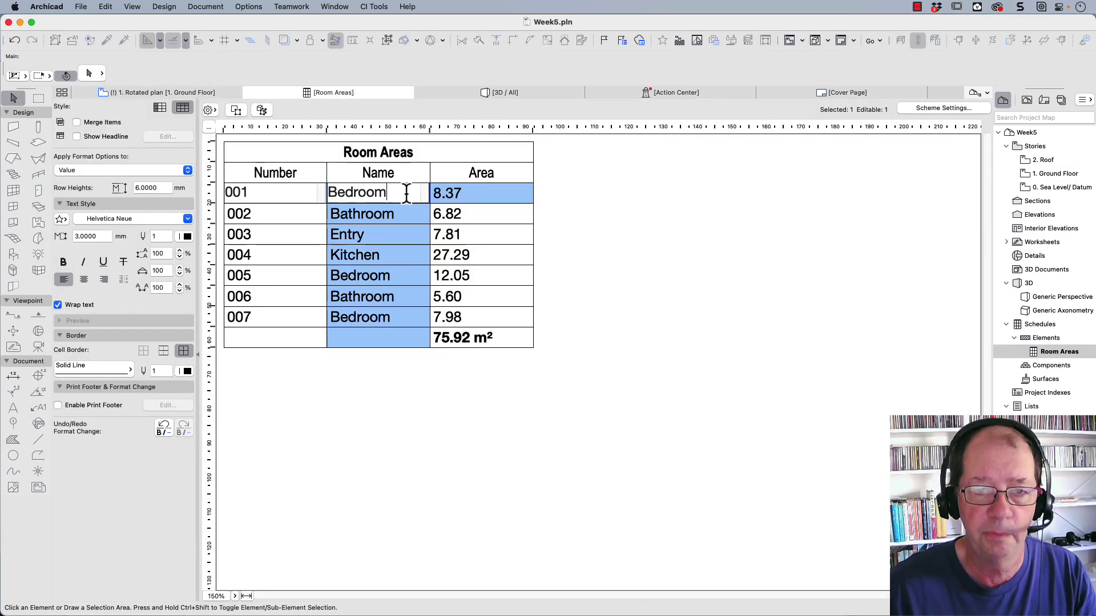
type("1")
left_click(399, 214)
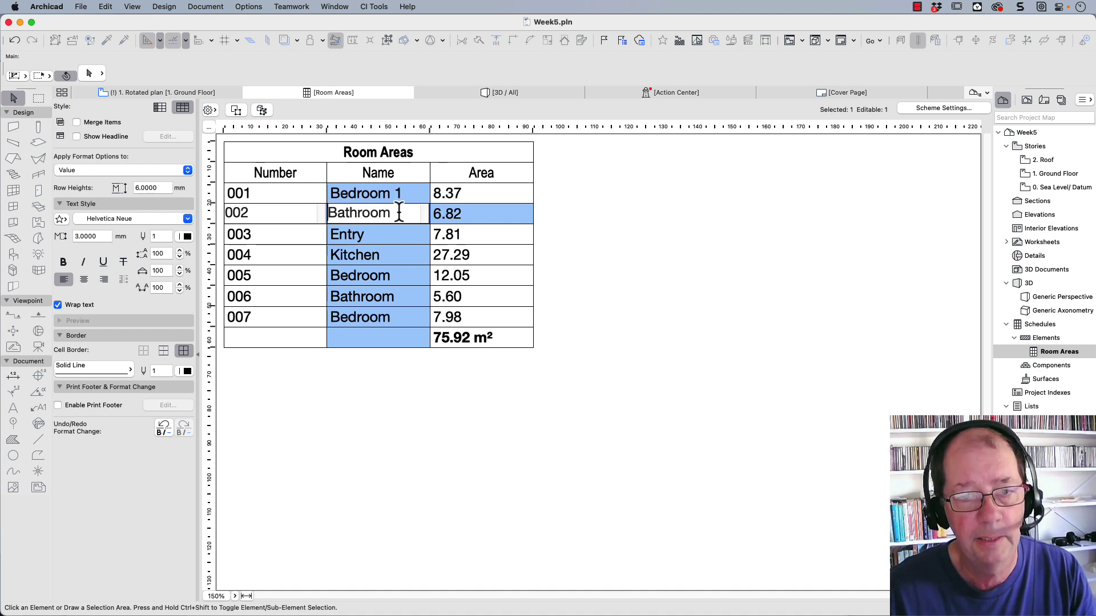
left_click(279, 317)
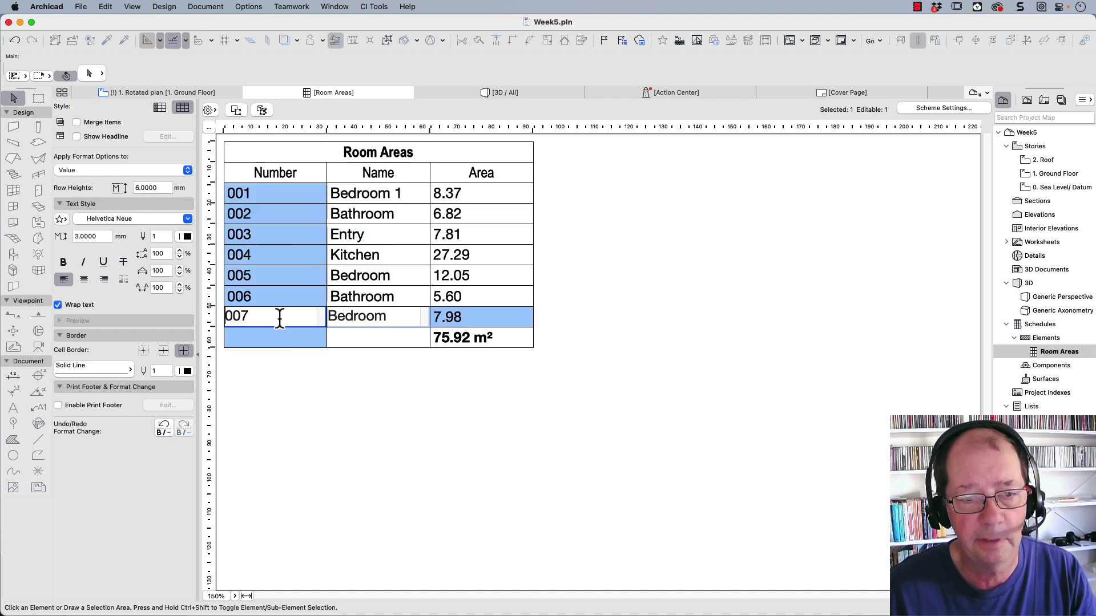
double_click(257, 317)
type("002")
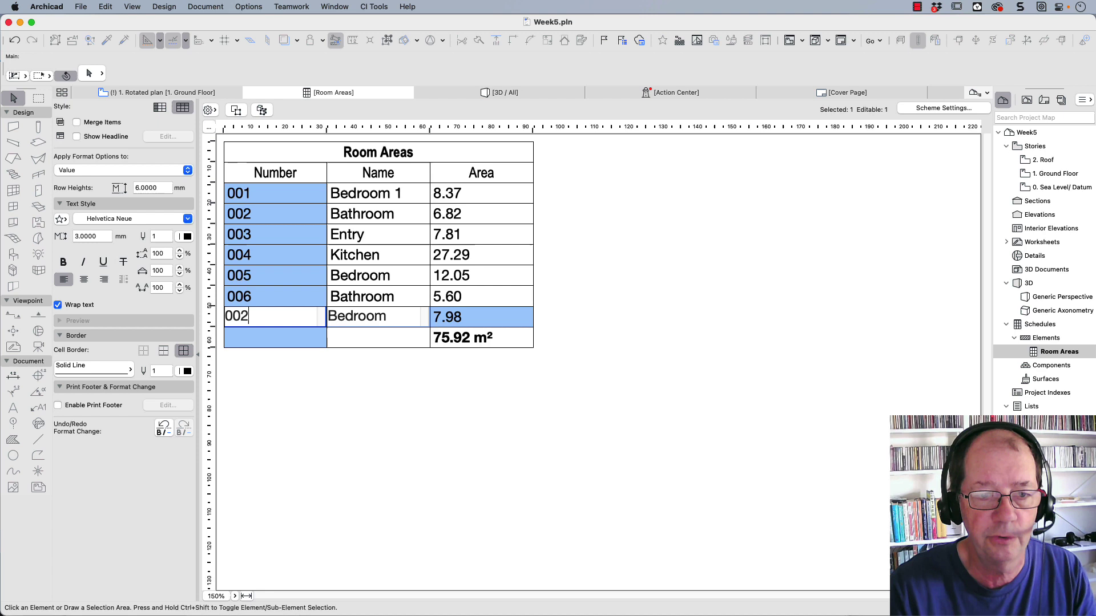
left_click(397, 316)
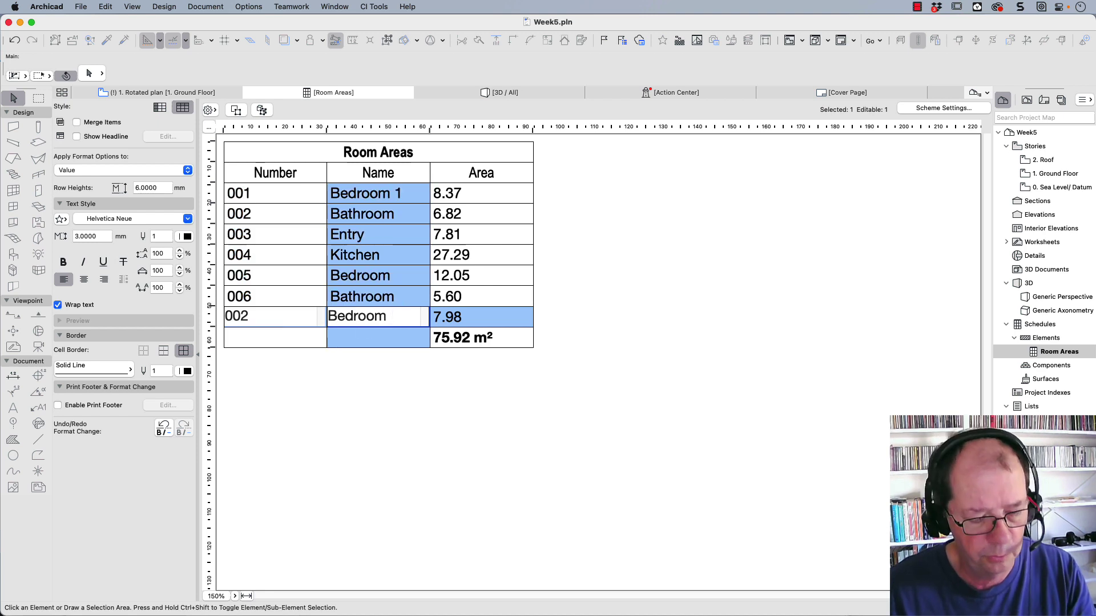
type("2")
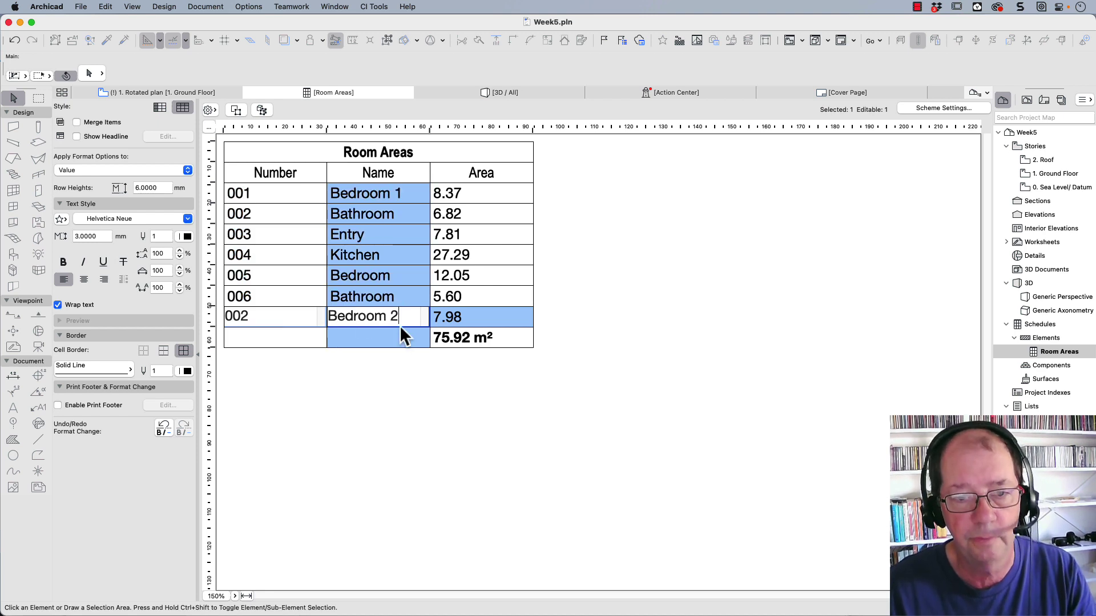
Step: Renumber the Bathroom, Entry and Kitchen rows to 003, 004 and 005
left_click(364, 217)
left_click(256, 215)
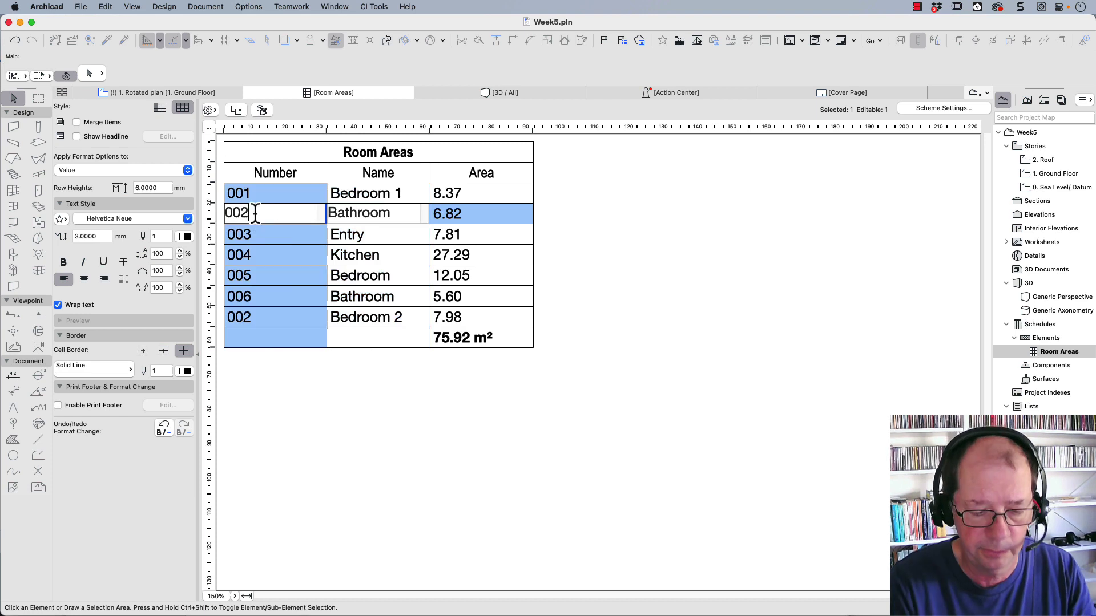
key("BackSpace")
type("3")
key("Tab")
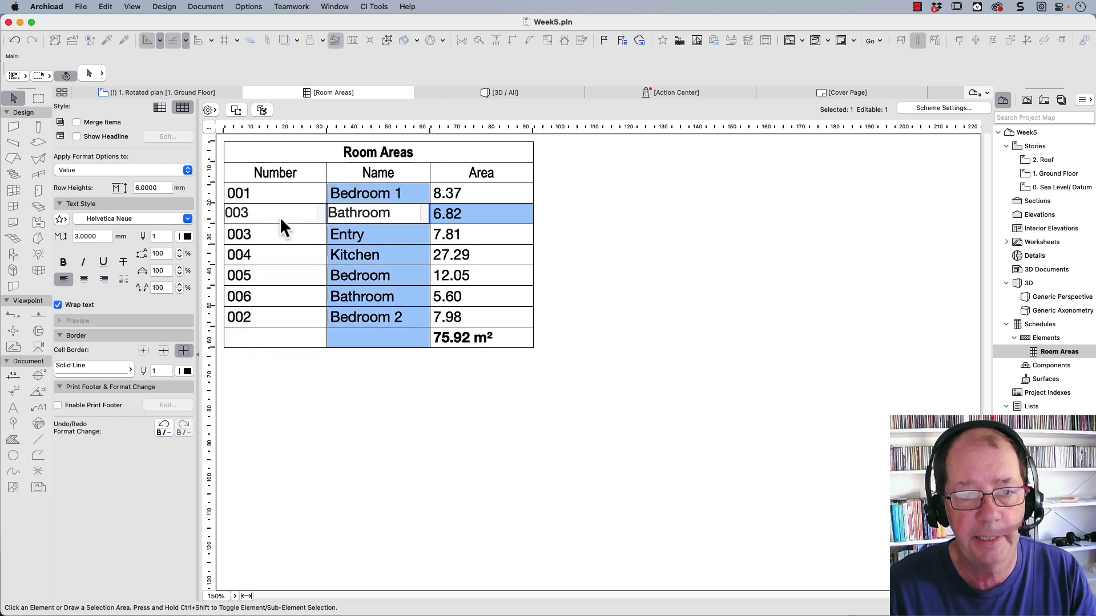
left_click(264, 235)
key("BackSpace")
type("4")
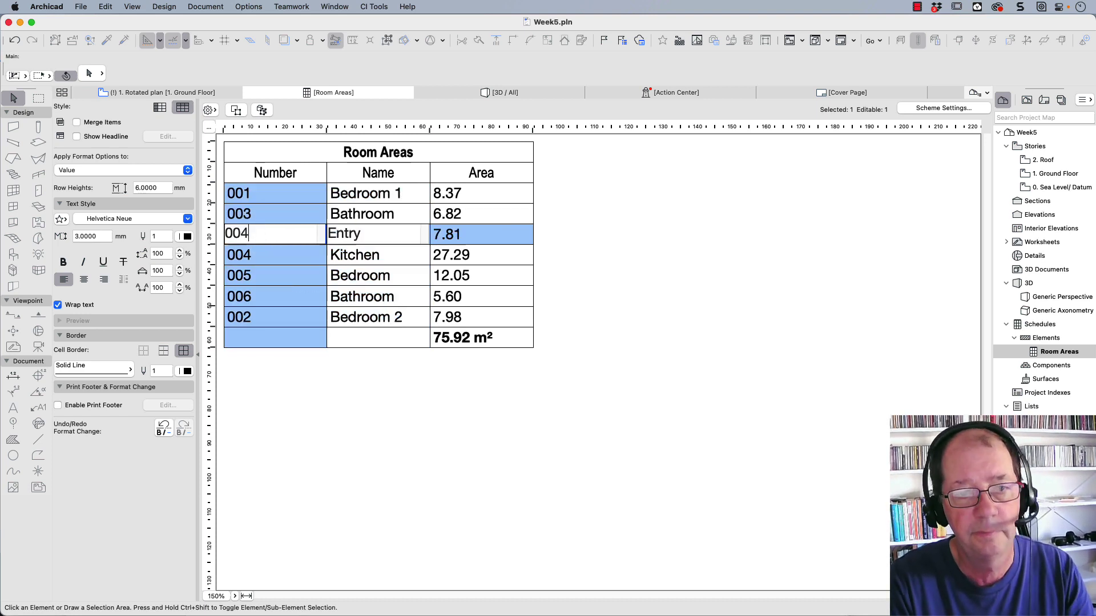
key("Tab")
left_click(263, 257)
key("BackSpace")
type("5")
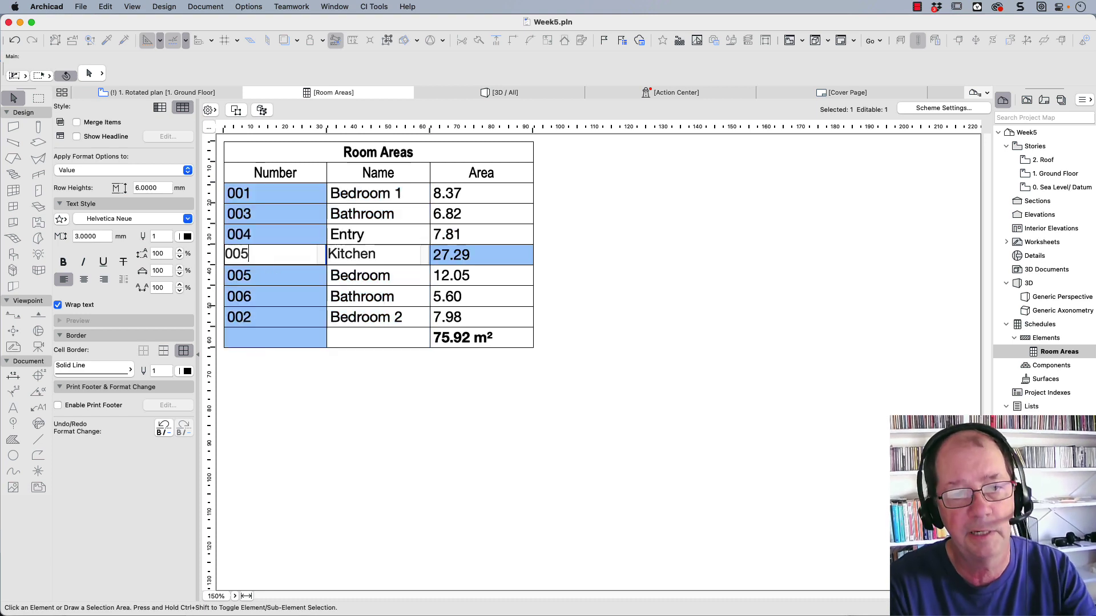
Step: Renumber the 12.05 m² bedroom to 007 and the next room to 008, naming 007 Bedroom 3
left_click(279, 275)
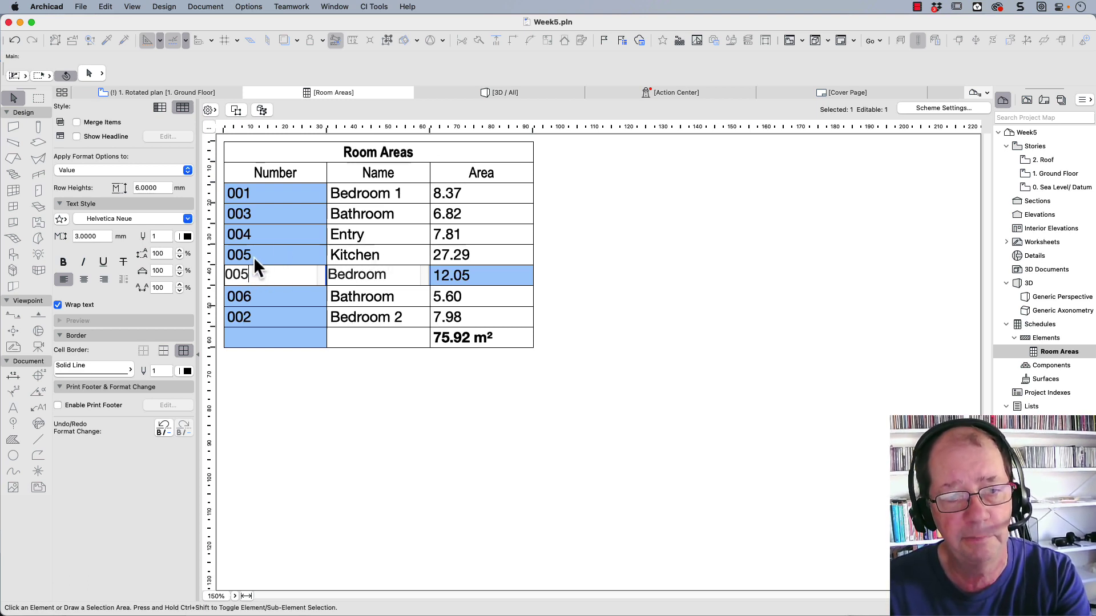
left_click_drag(239, 274, 246, 276)
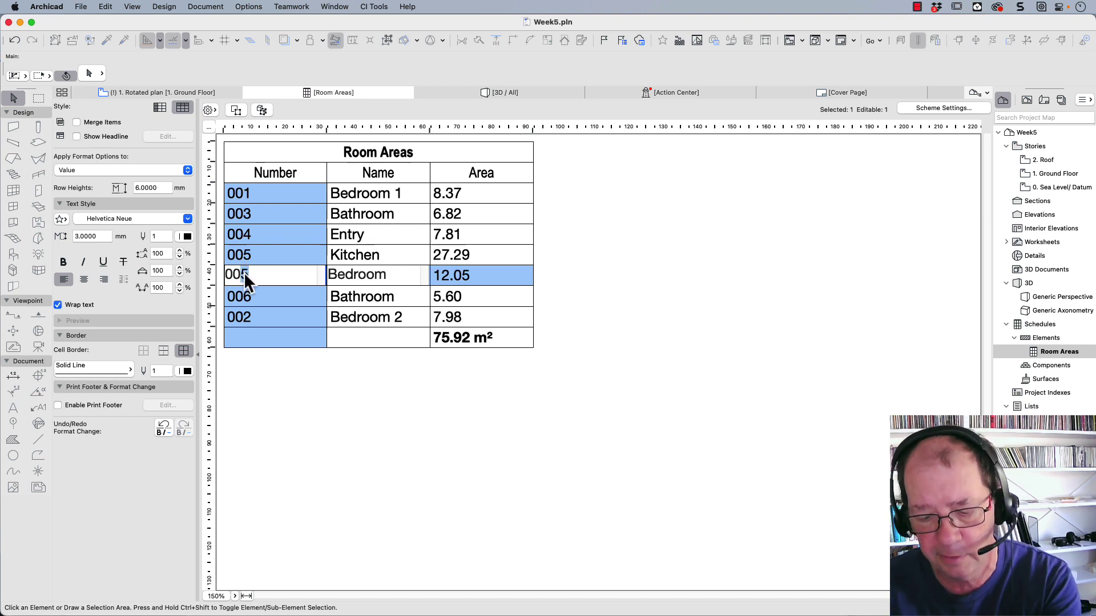
type("7")
key("Return")
key("BackSpace")
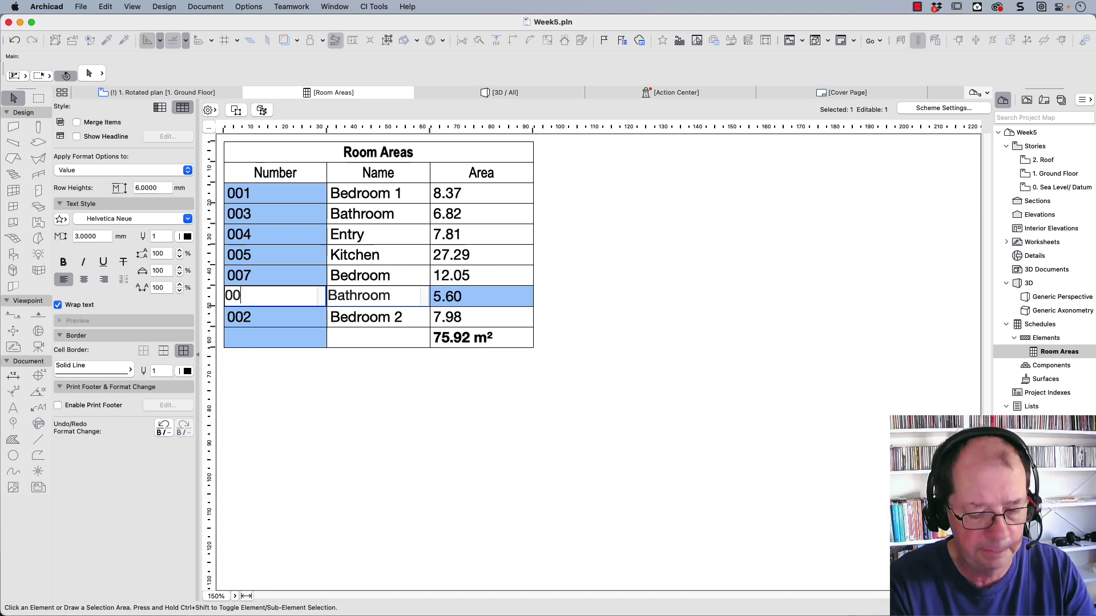
type("8")
left_click(363, 296)
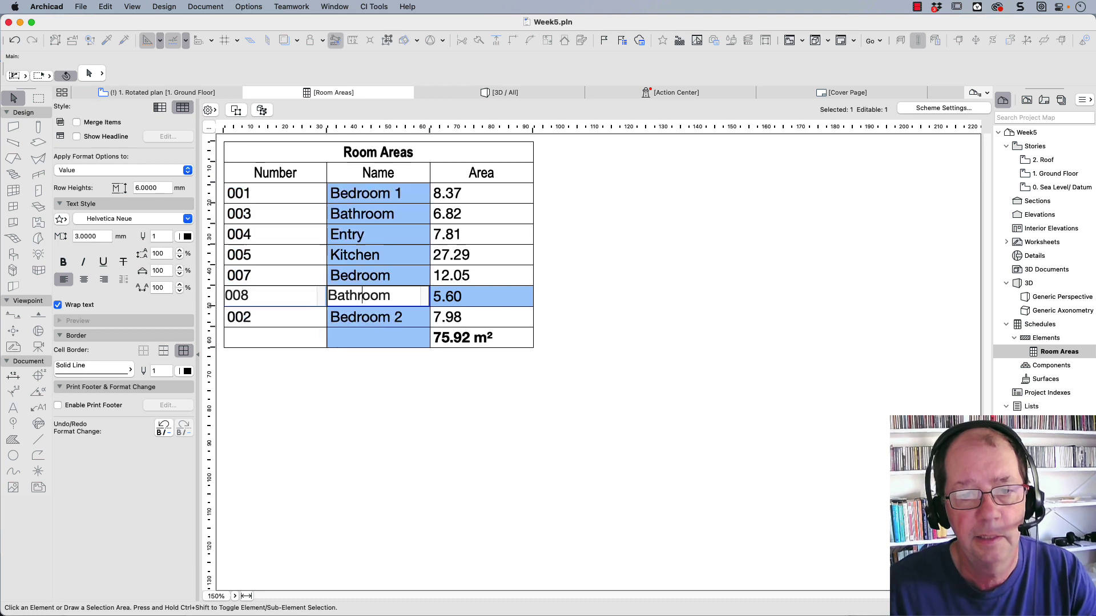
left_click(280, 316)
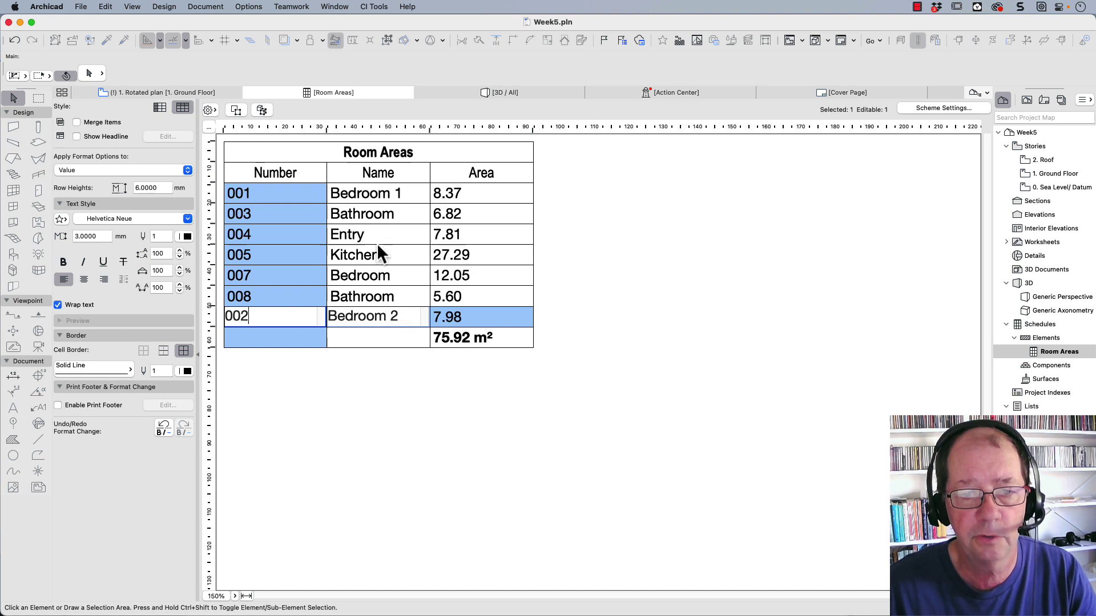
left_click(402, 276)
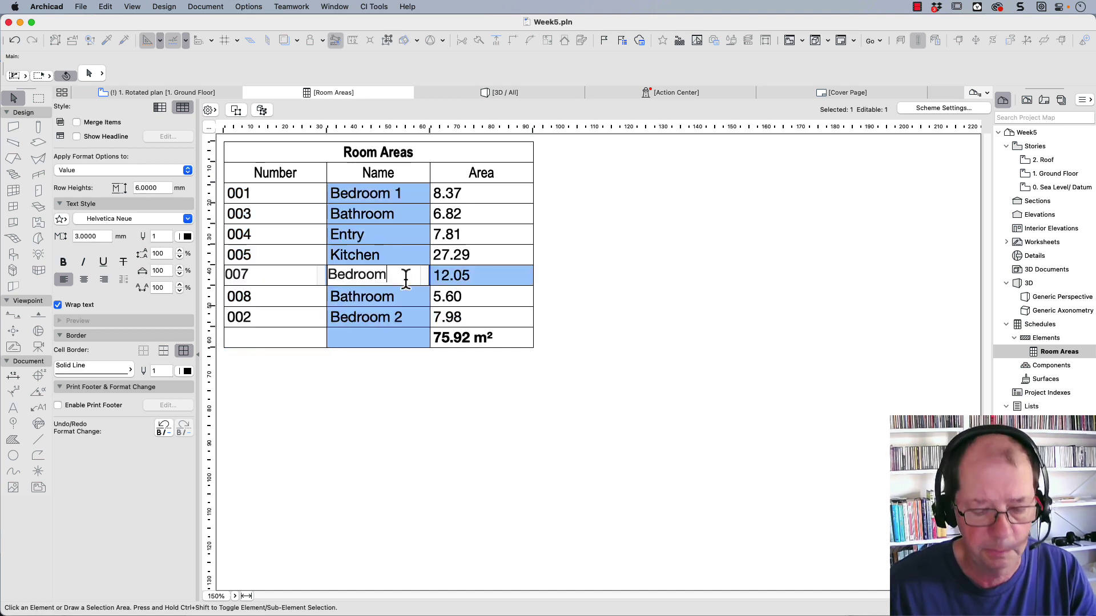
type("3")
key("Return")
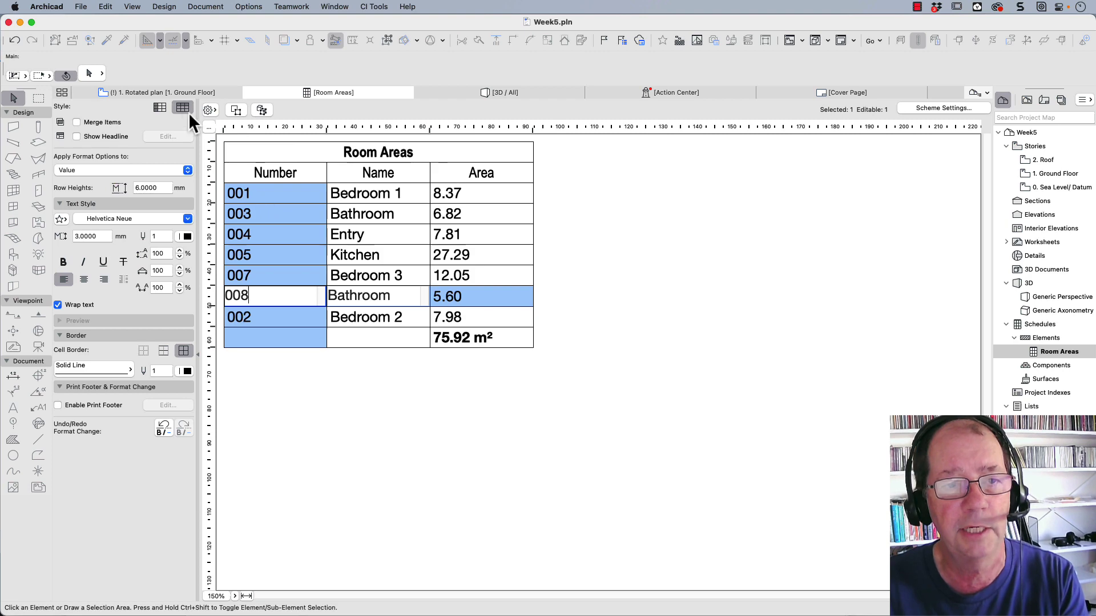
Step: Delete the Kitchen zone 005 from the Ground Floor plan
left_click(179, 92)
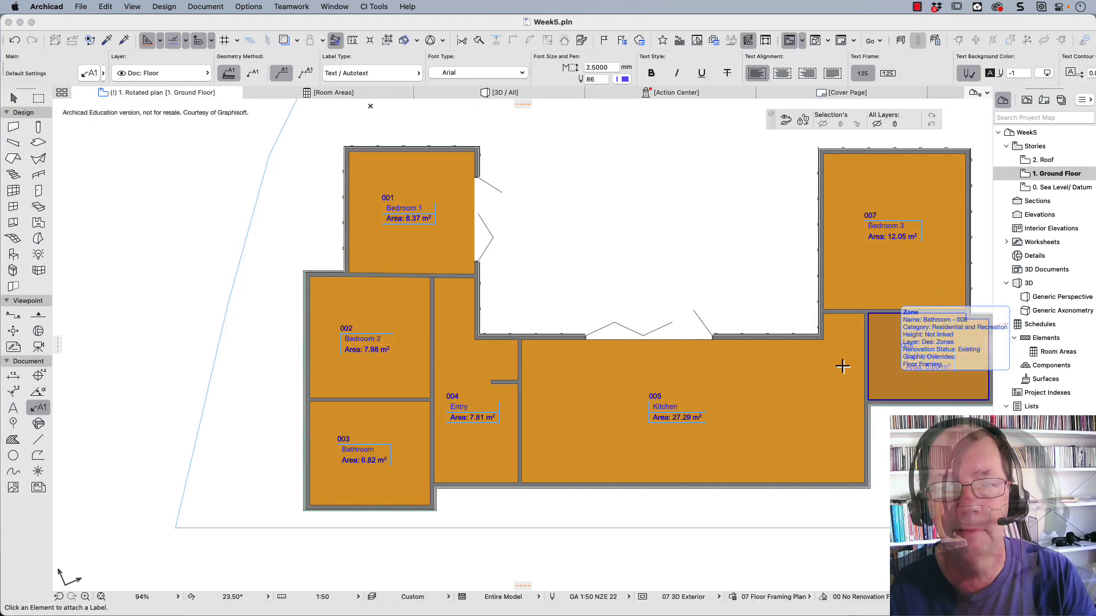
left_click(813, 394)
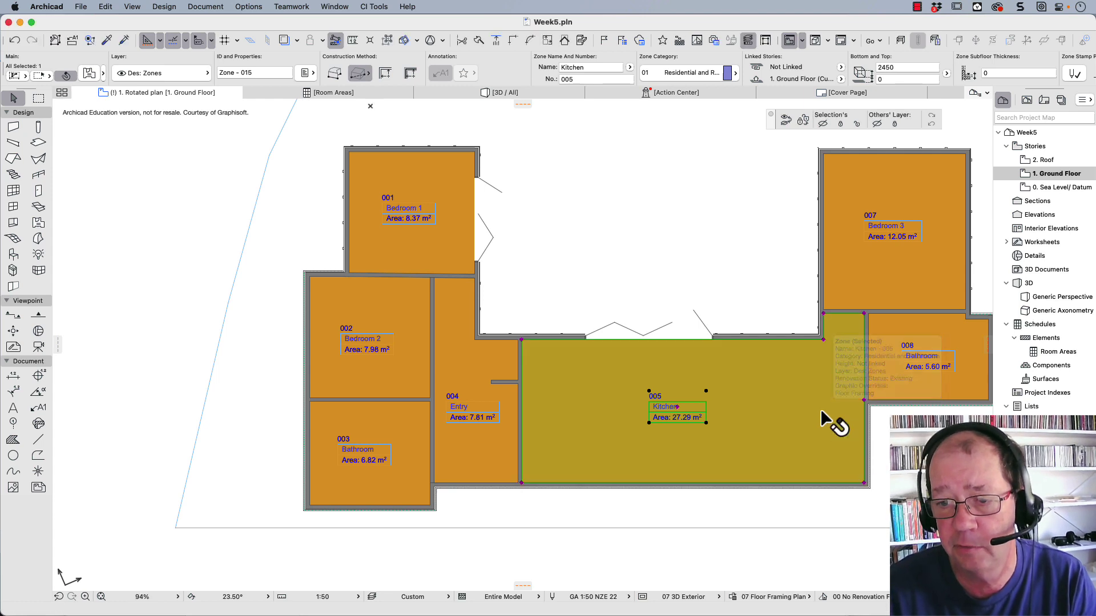
left_click(747, 534)
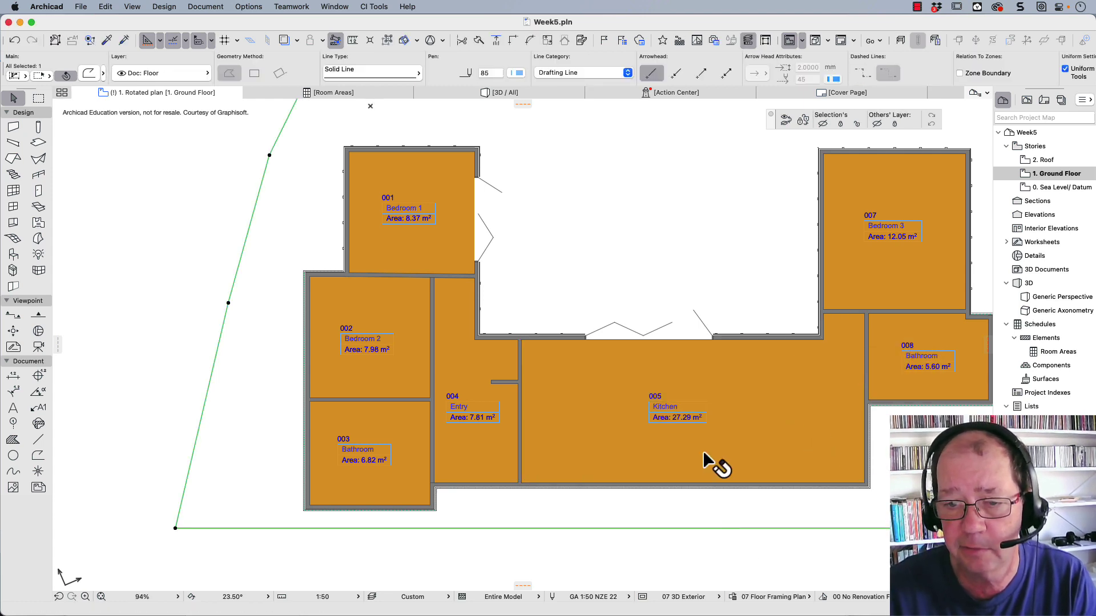
left_click(708, 459)
key("Delete")
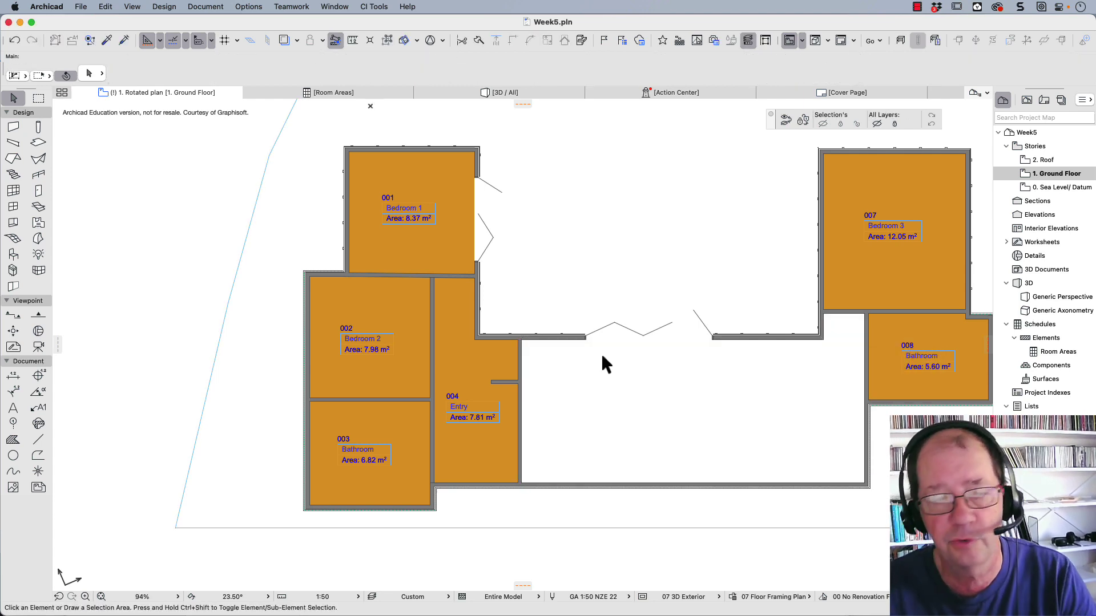
Step: Draw two vertical lines dividing the former kitchen space into three parts
left_click(39, 440)
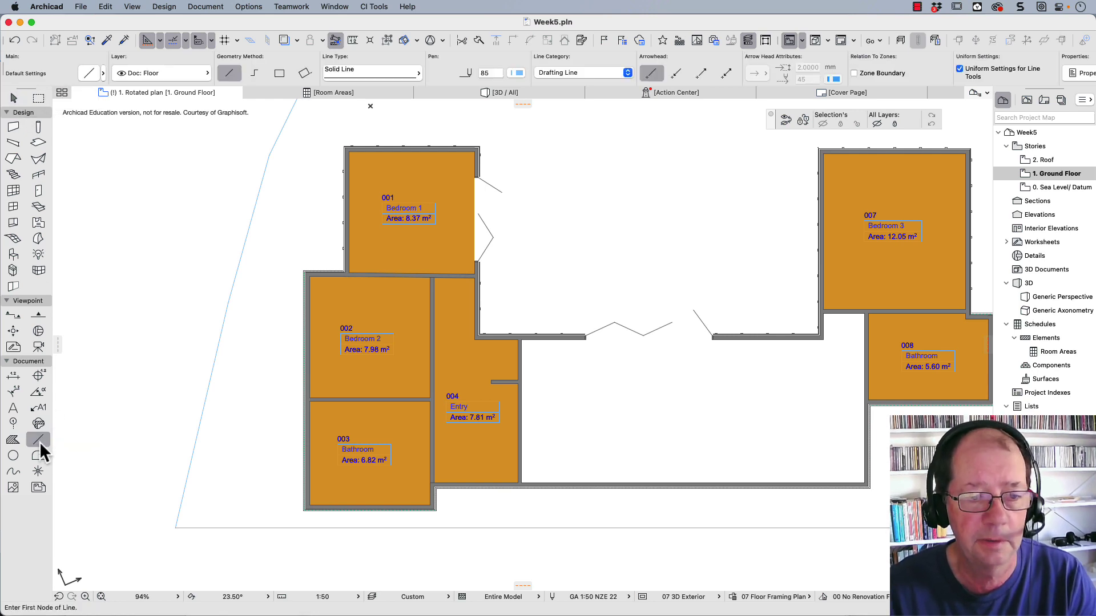
left_click(640, 323)
left_click(639, 506)
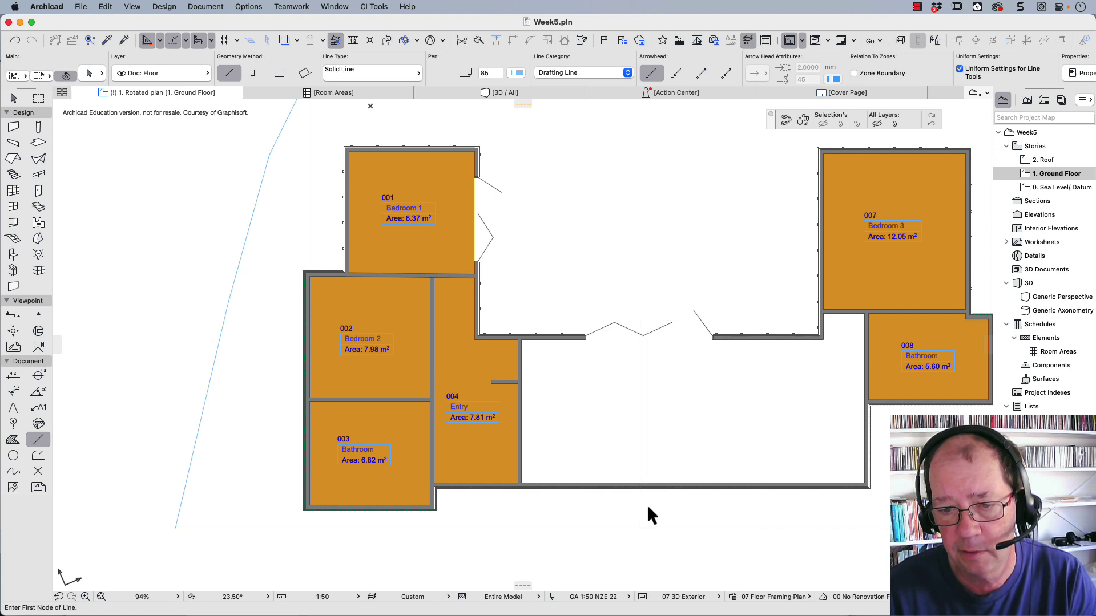
left_click(742, 327)
left_click(742, 512)
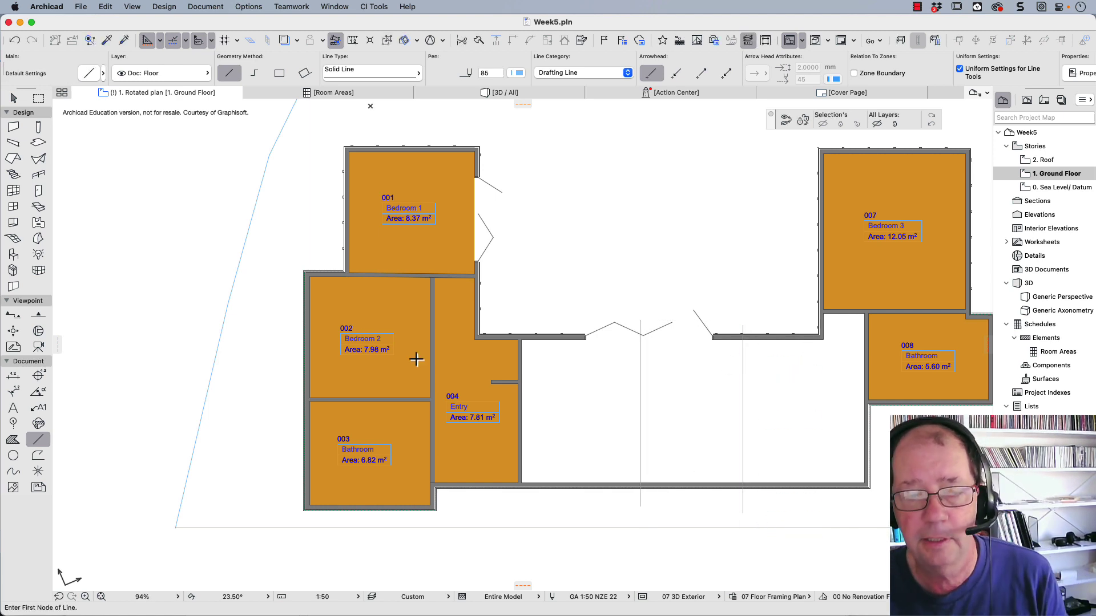
Step: Zone the three new rooms as Bedrooms with stamps (9.21, 8.01 and 10.07 m²)
left_click(38, 222)
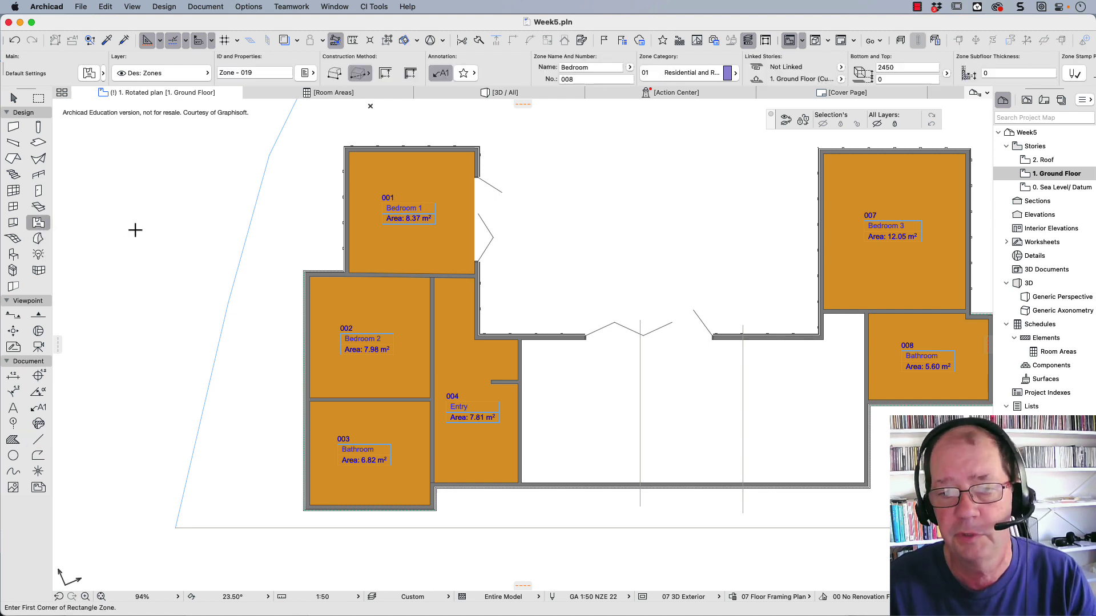
left_click(585, 394)
left_click(581, 401)
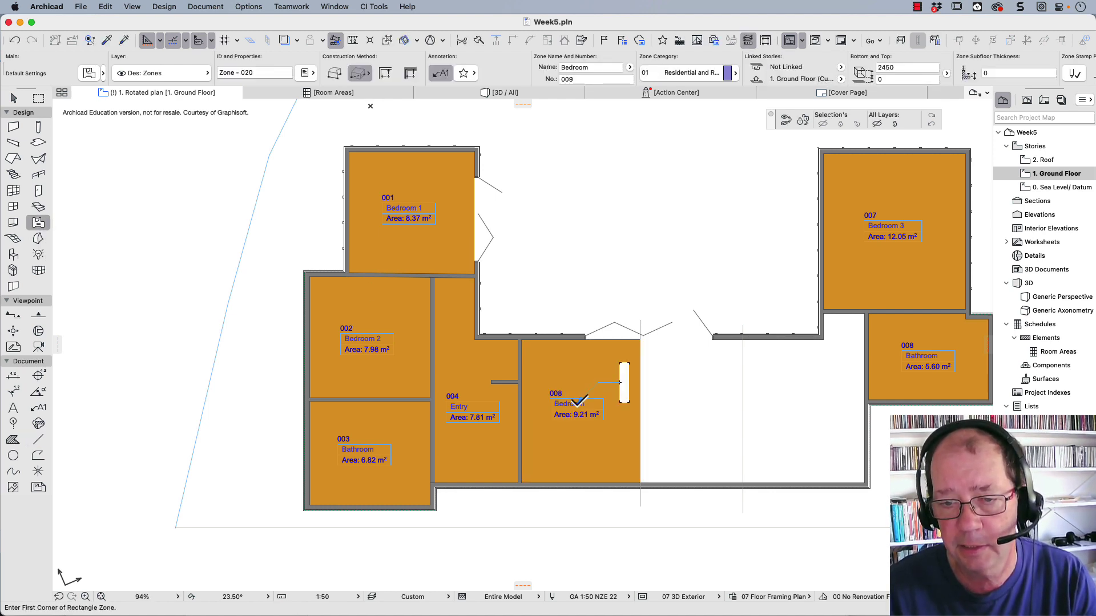
left_click(699, 407)
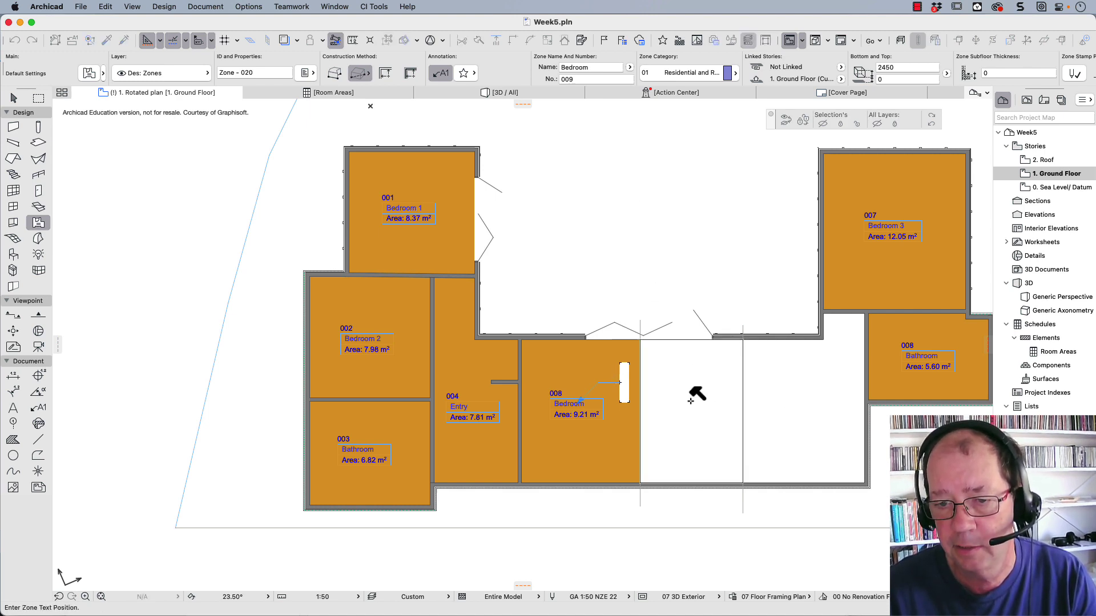
left_click(692, 398)
left_click(799, 412)
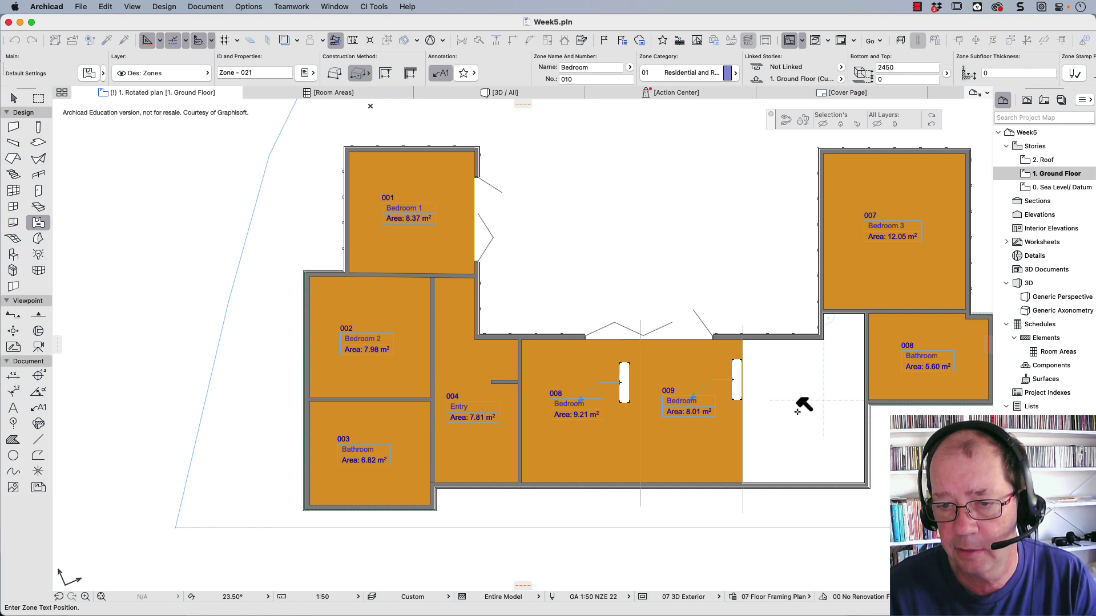
left_click(797, 411)
key("shift+F1")
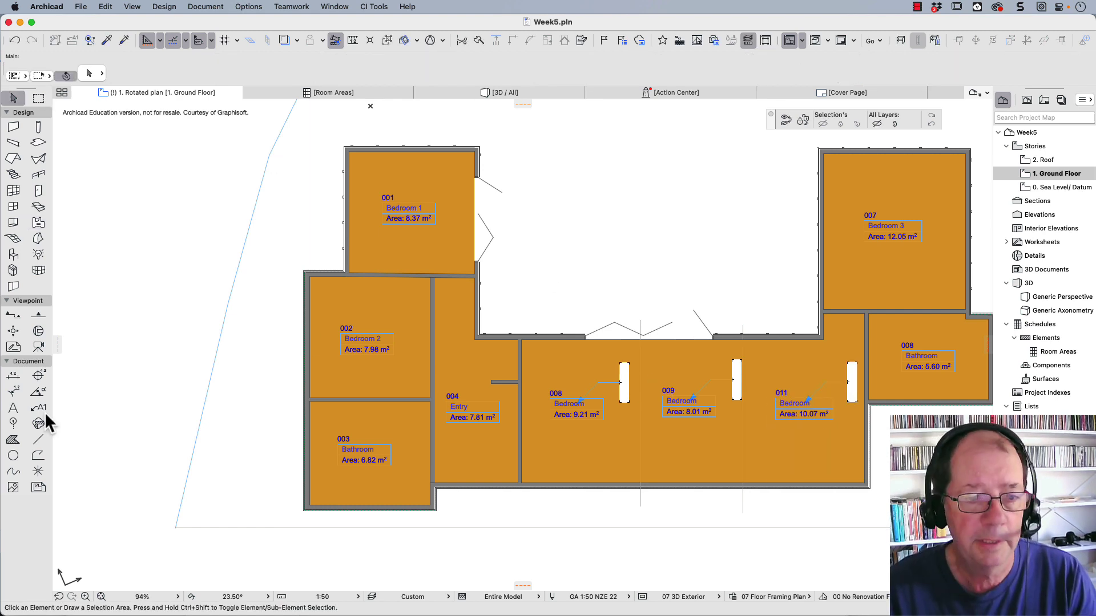
Step: Delete the three door labels from the plan
left_click(38, 408)
key("super+a")
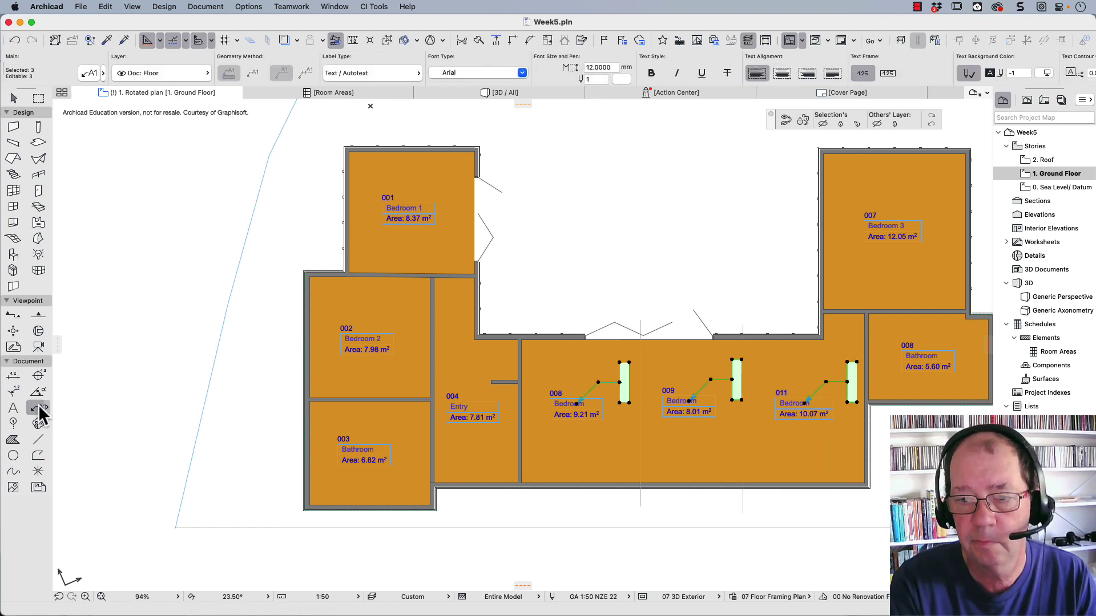
key("Delete")
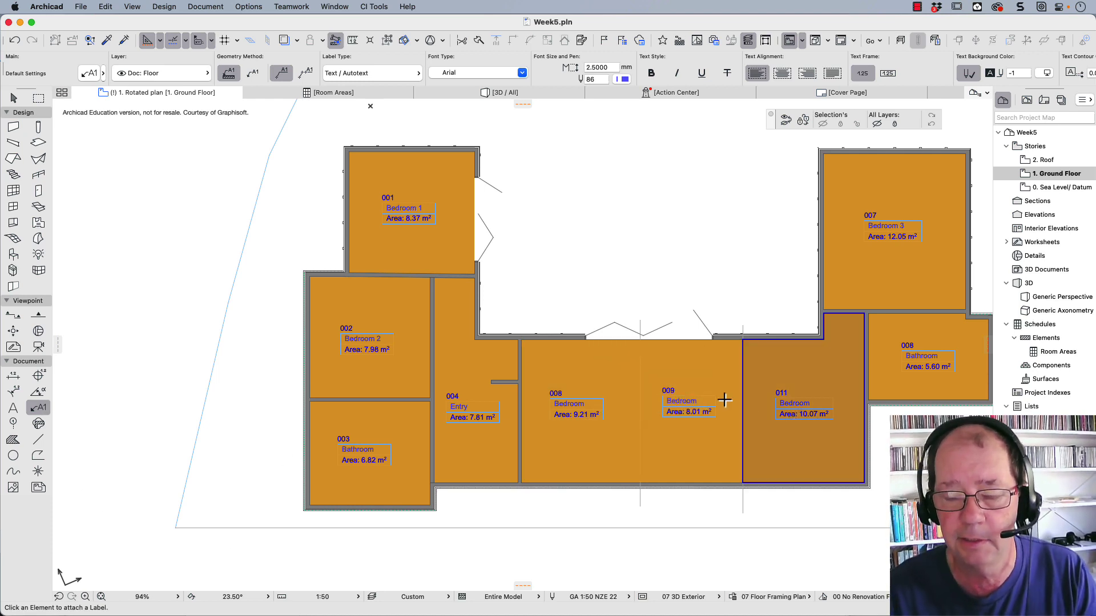
Step: In the Room Areas schedule, rename rooms 008, 009 and 011 to Kitchen, Dining and Living
left_click(337, 94)
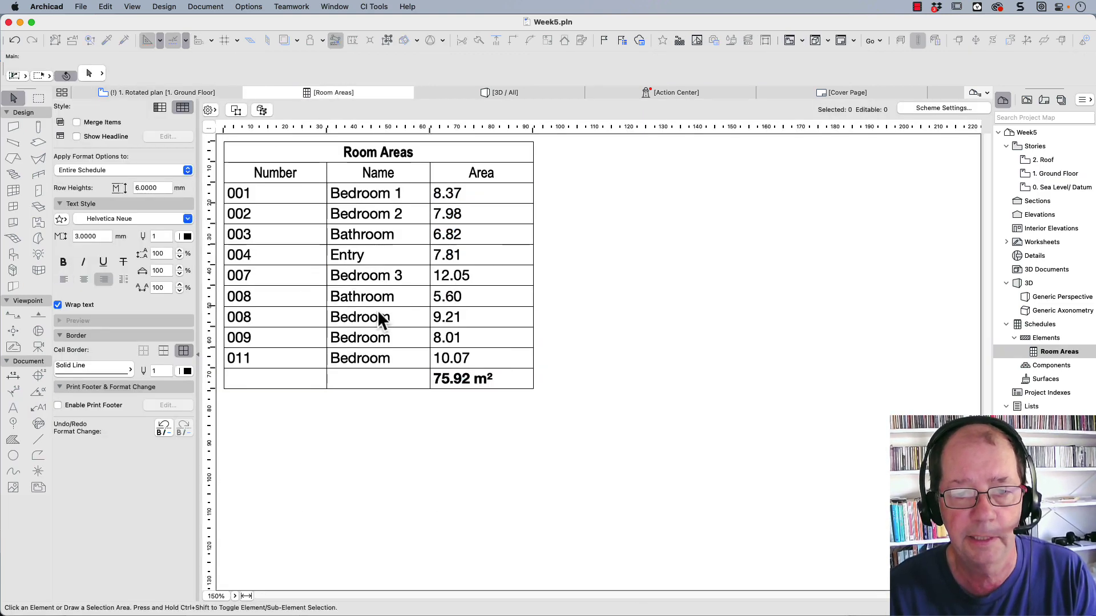
left_click(398, 319)
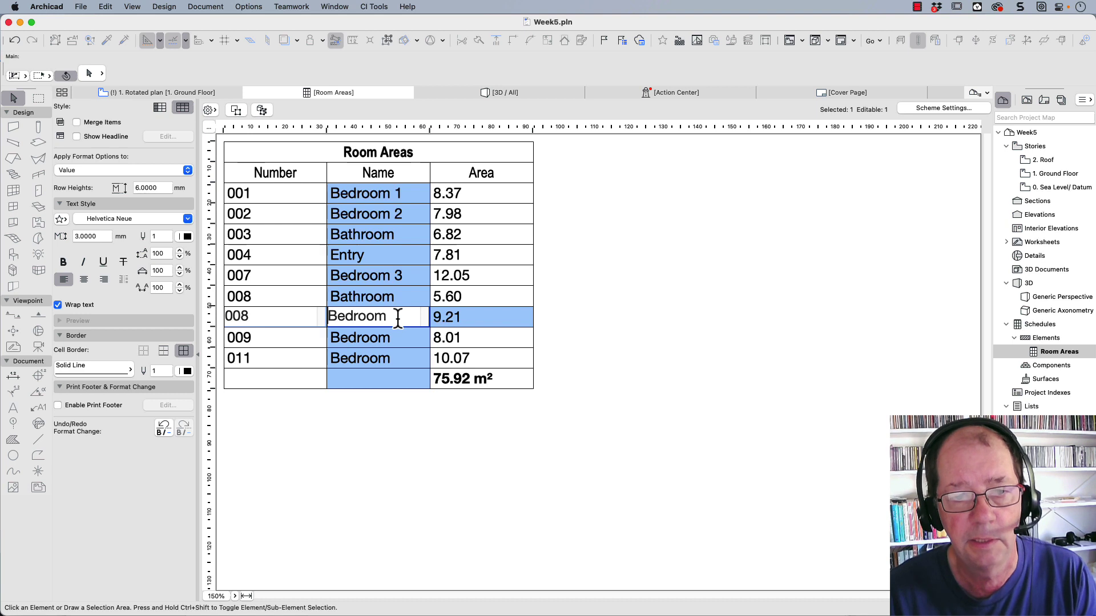
left_click_drag(396, 316, 318, 312)
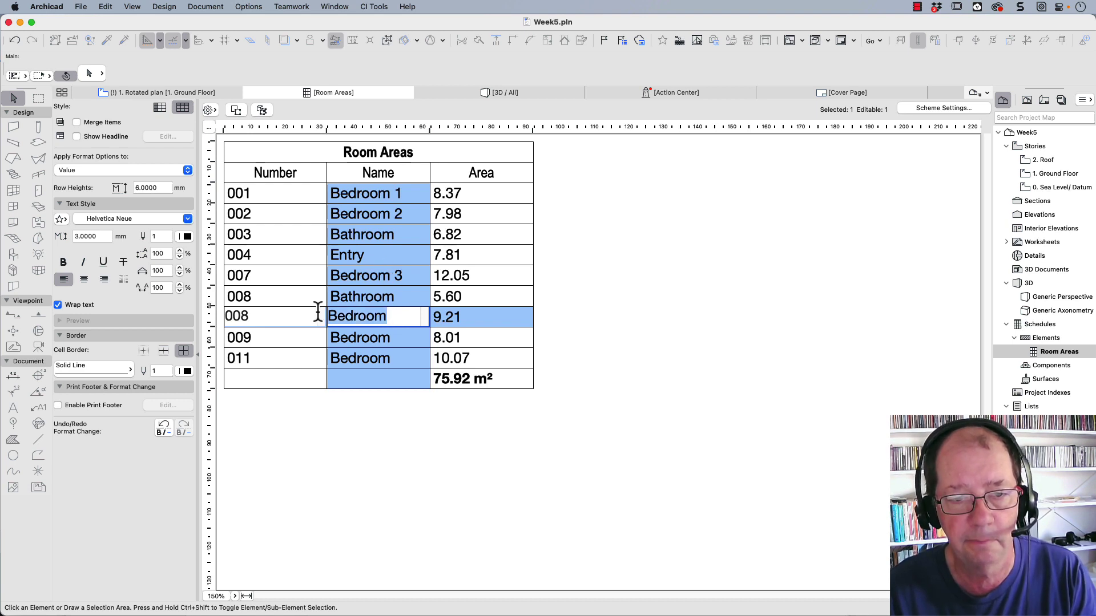
type("Kitchen")
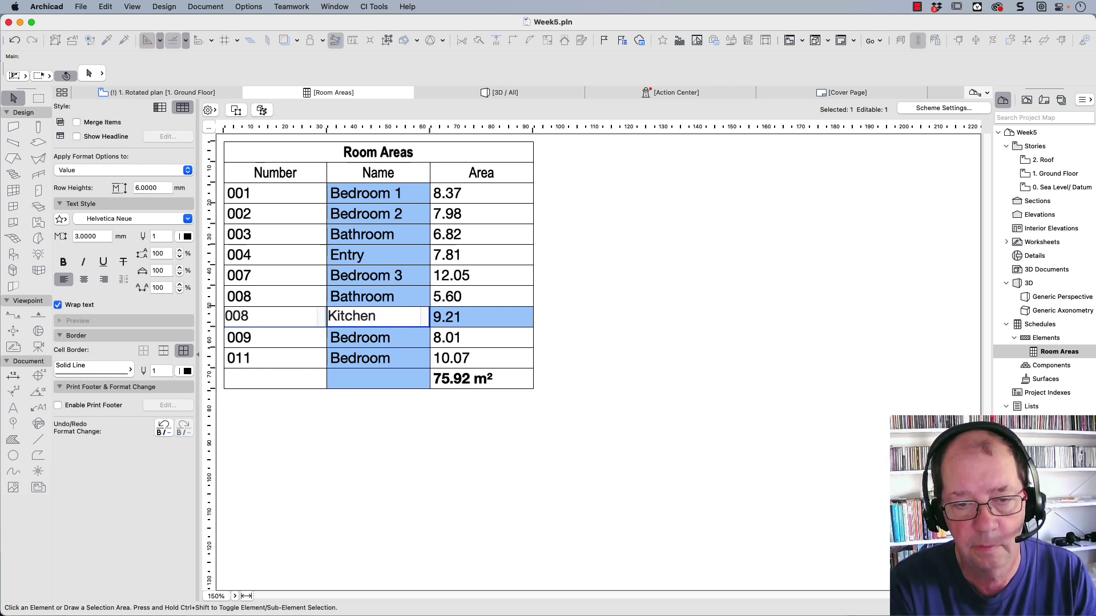
key("Return")
key("BackSpace")
key("BackSpace")
key("BackSpace")
key("BackSpace")
key("BackSpace")
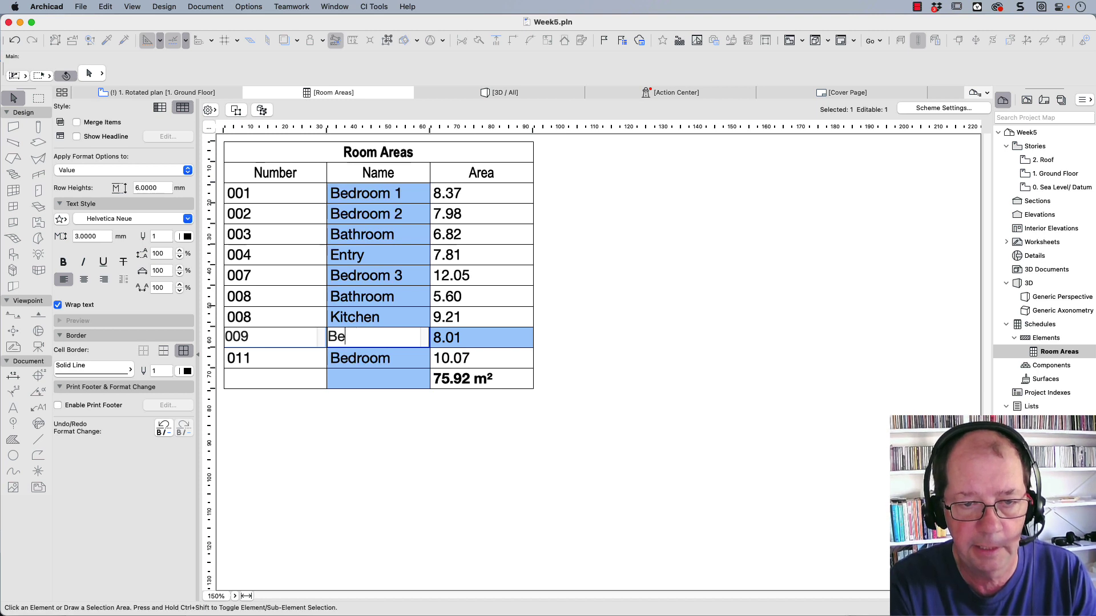
key("BackSpace")
key("BackSpace")
type("Dining")
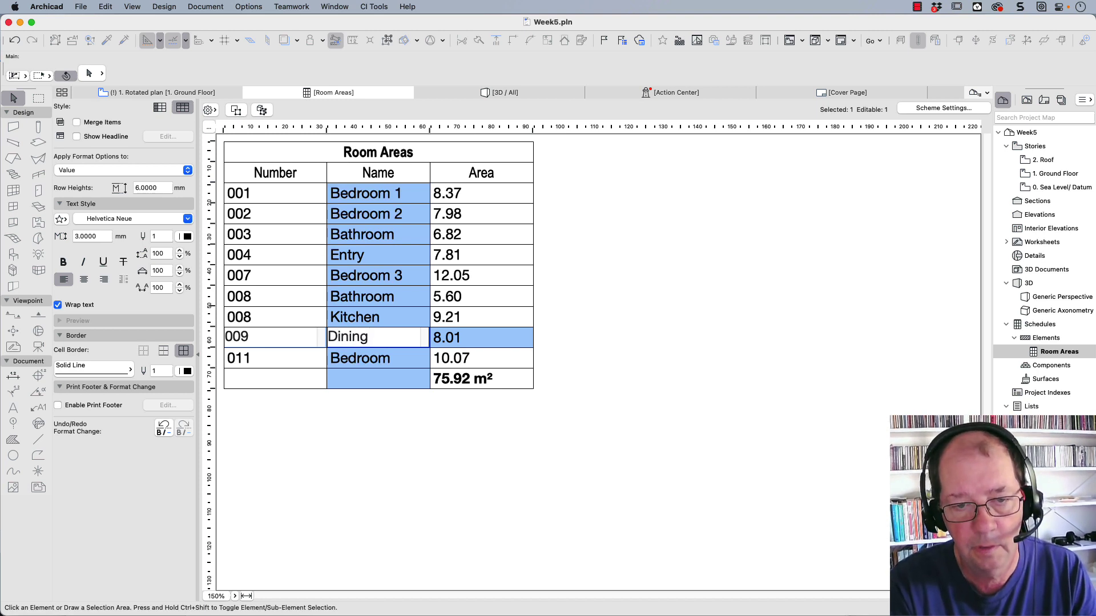
key("Return")
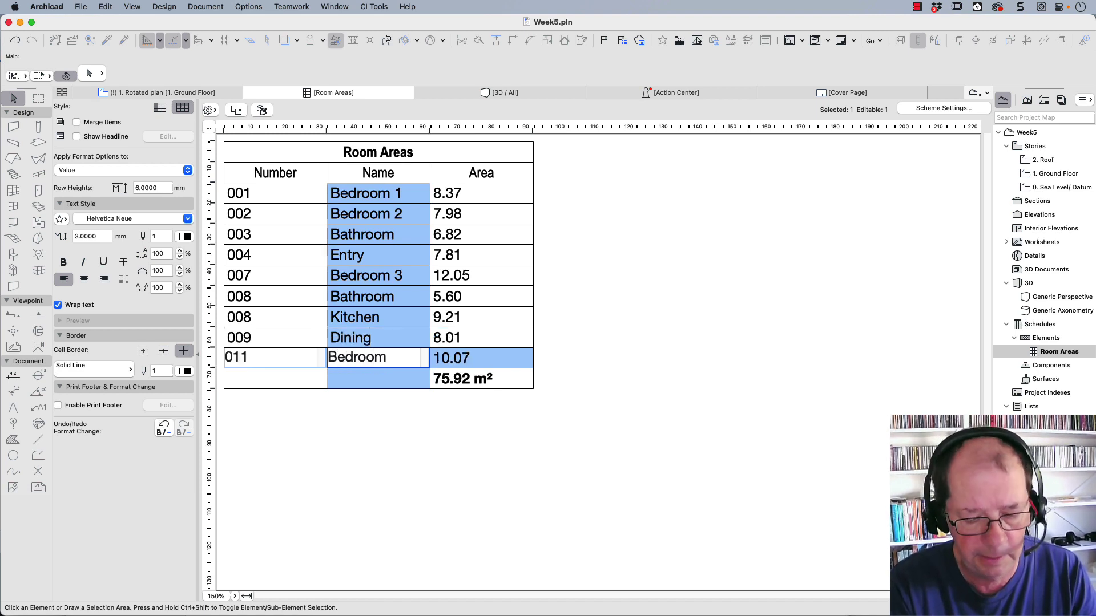
key("super+a")
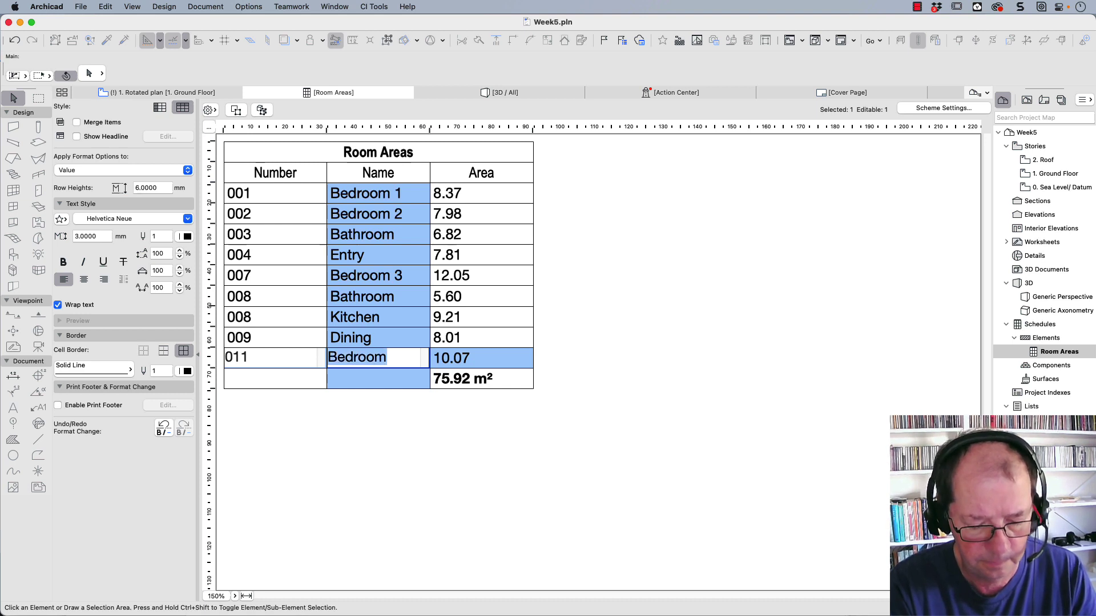
type("Living")
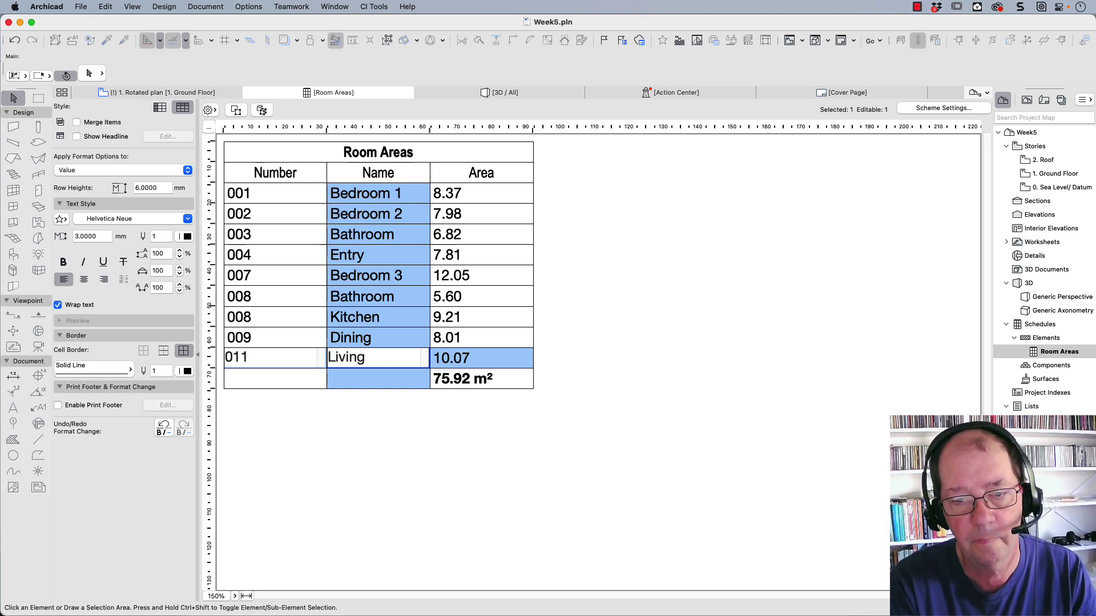
key("Return")
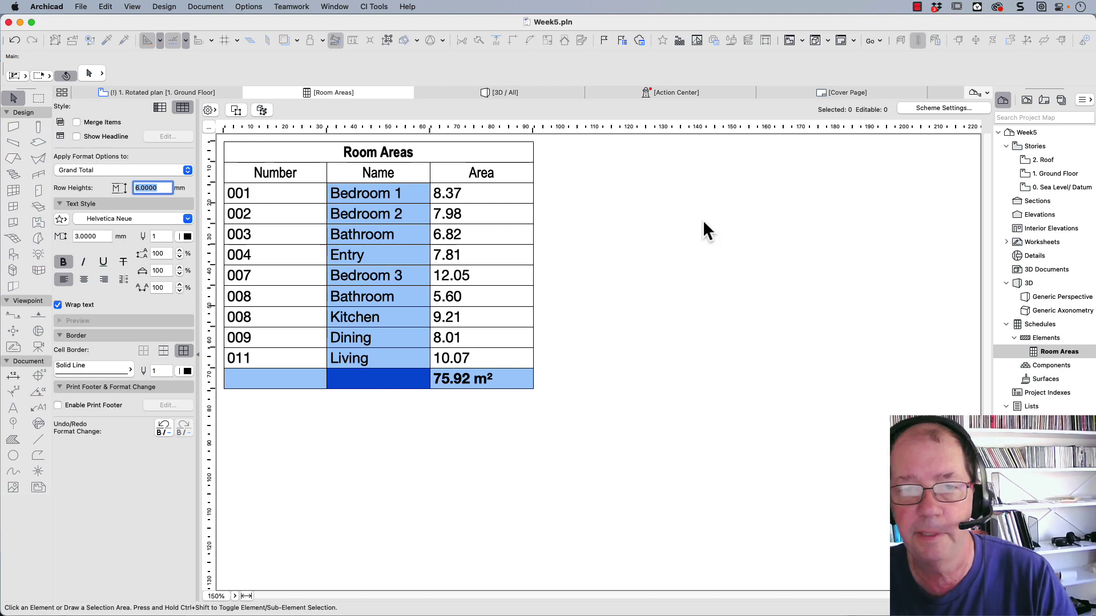
Step: Return to the Ground Floor plan and drag a selection rectangle across the rooms
left_click(173, 93)
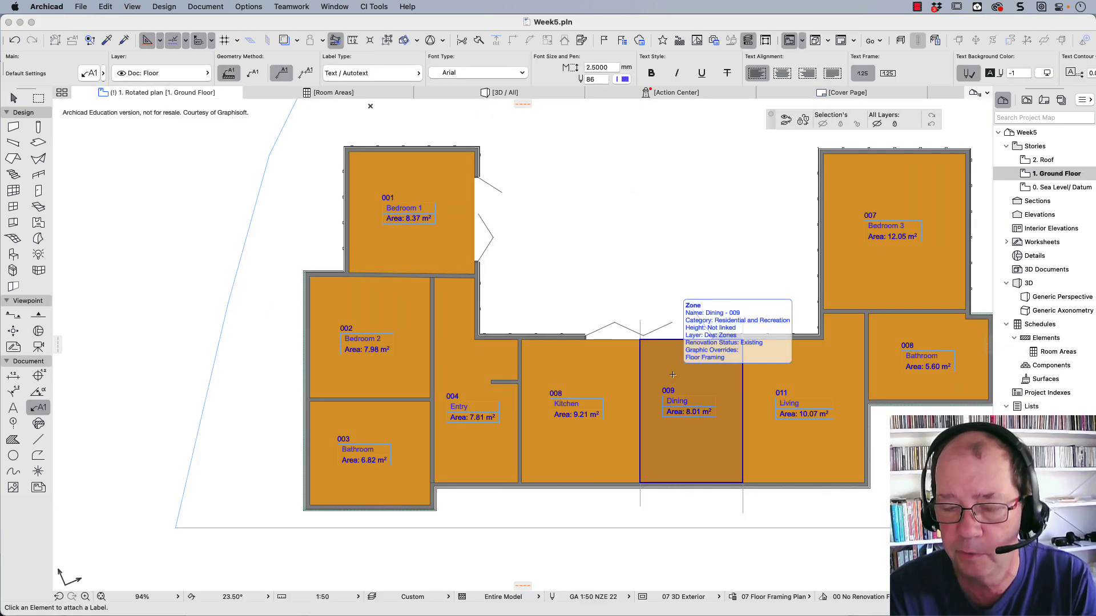
key("Escape")
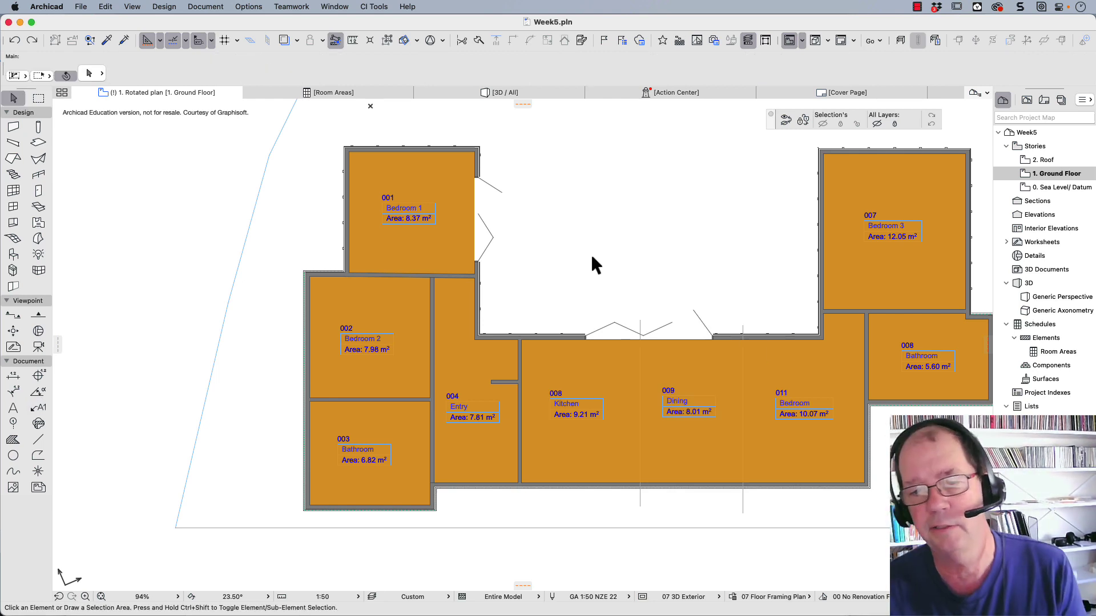
left_click(596, 296)
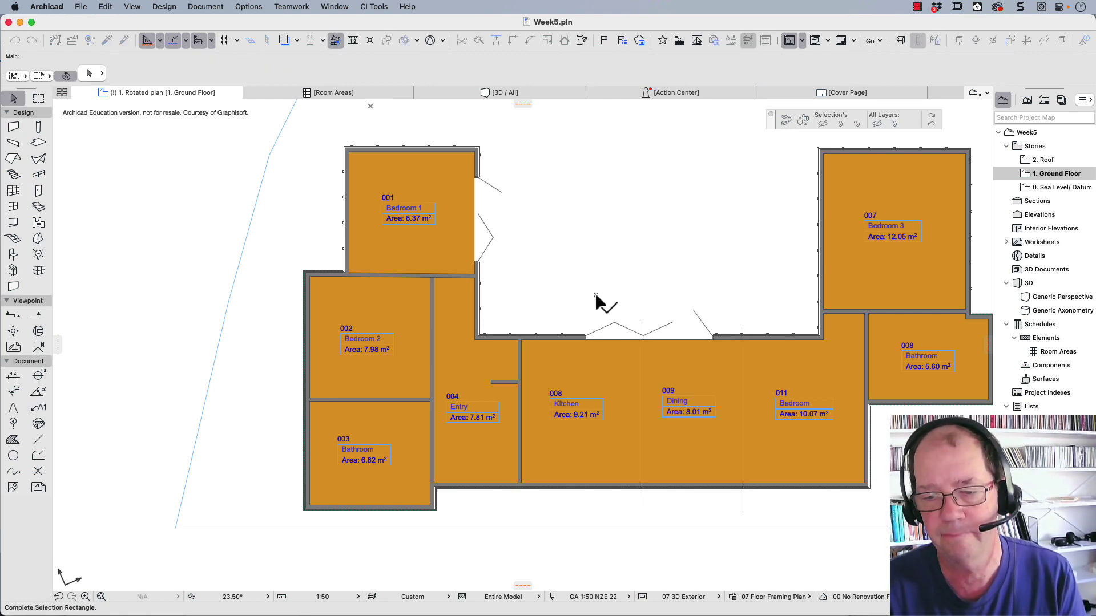
left_click(461, 265)
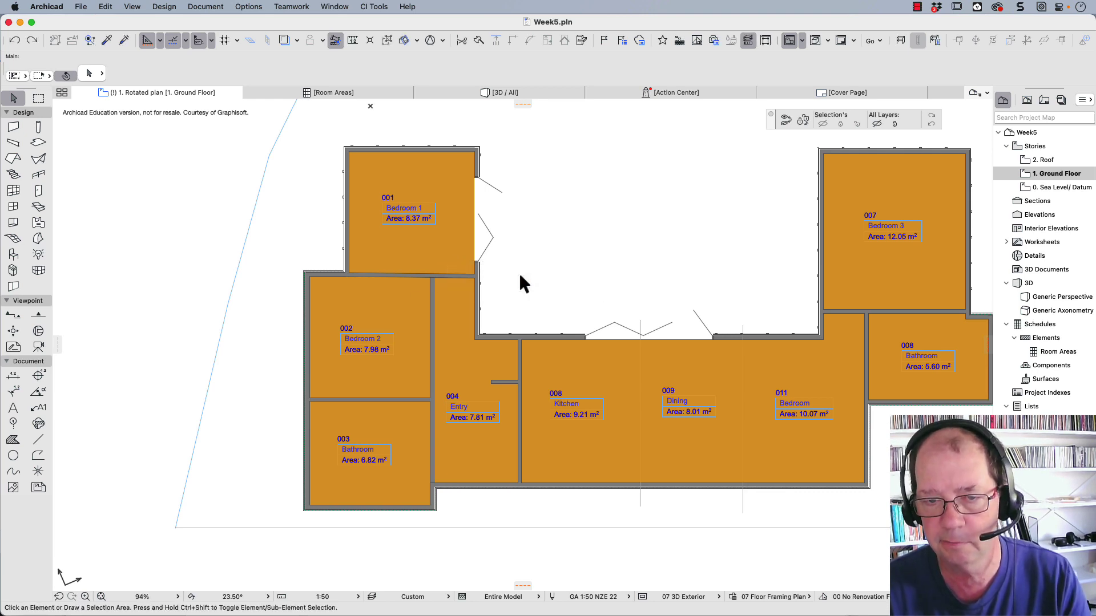
Step: Apply the GA 1:50 Printing NZE 22 pen set and select all nine zones
left_click(628, 597)
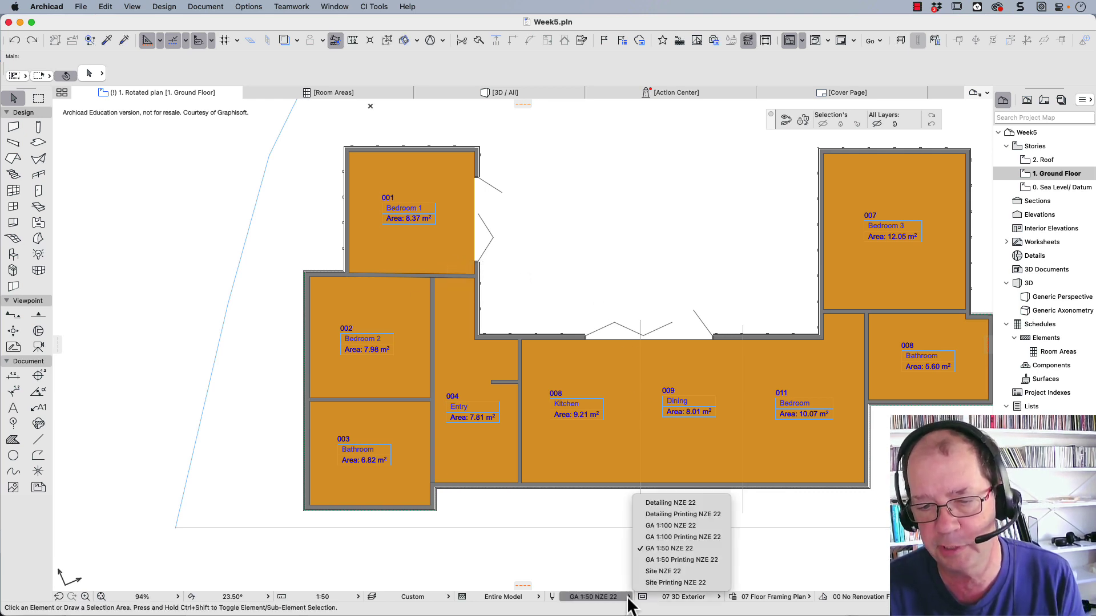
left_click(649, 562)
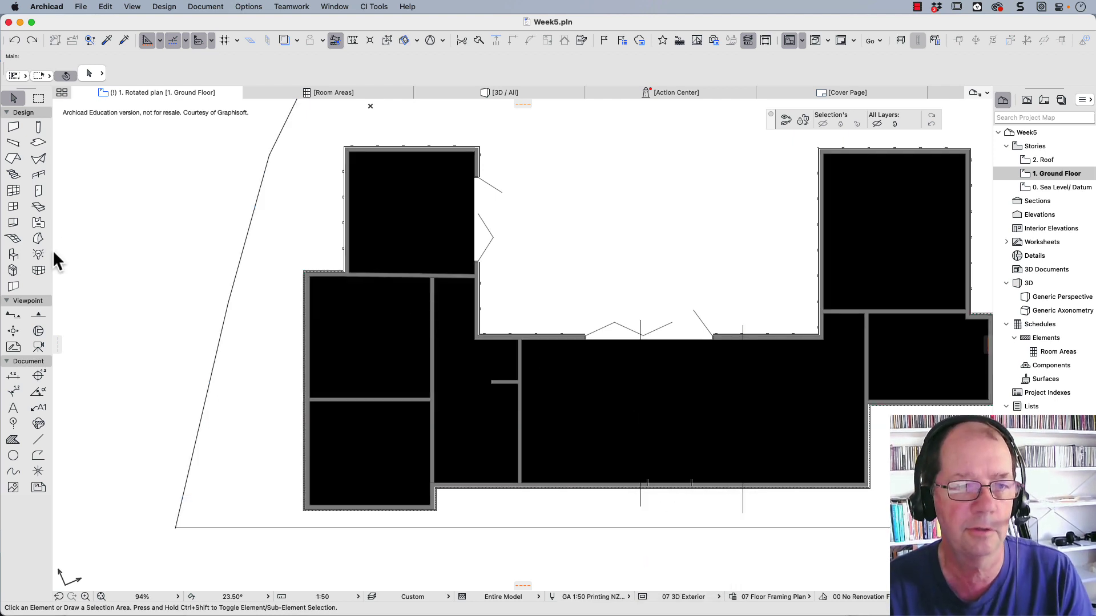
left_click(37, 225)
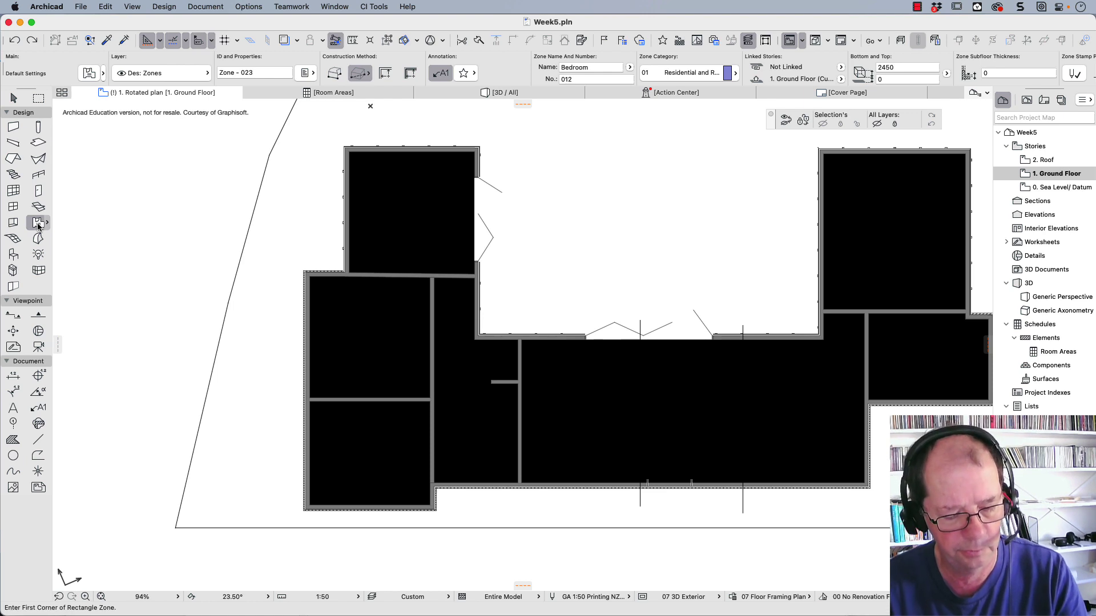
key("super+a")
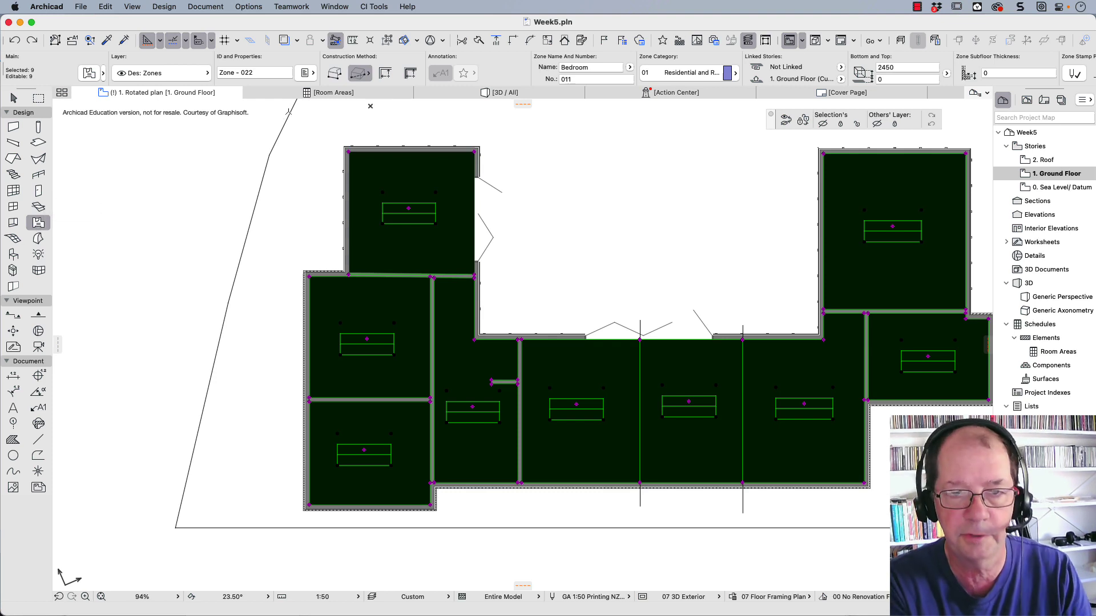
Step: Turn off Use Fill from Surface and give the zones a Carpet fill with white background
key("super+t")
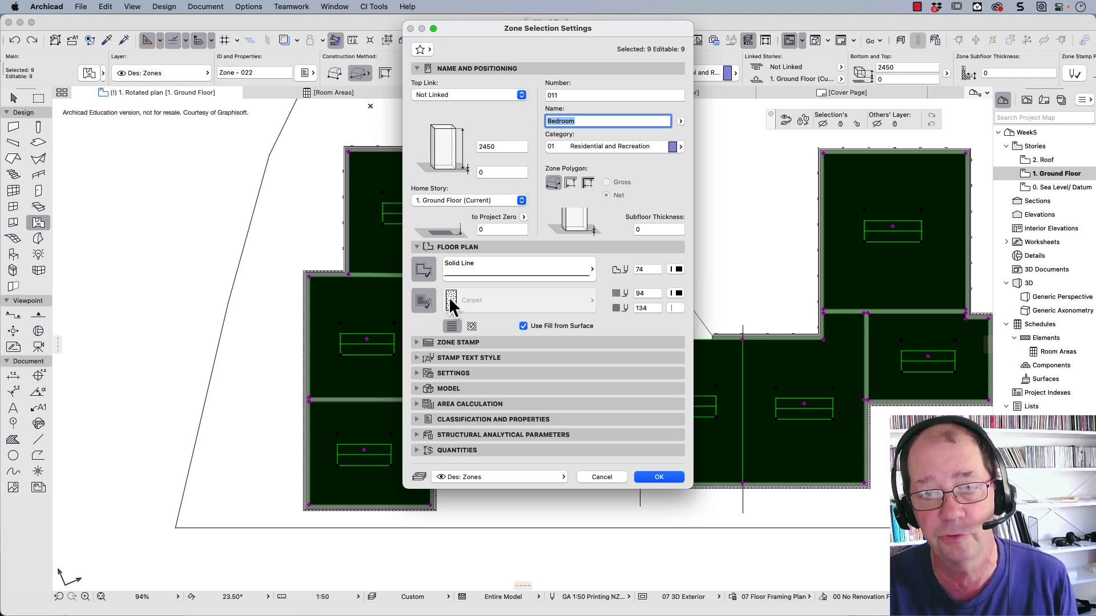
left_click(534, 324)
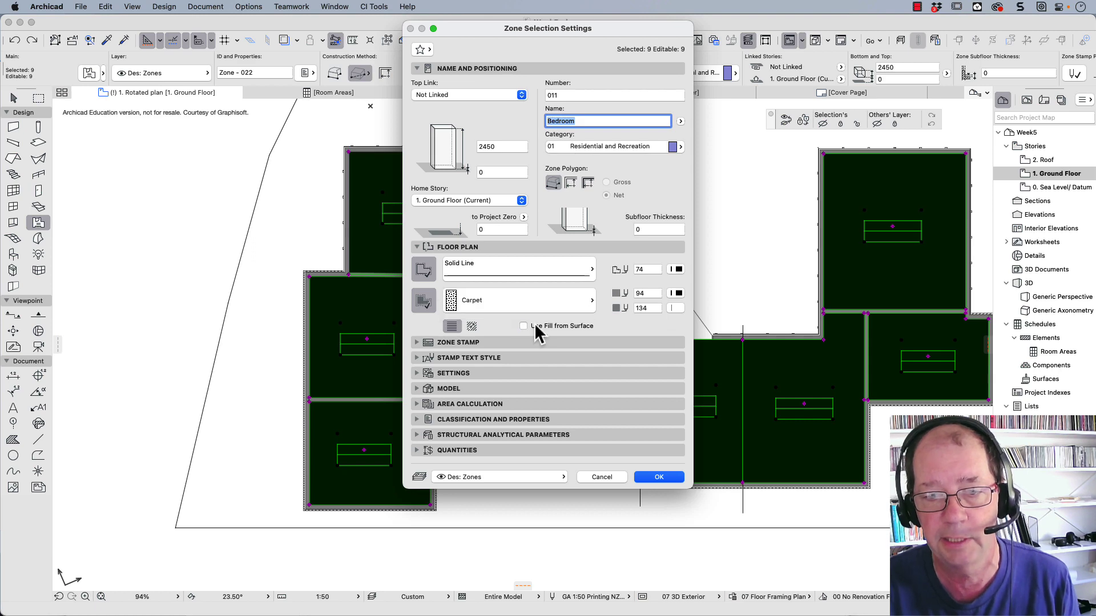
left_click(519, 306)
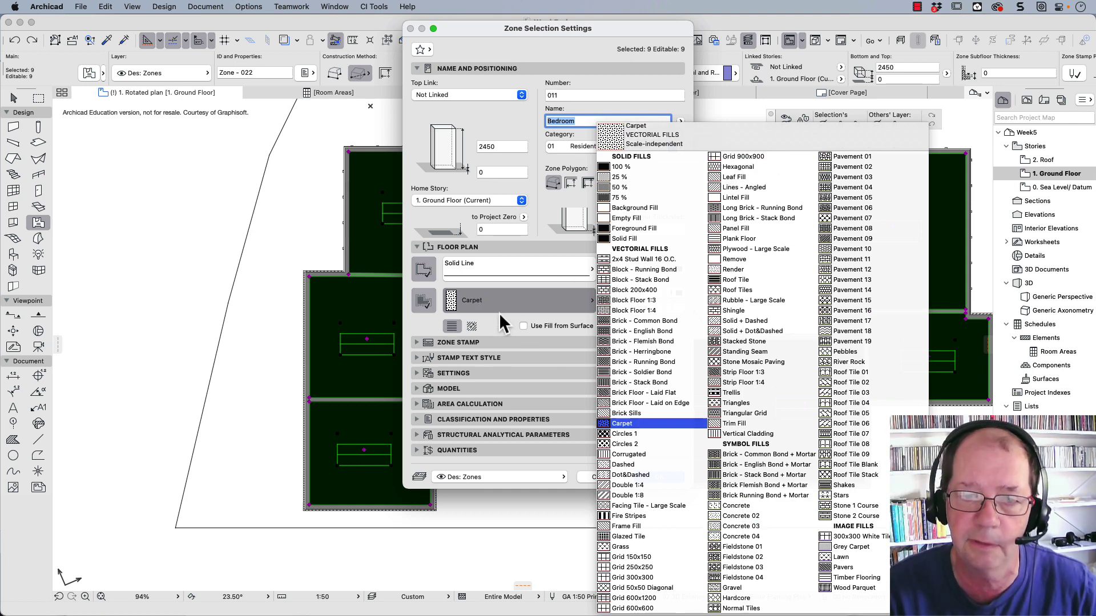
left_click(622, 423)
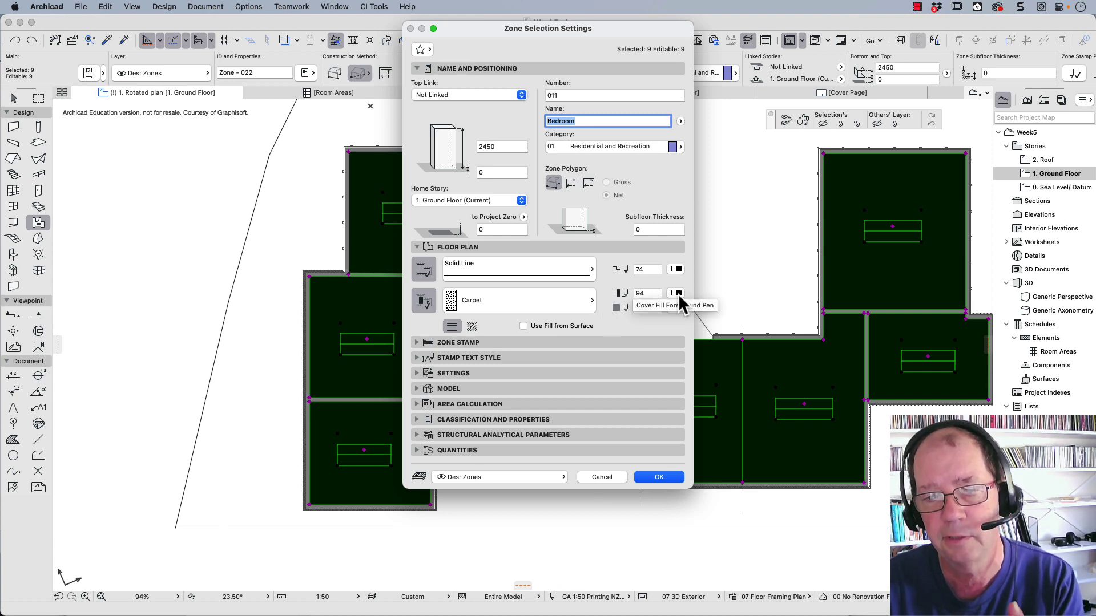
left_click(678, 294)
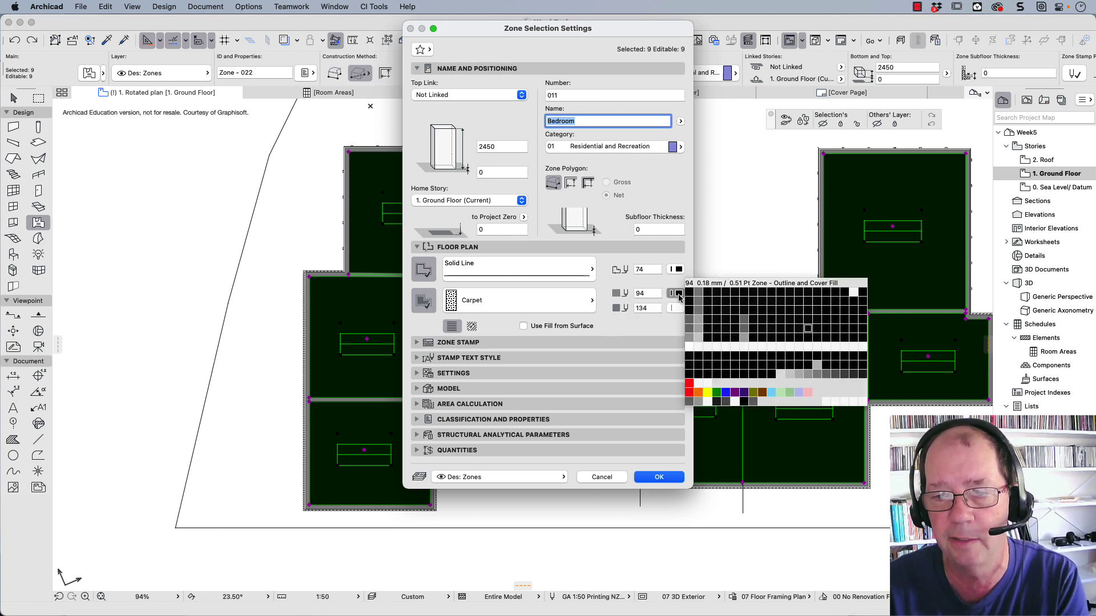
left_click(711, 401)
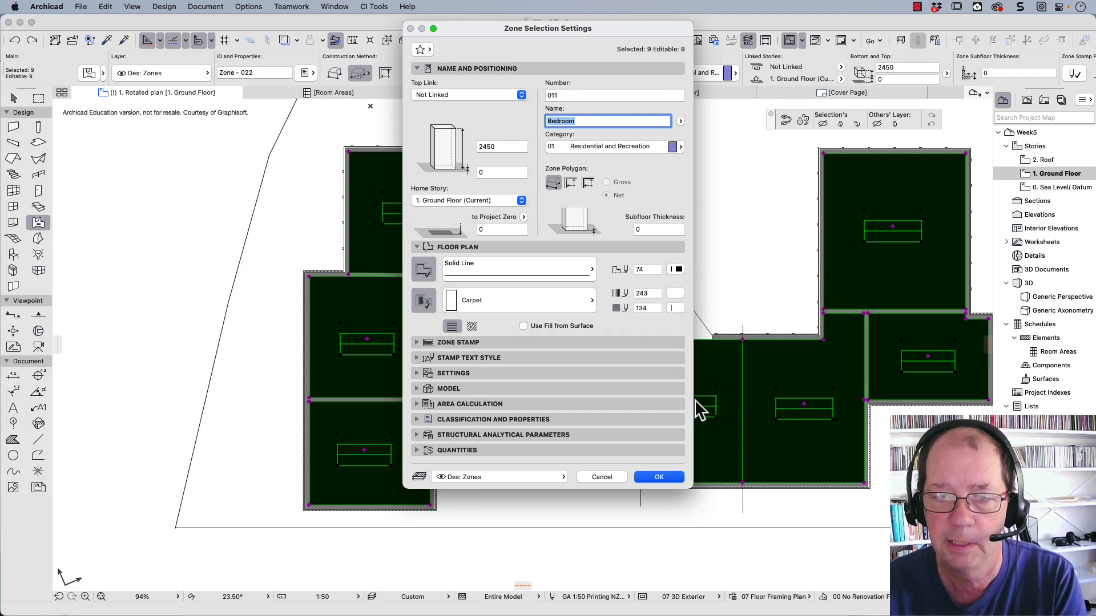
left_click(655, 478)
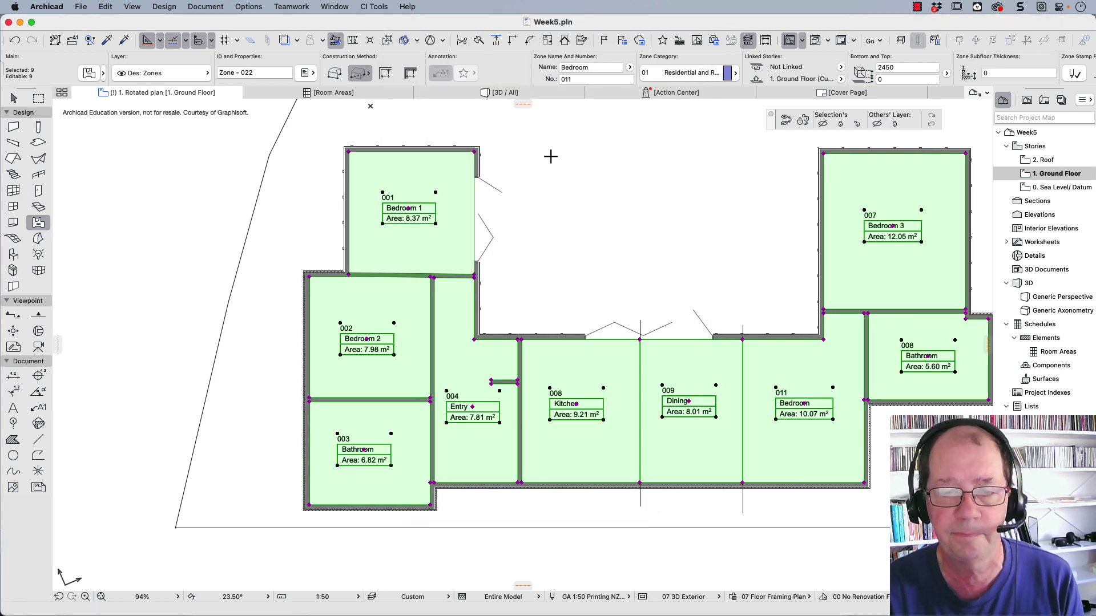
key("Delete")
left_click(743, 509)
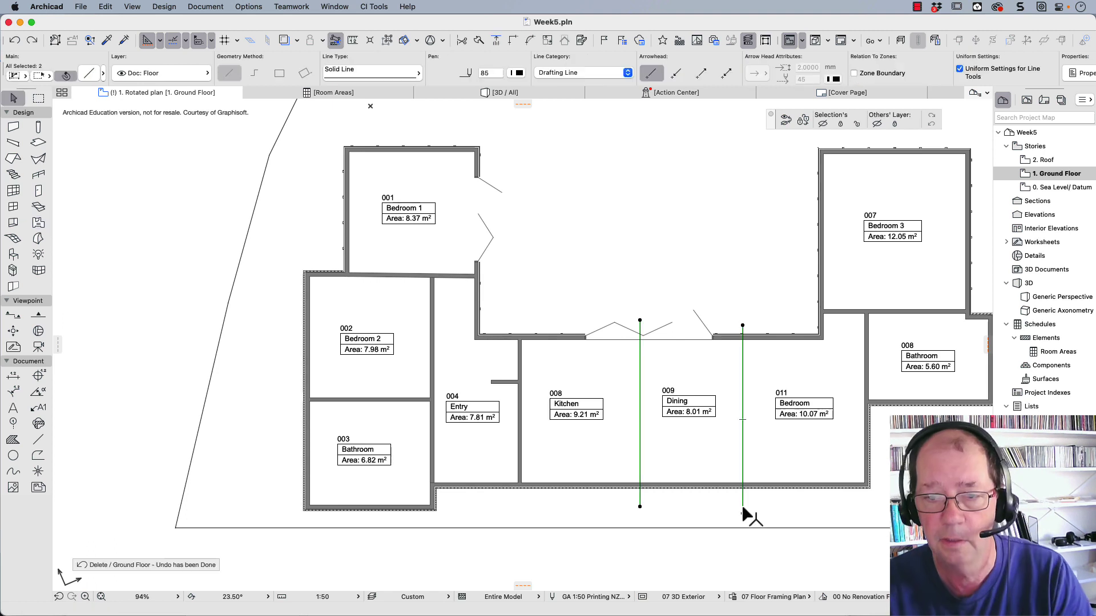
key("Escape")
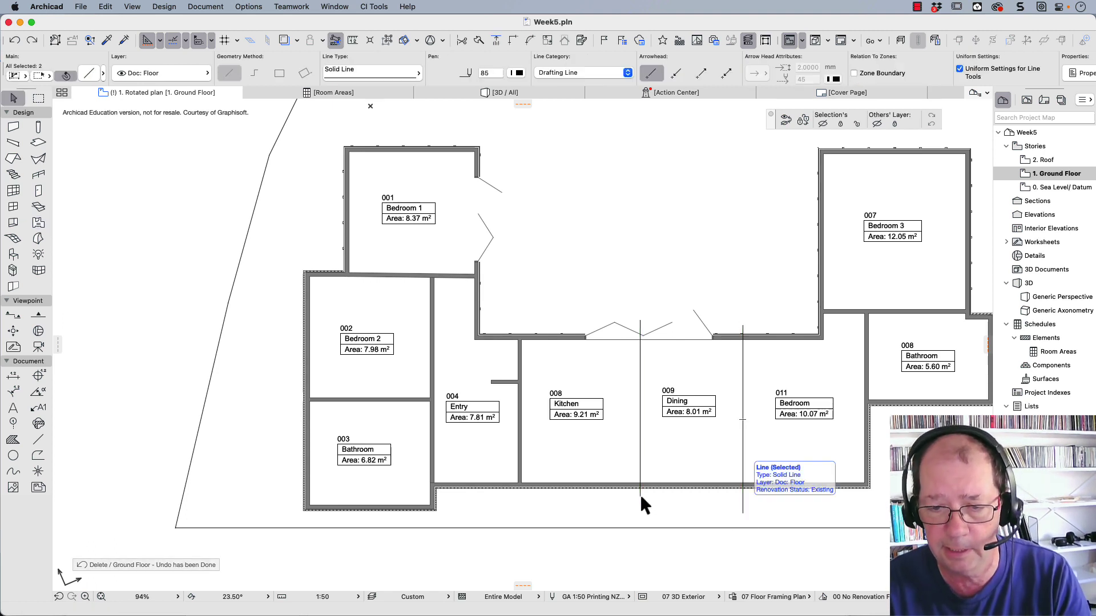
left_click(643, 504)
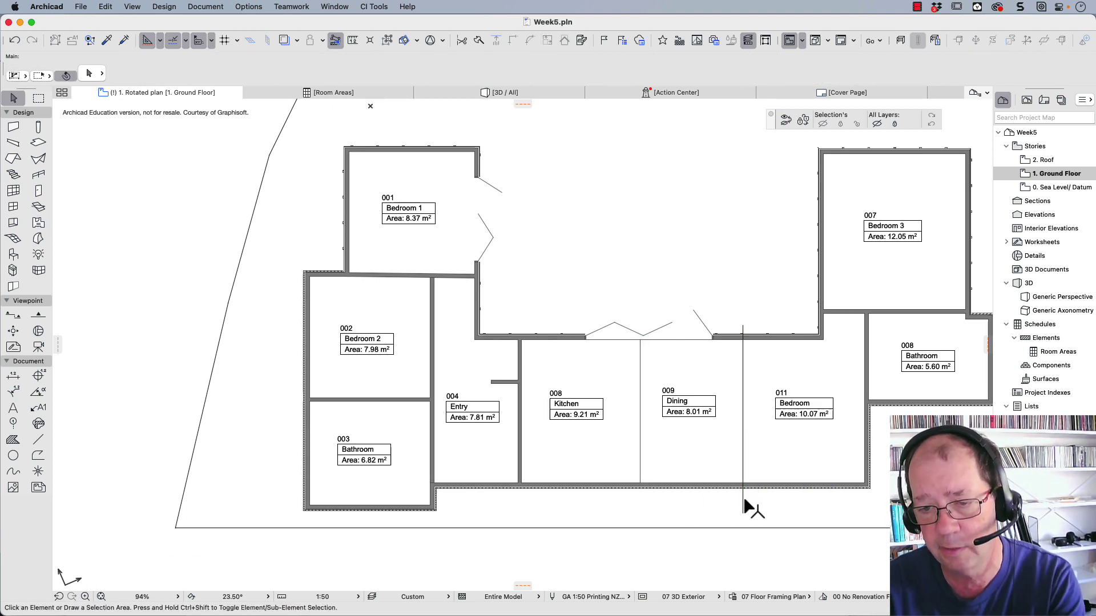
left_click(765, 501)
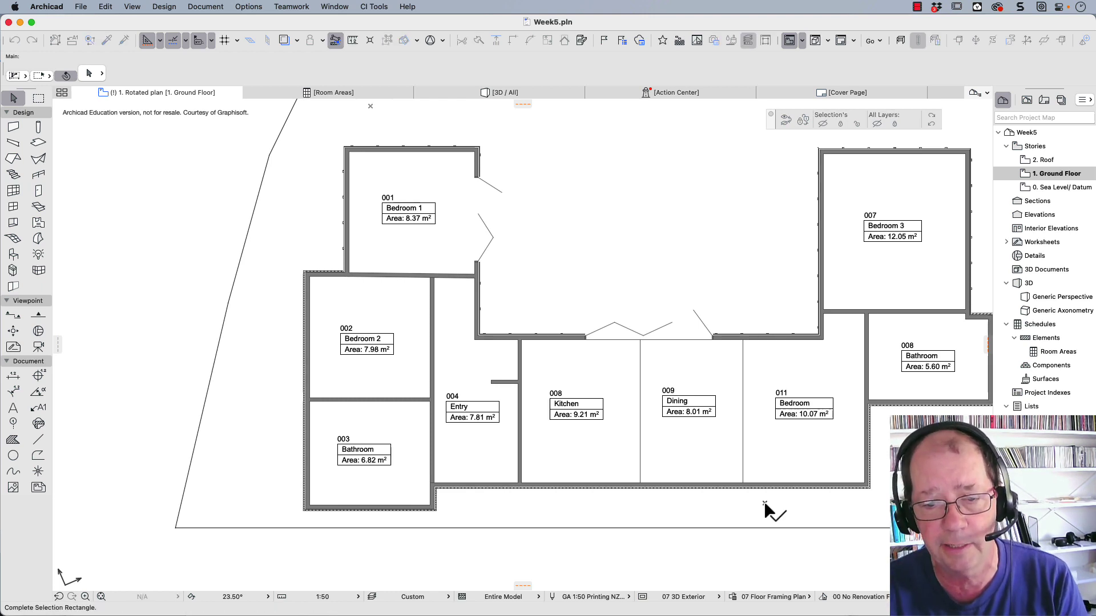
Step: Switch to the Plan Floor layer combination and check the Bedroom 1 zone
left_click(451, 597)
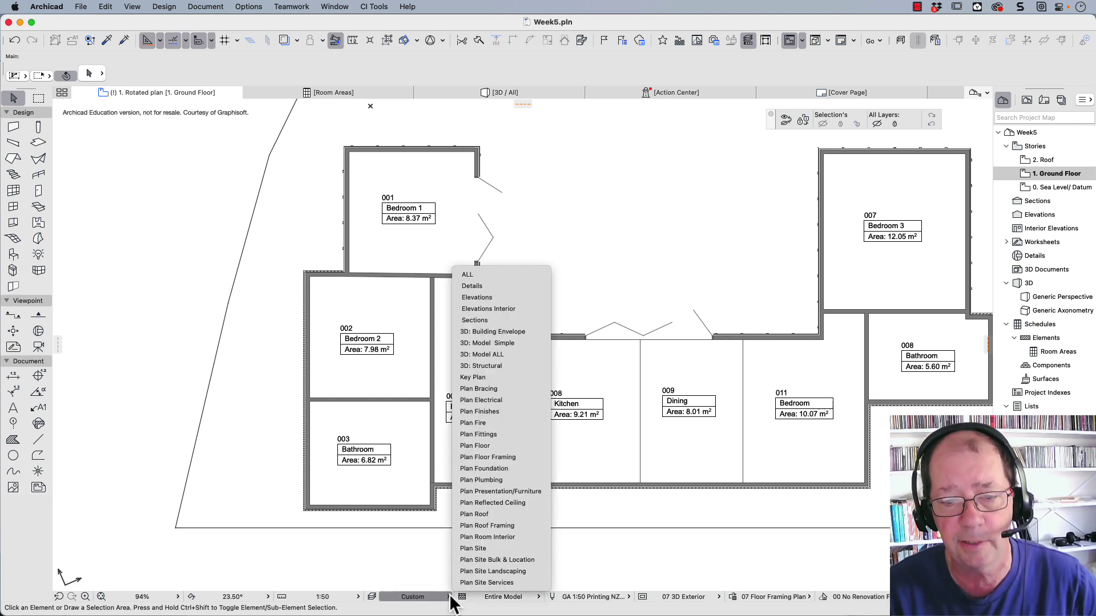
left_click(482, 447)
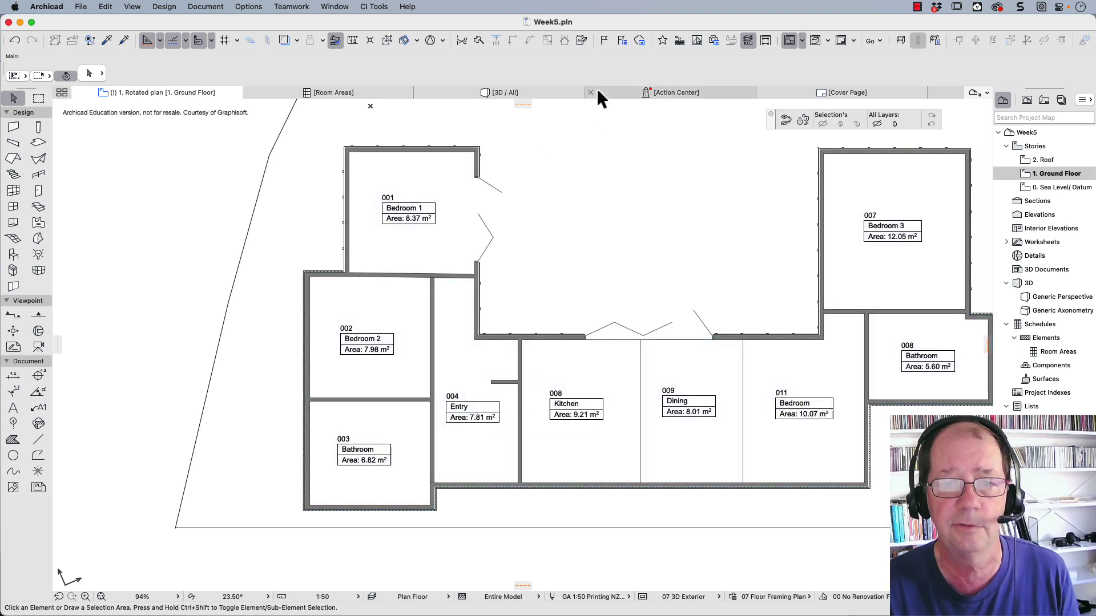
left_click(411, 210)
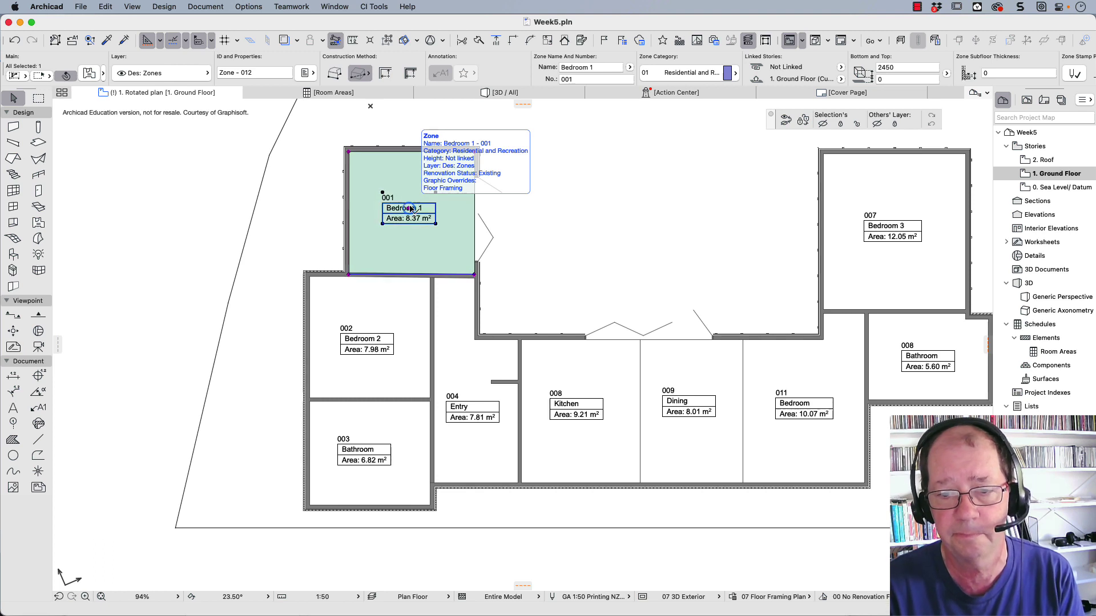
left_click(411, 209)
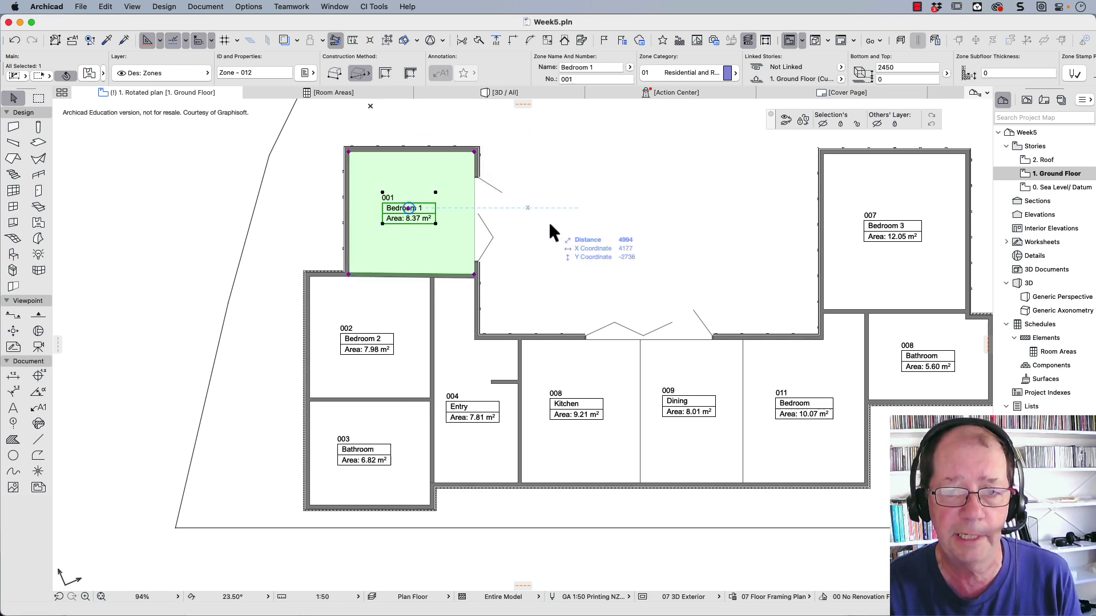
key("Escape")
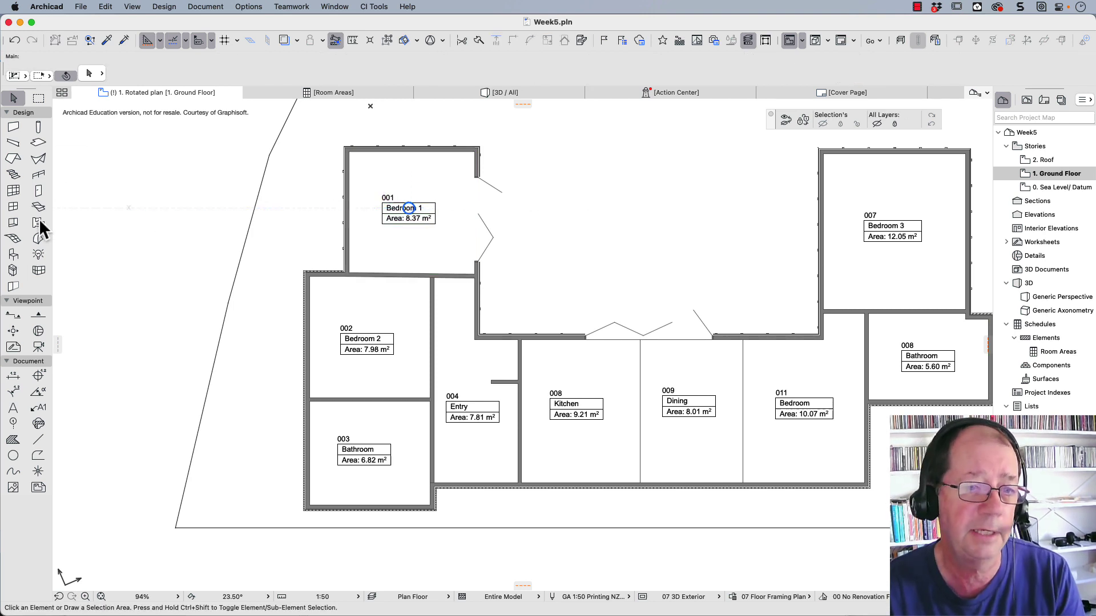
Step: Place a text block reading 'Bedroom 1' just below zone 001's room stamp
left_click(13, 407)
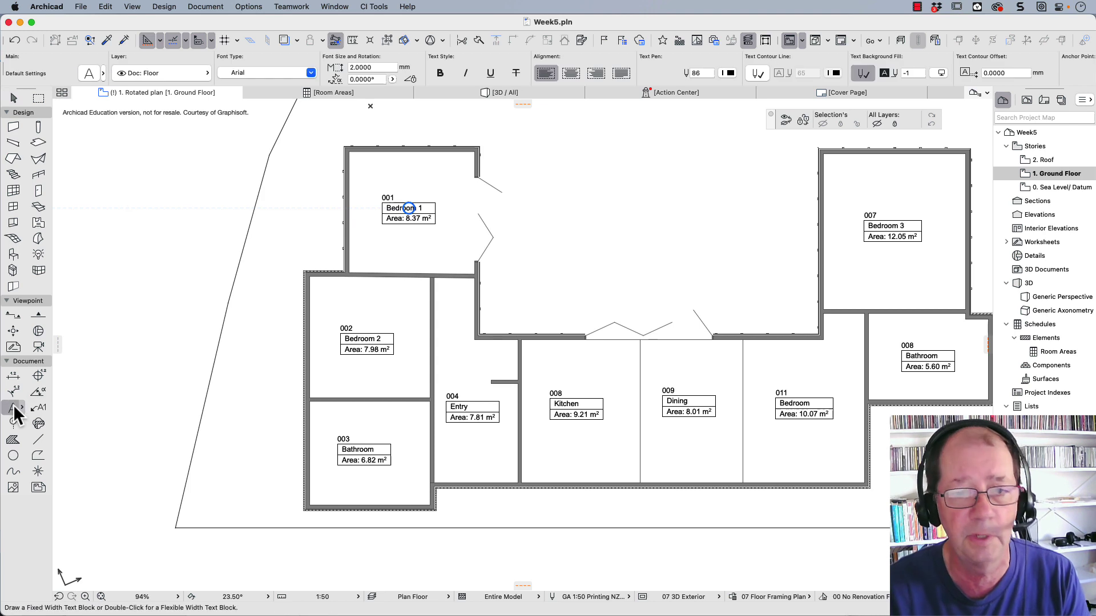
left_click(382, 234)
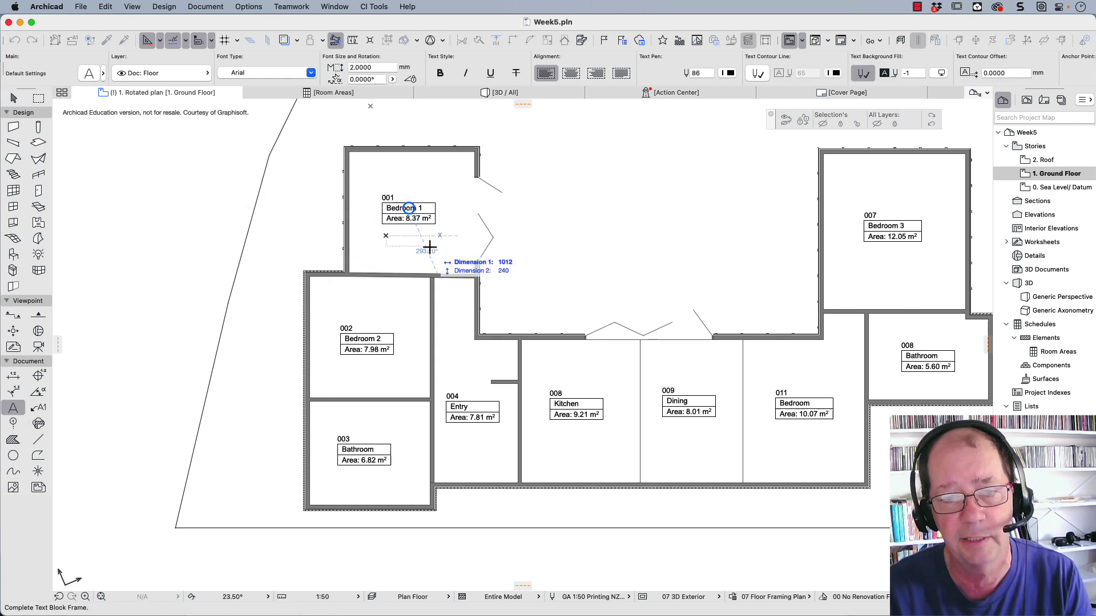
left_click(428, 243)
type("Bedroom 1")
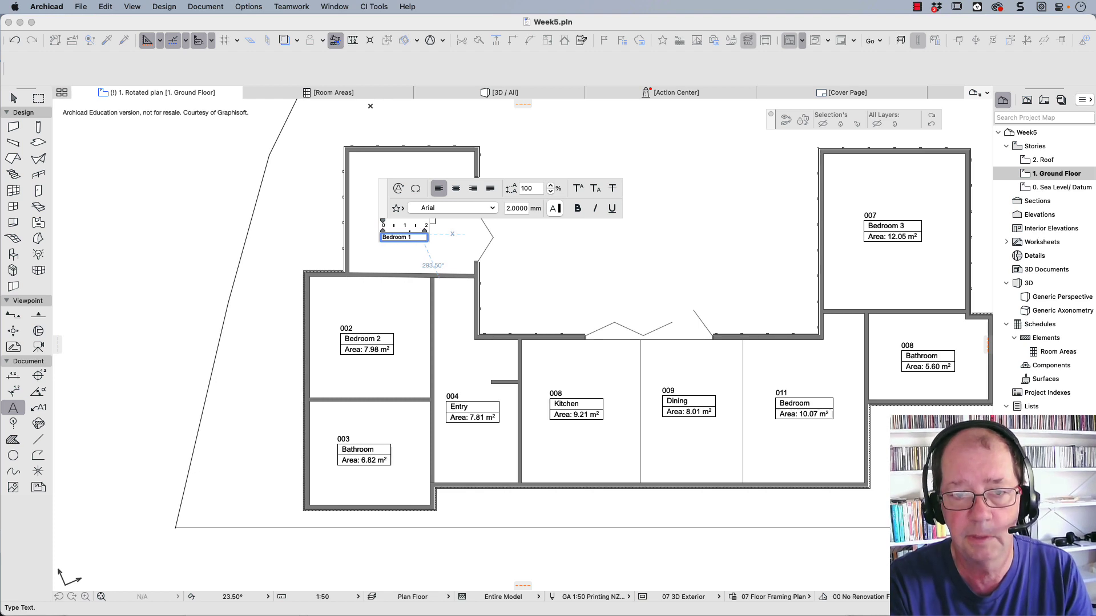
key("Return")
left_click(452, 250)
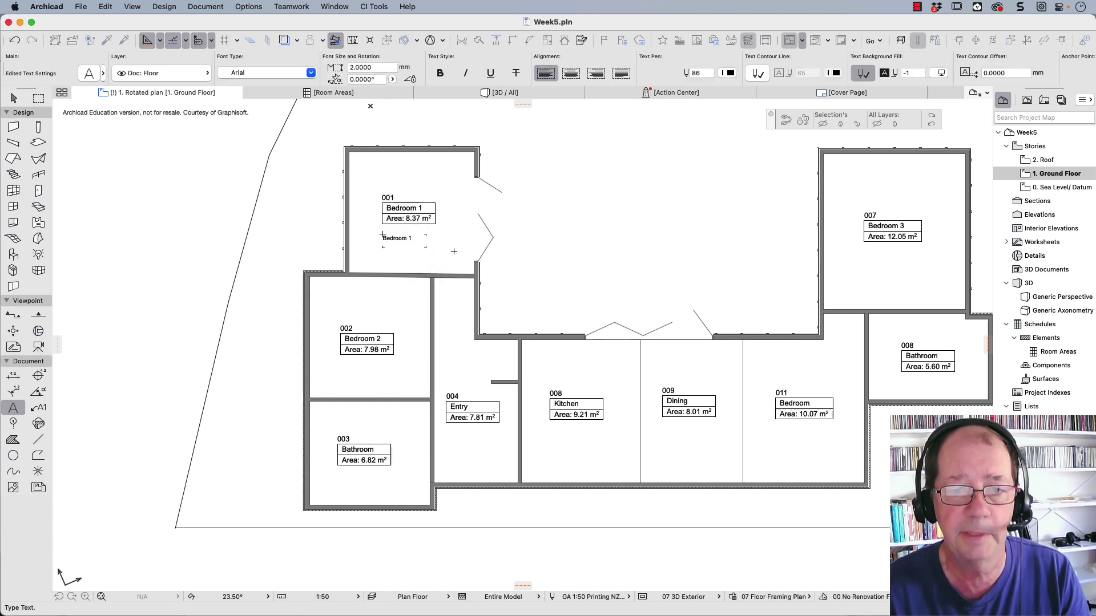
left_click(14, 98)
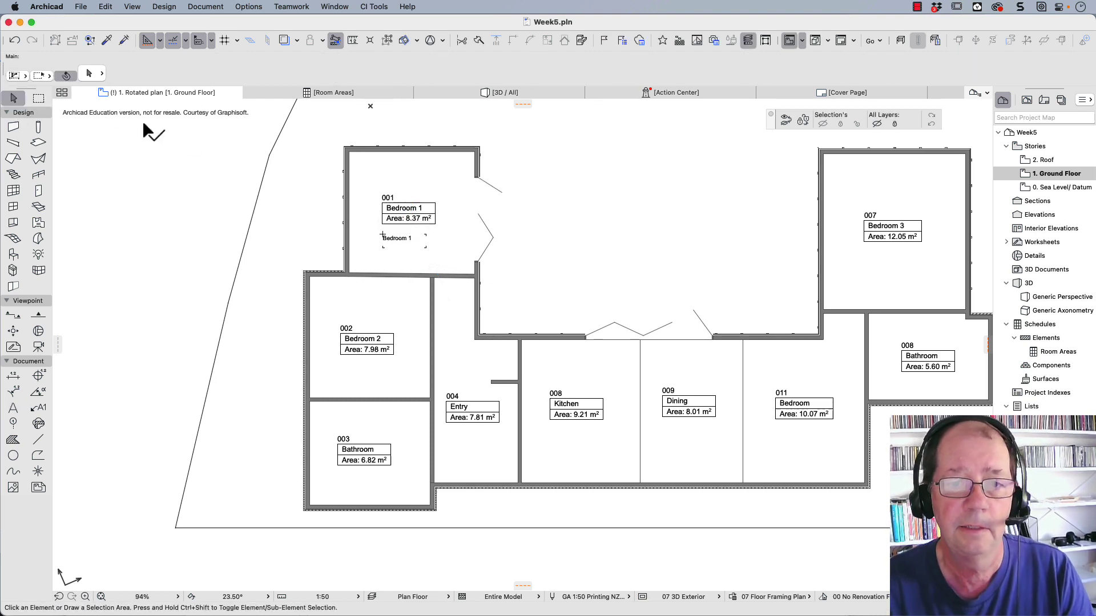
Step: Narrow the Bedroom 1 text block to fit its words and move it over the area line
scroll(379, 232, "up", 5)
left_click(445, 264)
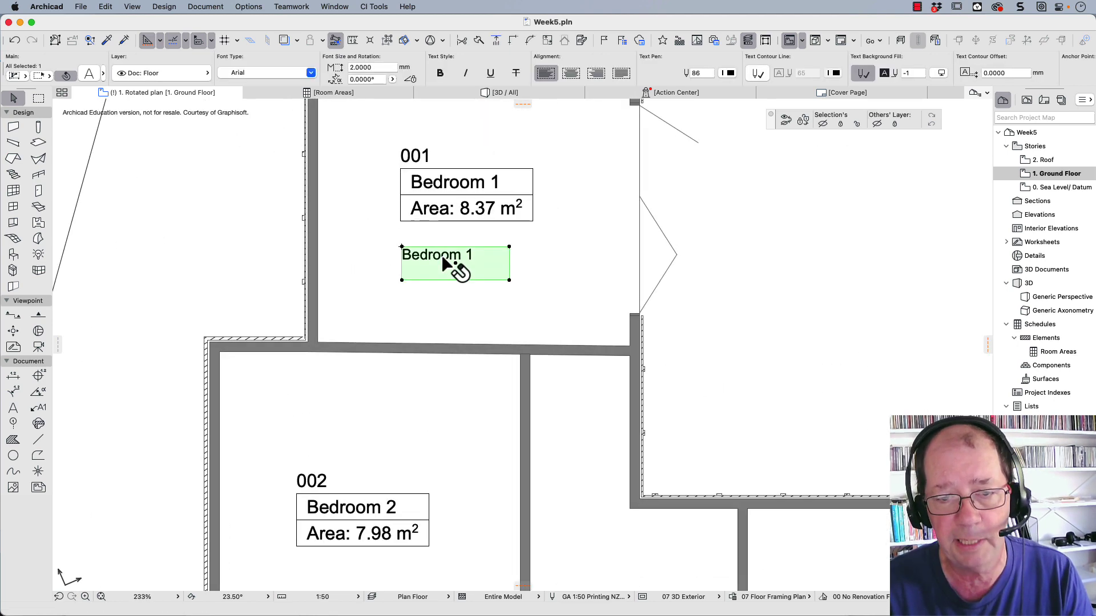
left_click(509, 279)
left_click(482, 268)
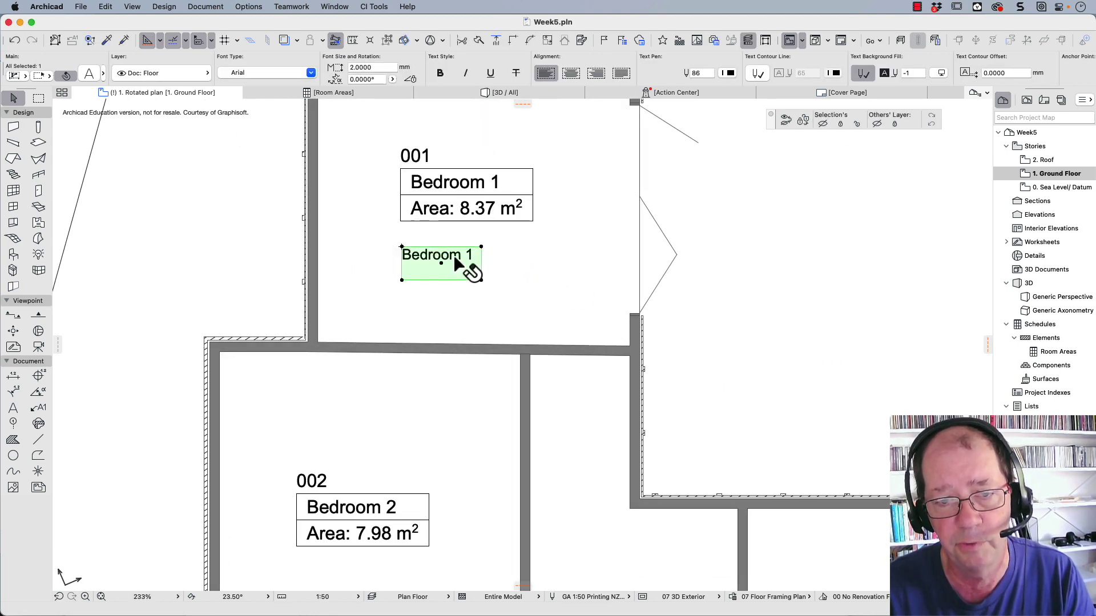
left_click(454, 255)
left_click(446, 210)
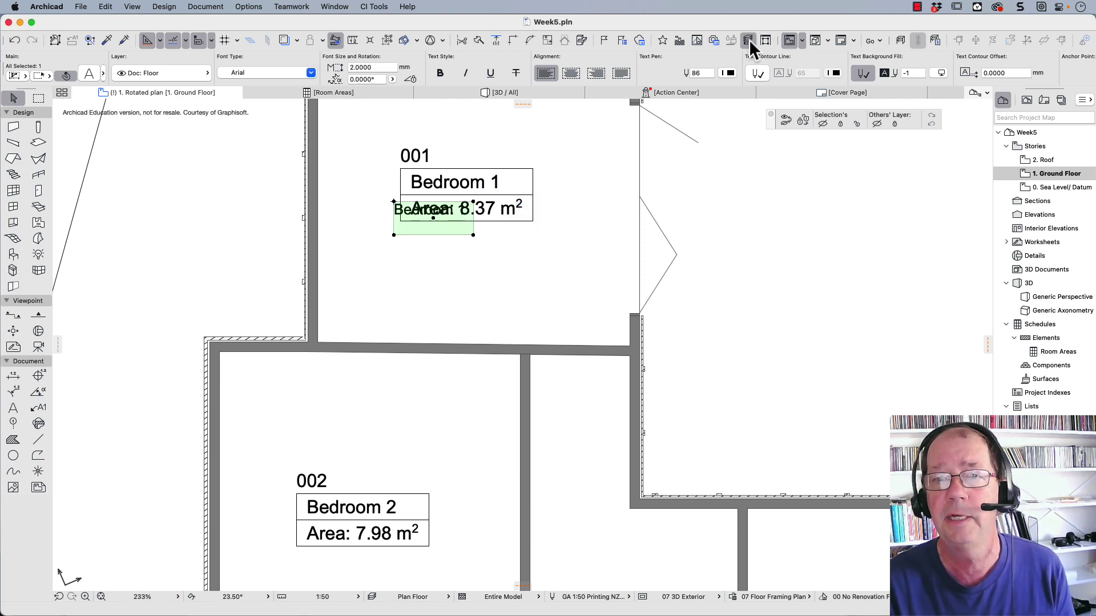
Step: Try a light green text background fill, then set the label background to transparent
left_click(915, 73)
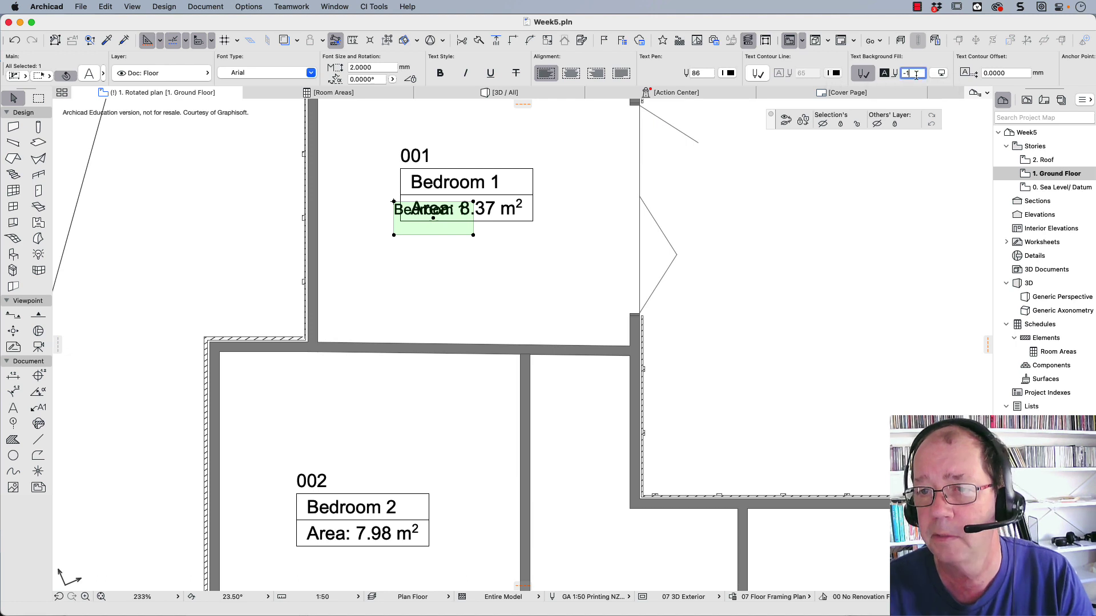
left_click(941, 73)
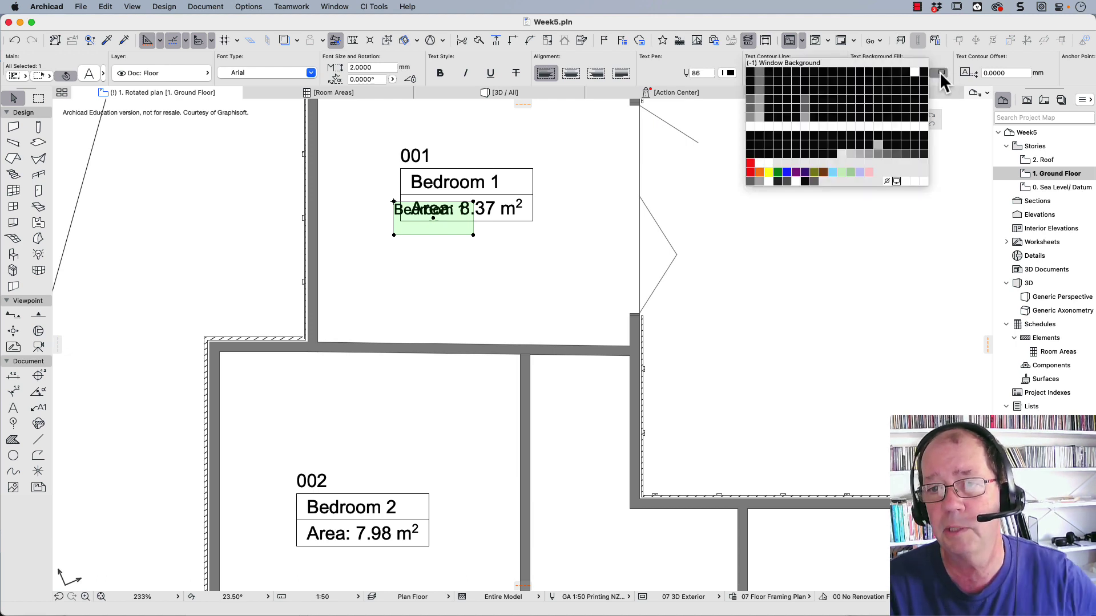
key("Escape")
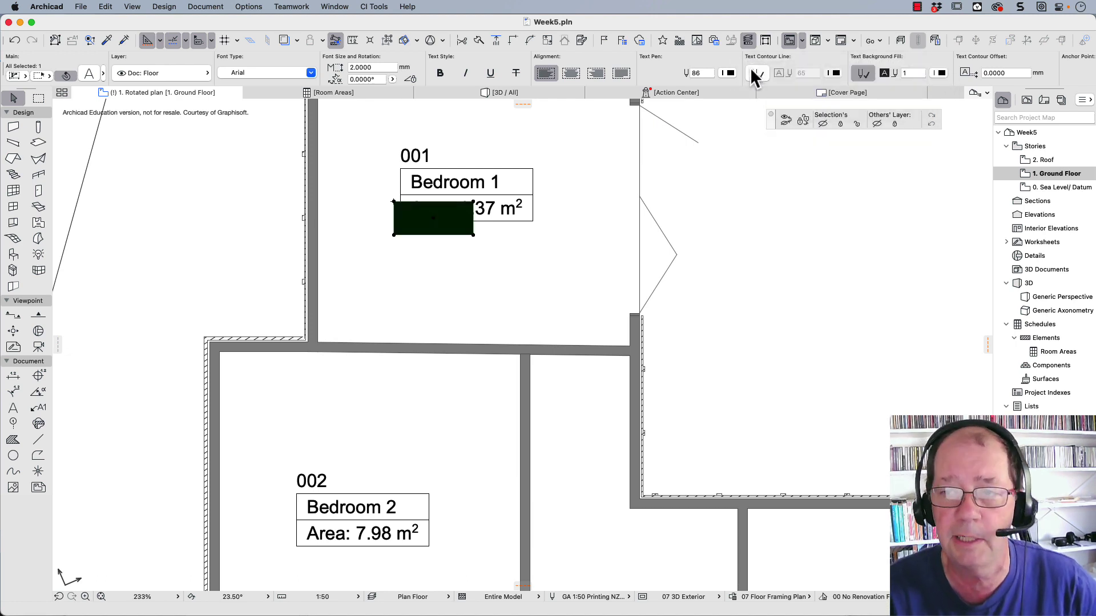
left_click(941, 74)
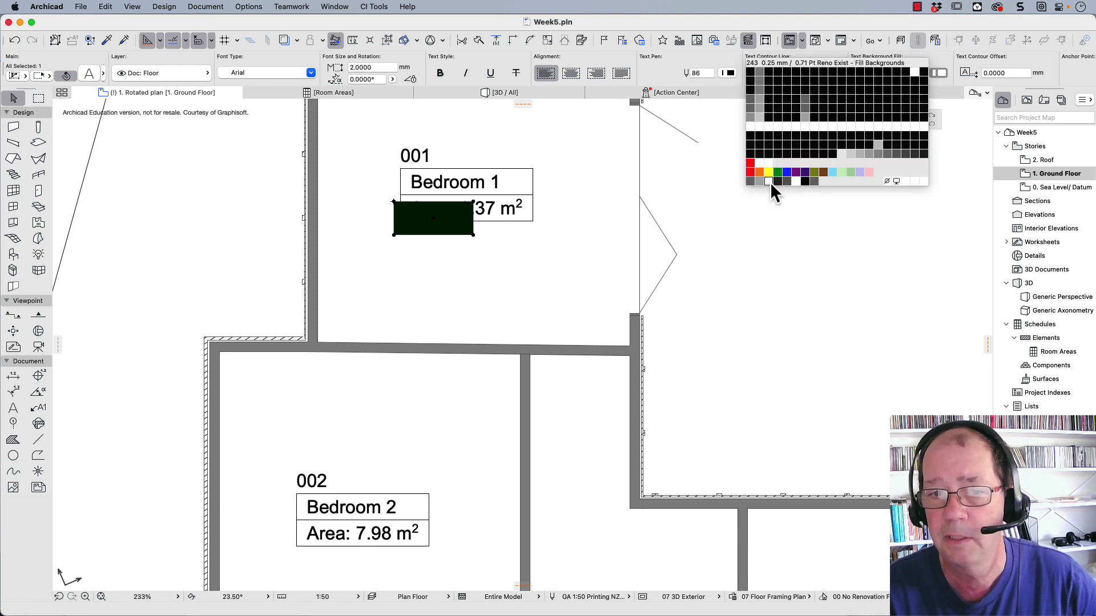
left_click(771, 183)
left_click(939, 73)
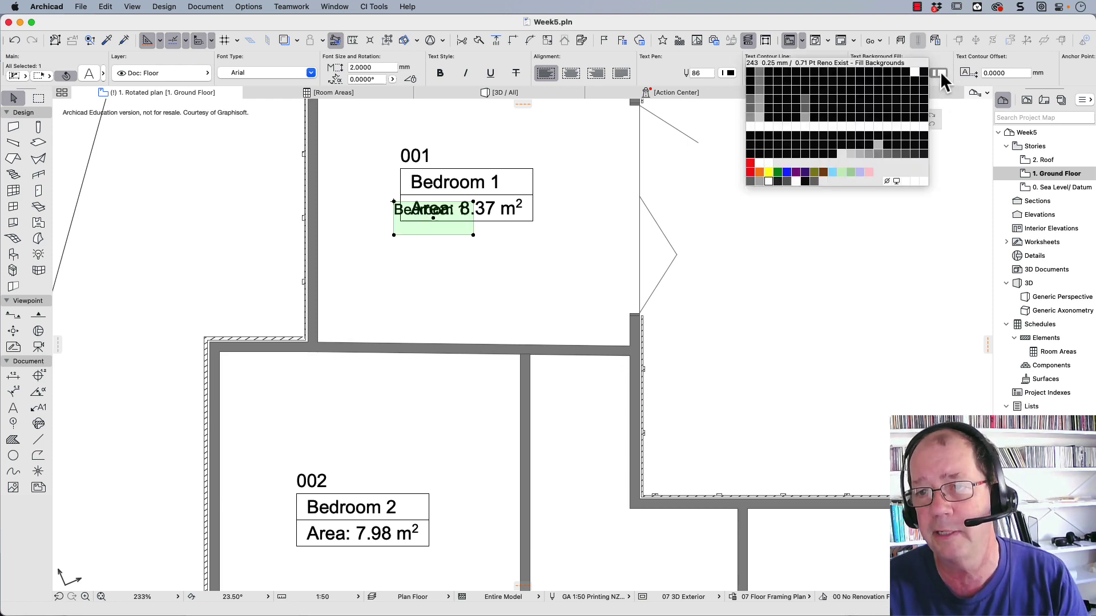
left_click(888, 181)
Step: Shift the extra Bedroom 1 label slightly lower, then delete it
left_click(443, 234)
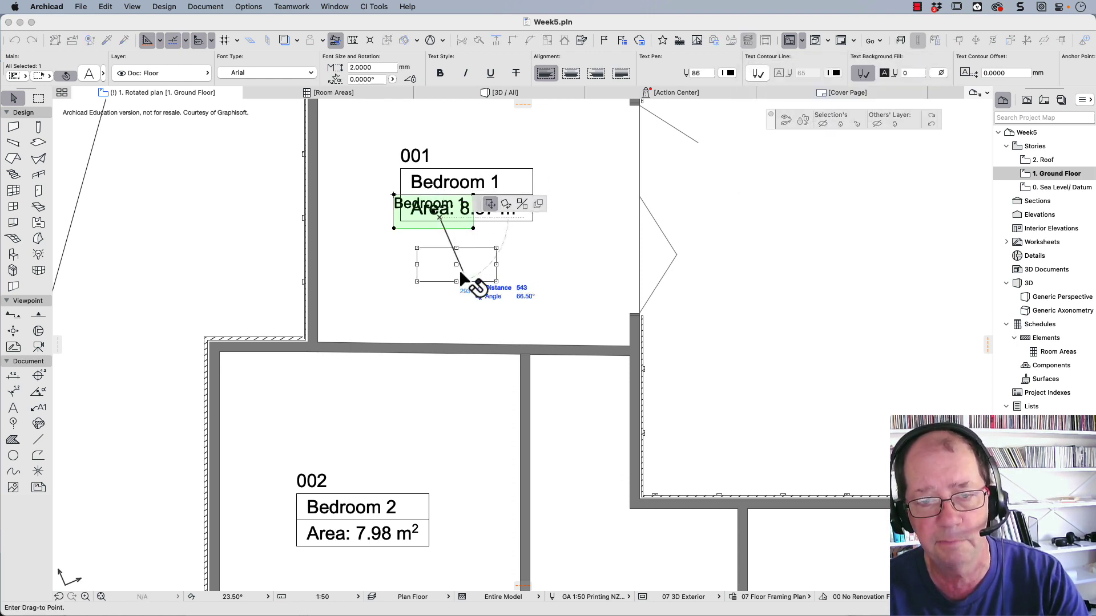
left_click(464, 273)
key("Delete")
scroll(490, 269, "down", 5)
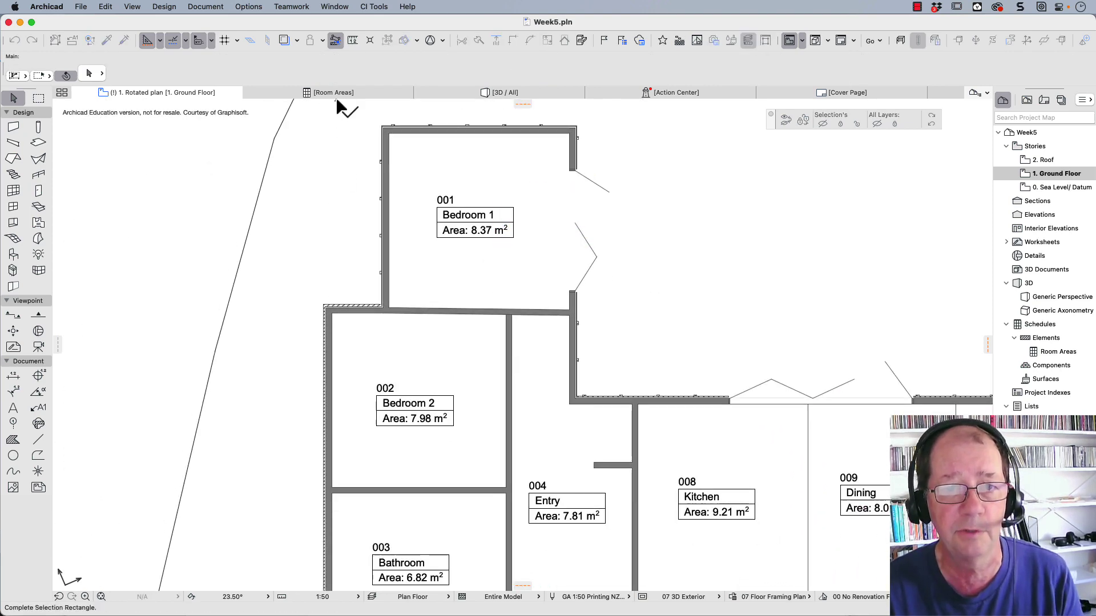
left_click(336, 94)
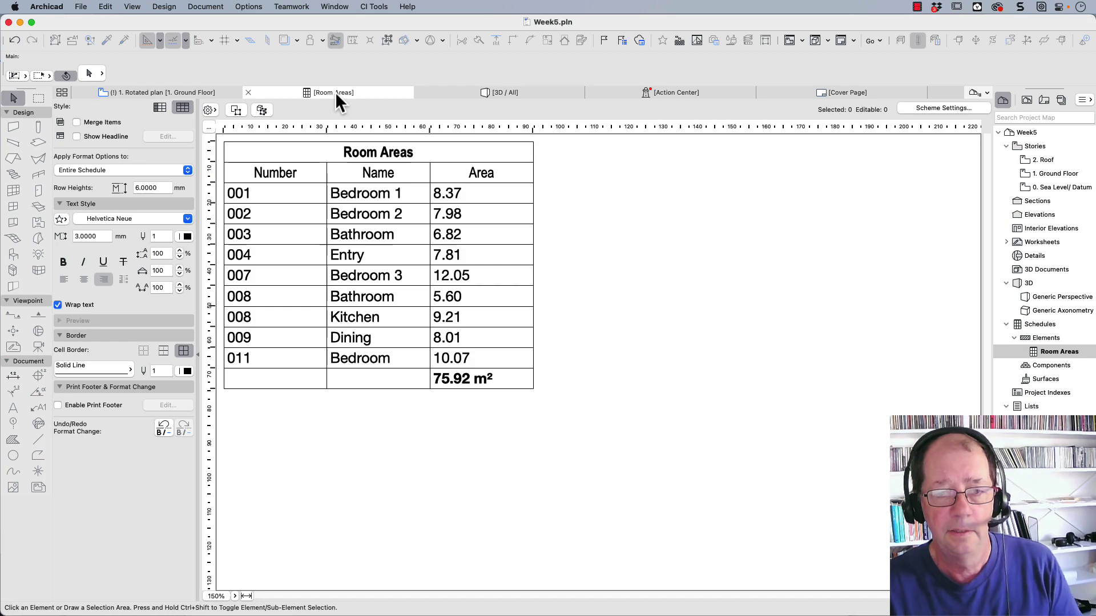
left_click(188, 95)
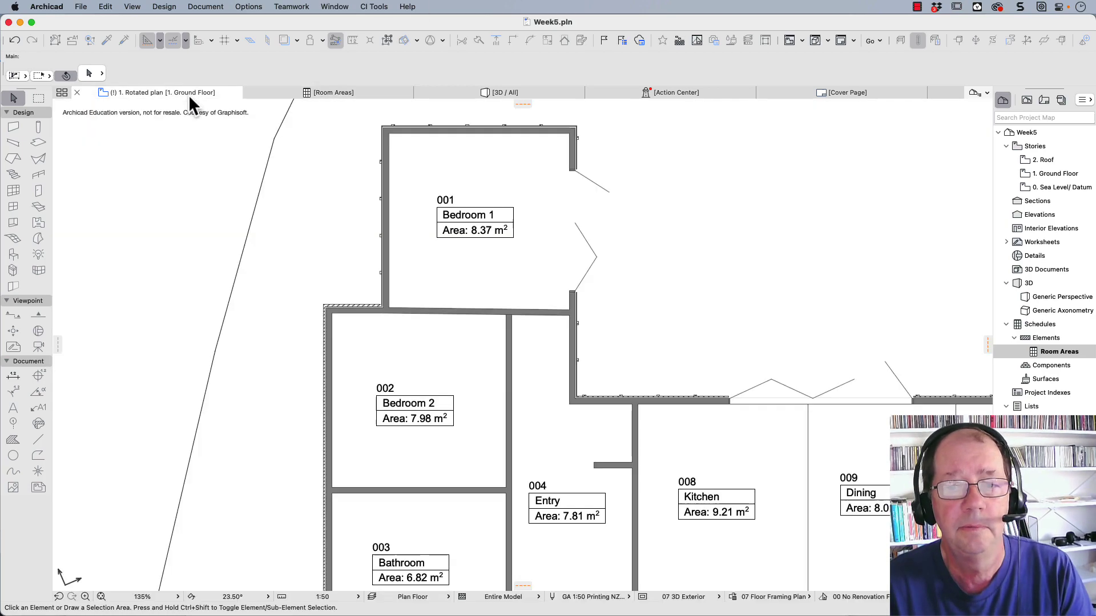